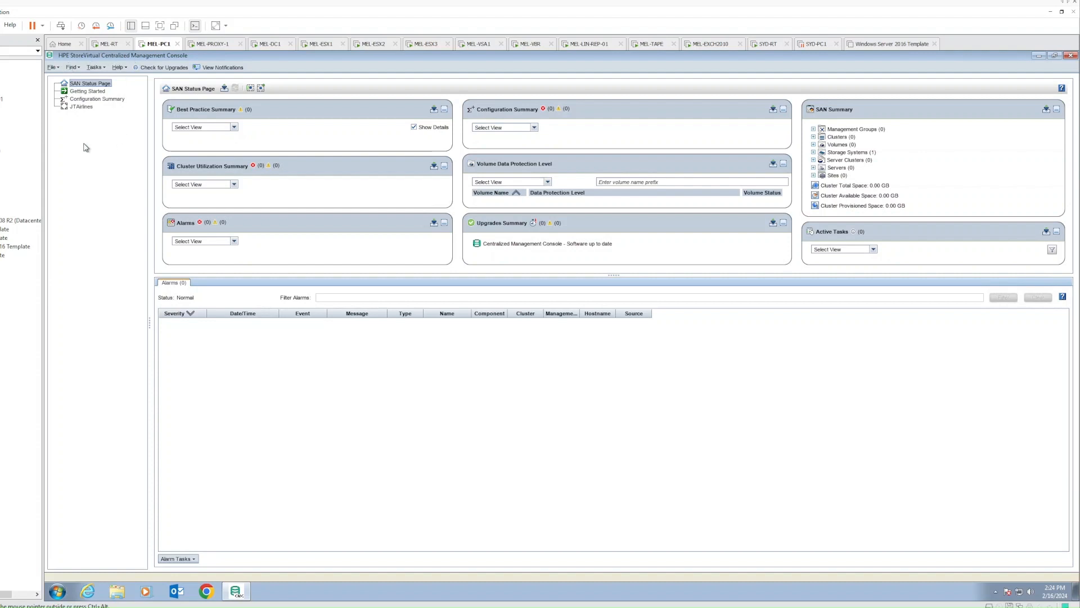
# Log in to the JTAirlines group to show mel-vsa1's model, RAID Normal and version, then launch Chrome
pyautogui.click(85, 107)
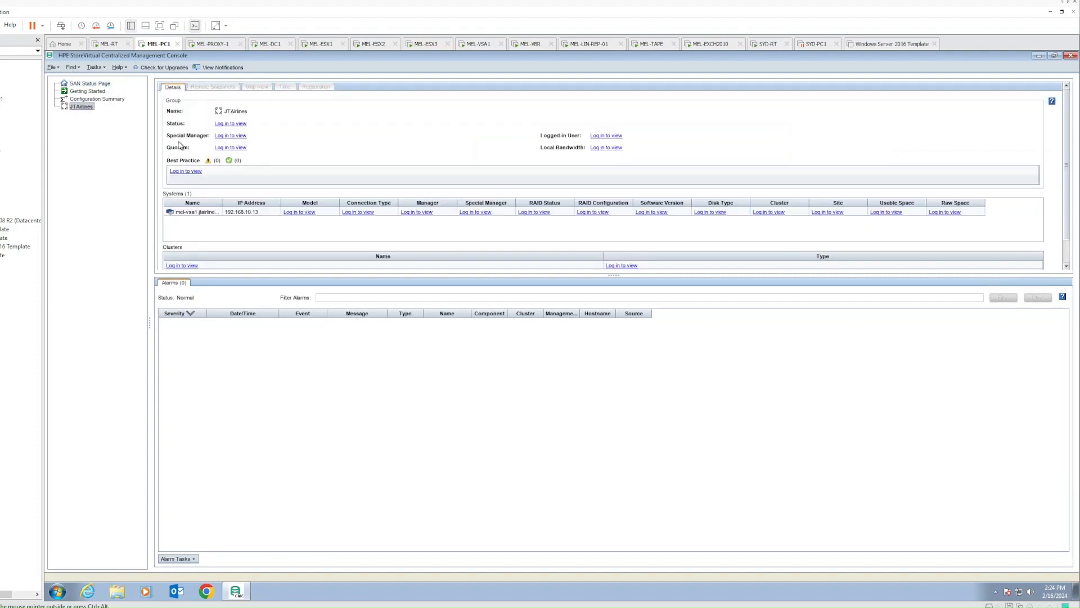
pyautogui.click(222, 125)
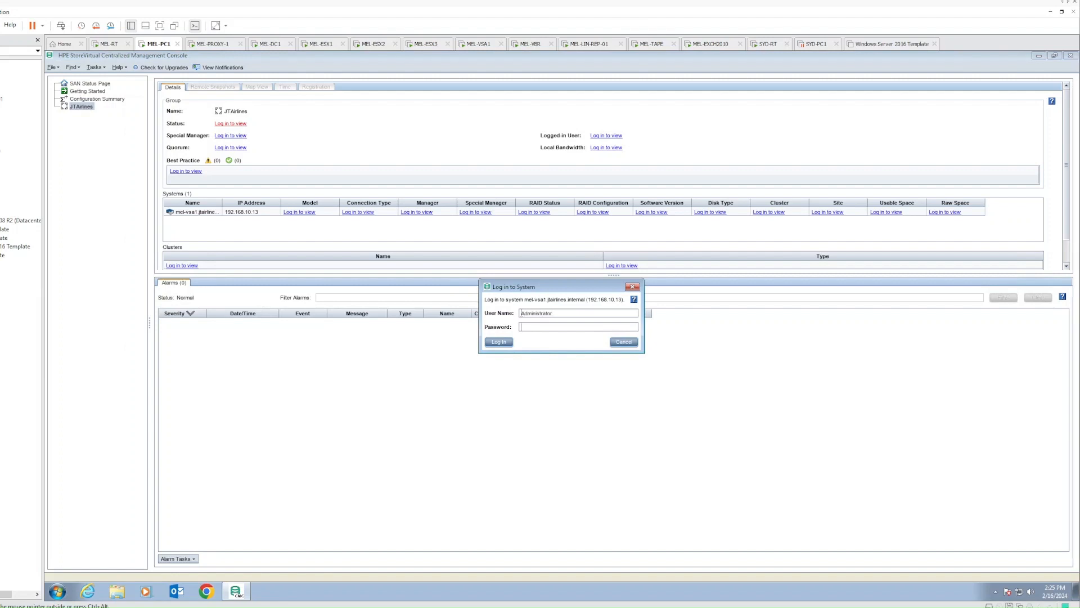
pyautogui.press('Return')
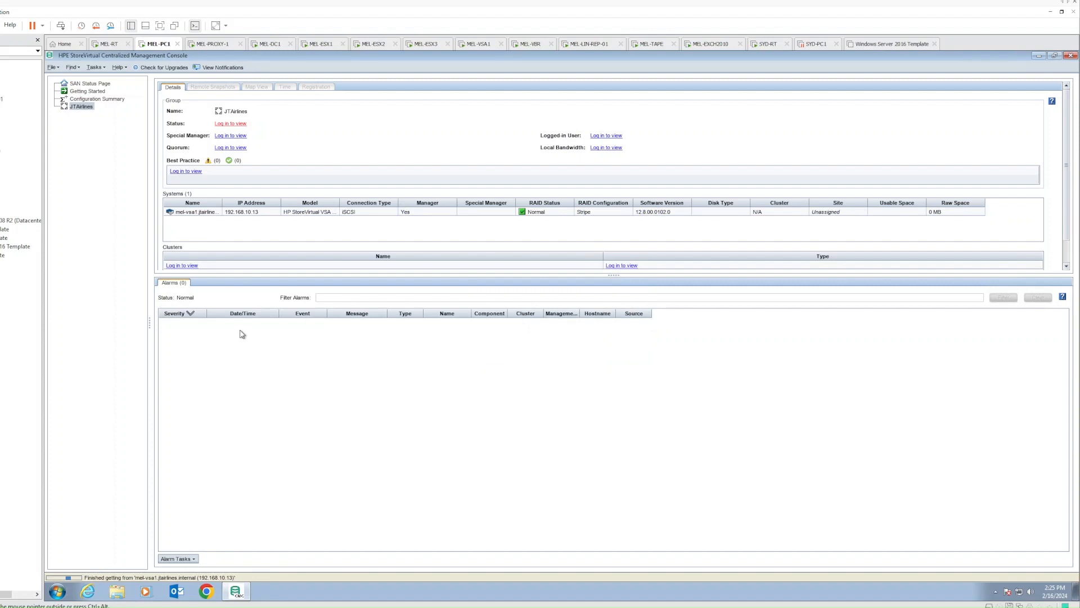
pyautogui.click(206, 592)
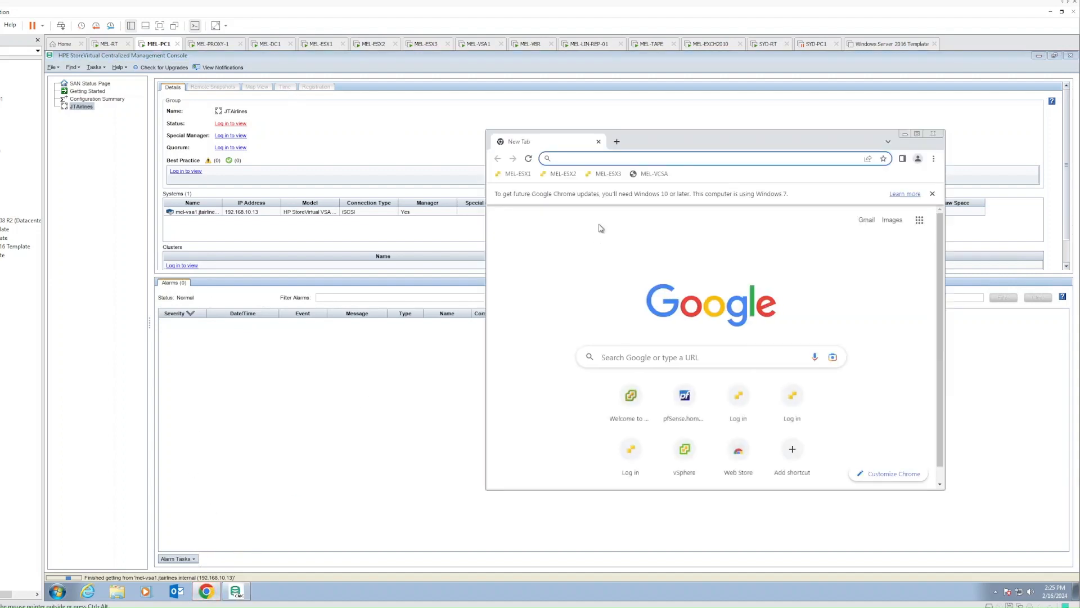
# Open the MEL-VCSA bookmark and sign in to the HTML5 vSphere Client with the saved credentials
pyautogui.click(653, 174)
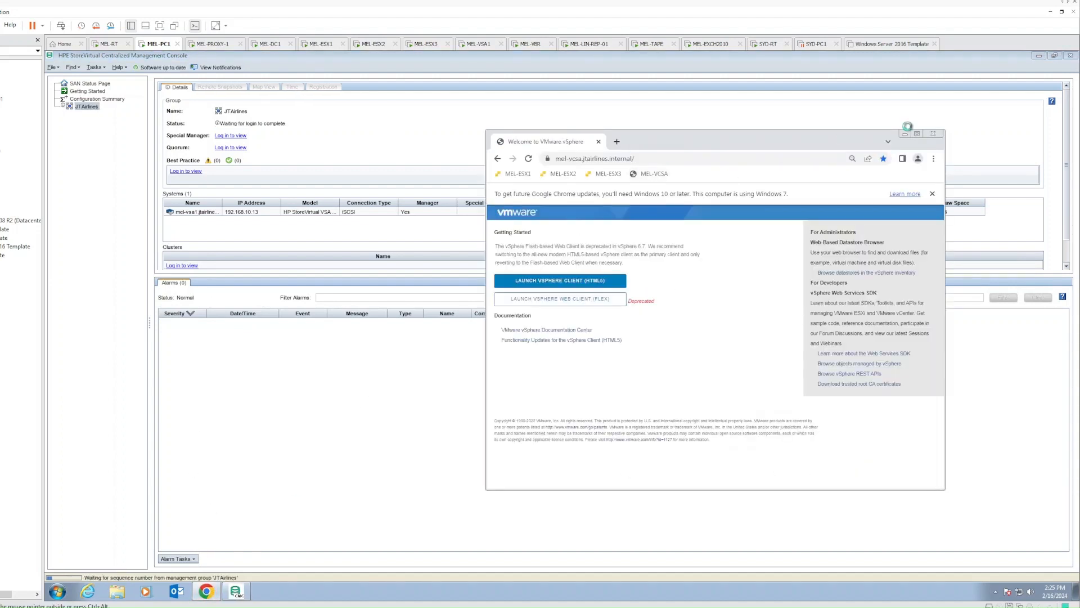
pyautogui.click(559, 284)
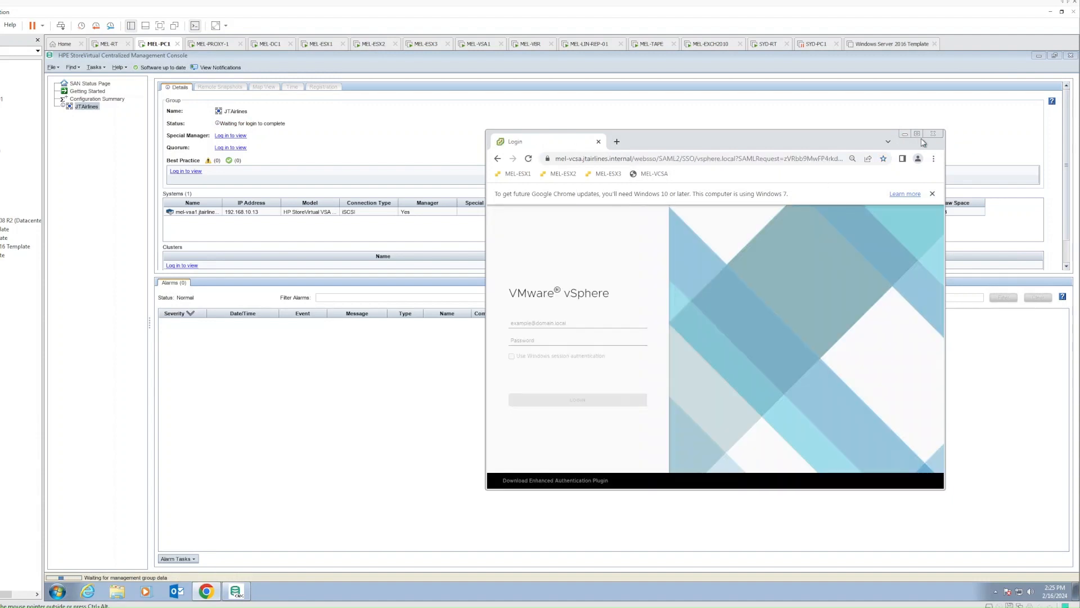
pyautogui.click(917, 134)
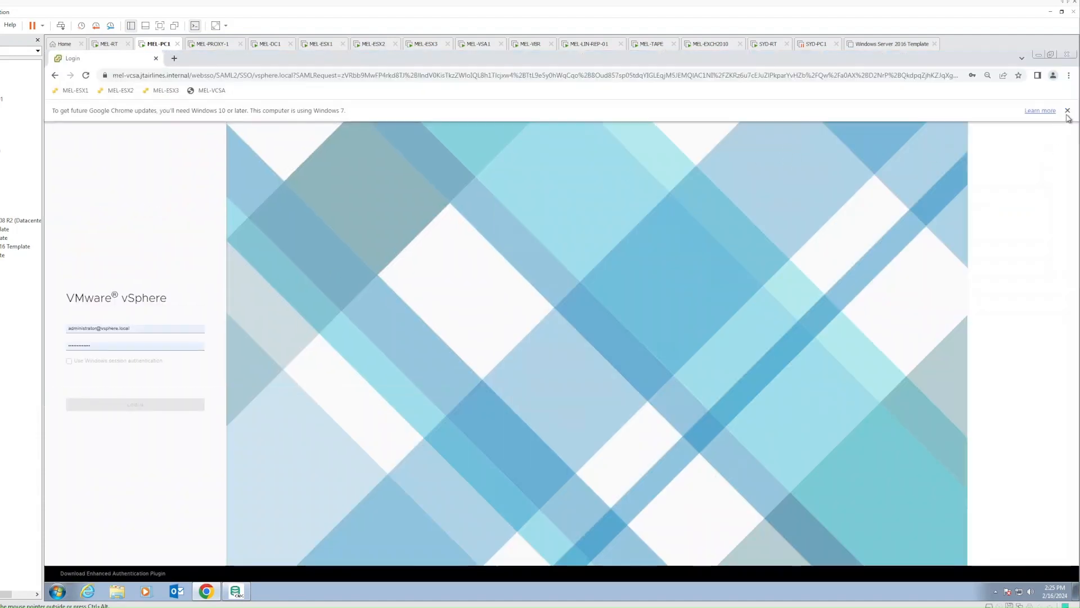
pyautogui.click(1067, 111)
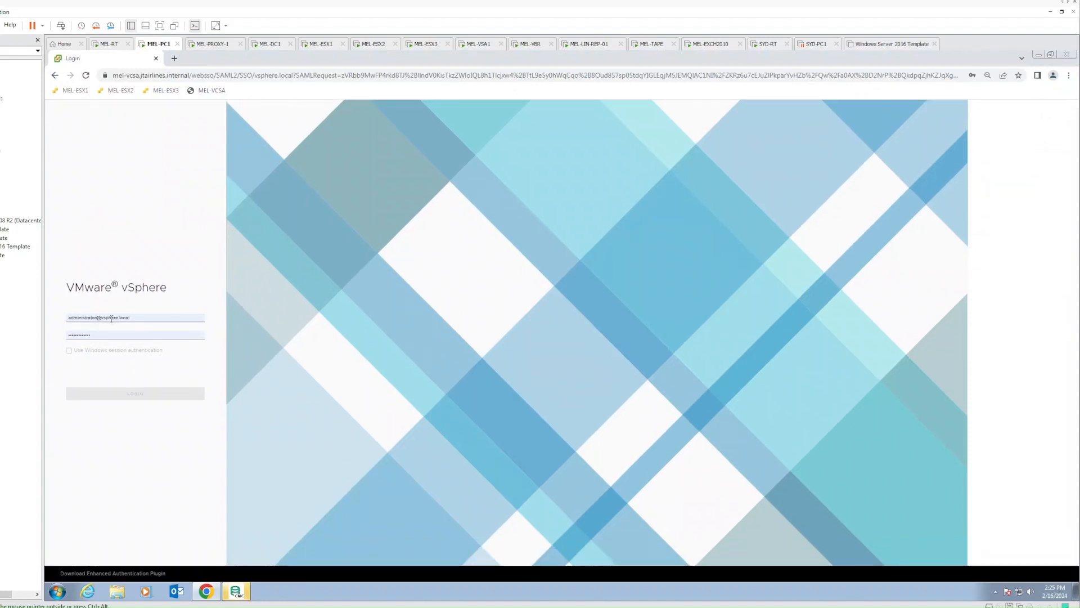
pyautogui.click(111, 319)
pyautogui.click(131, 394)
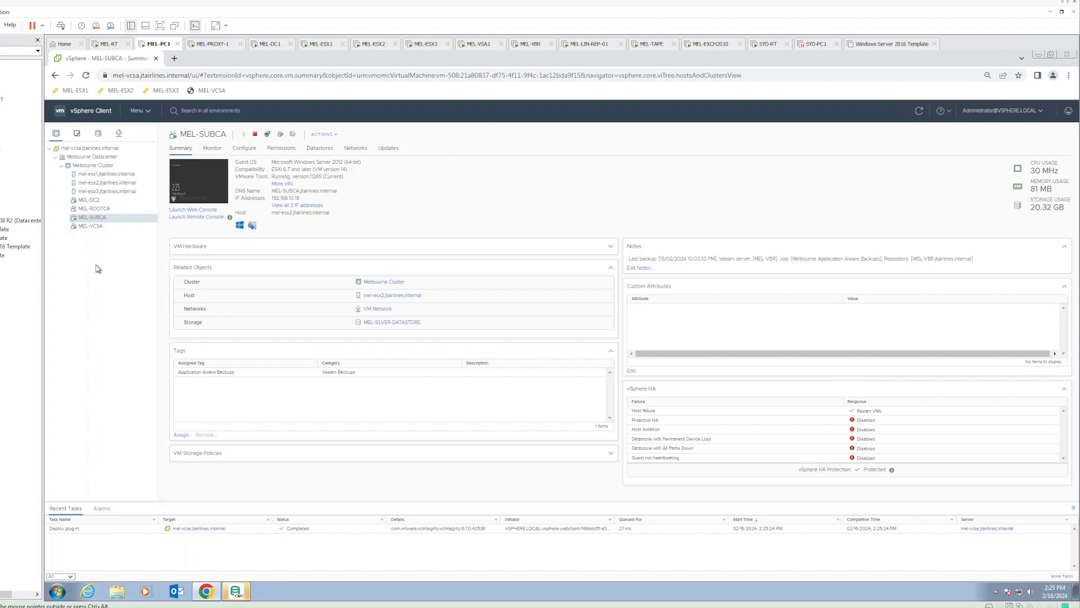
# Show the VMkernel adapters list for host mel-esx1
pyautogui.click(119, 174)
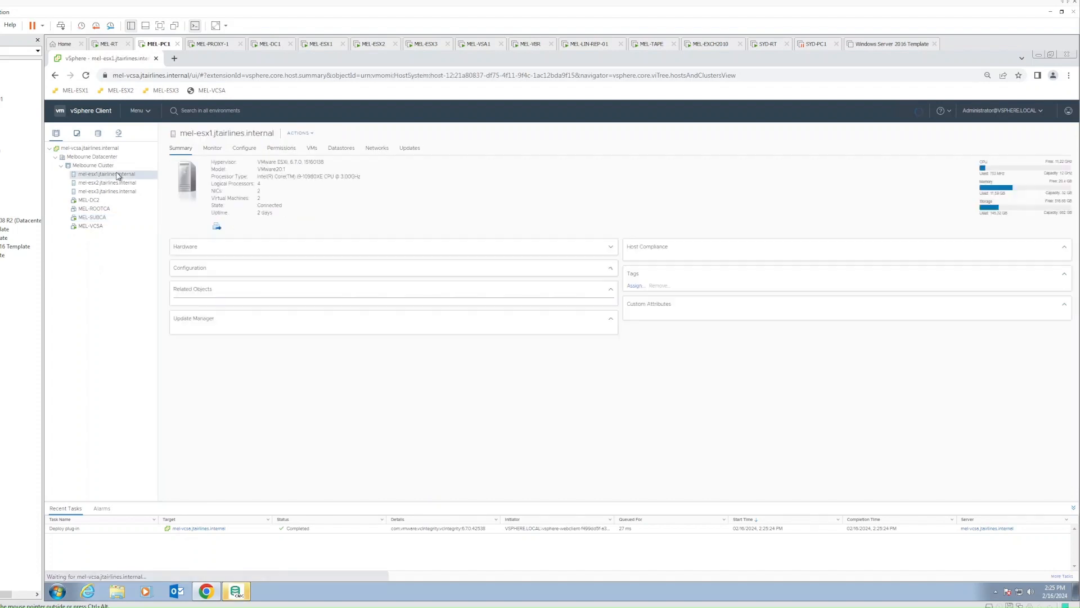
pyautogui.click(244, 148)
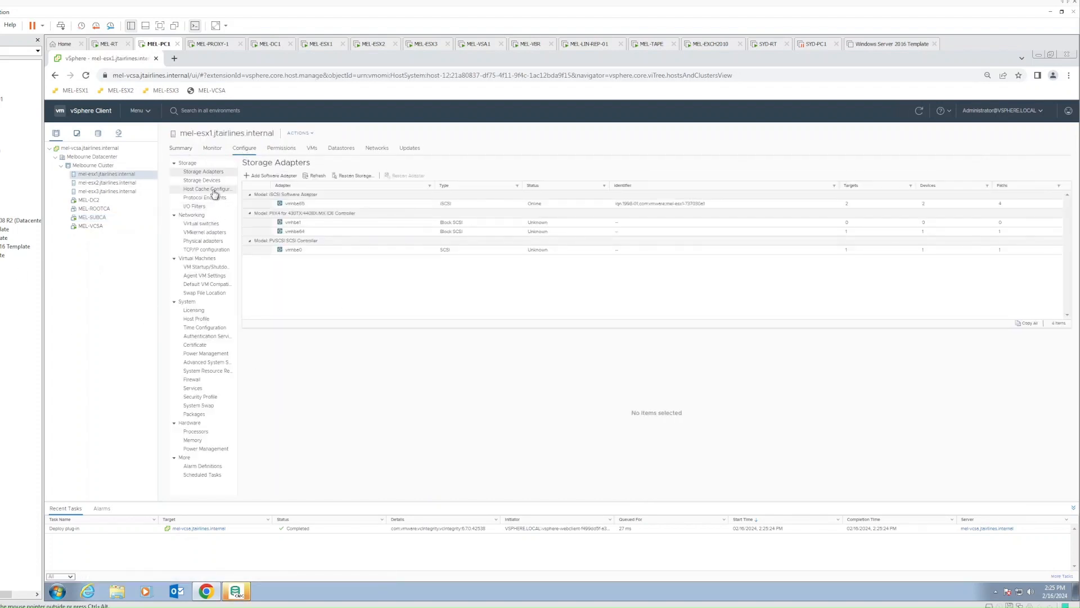
pyautogui.click(219, 235)
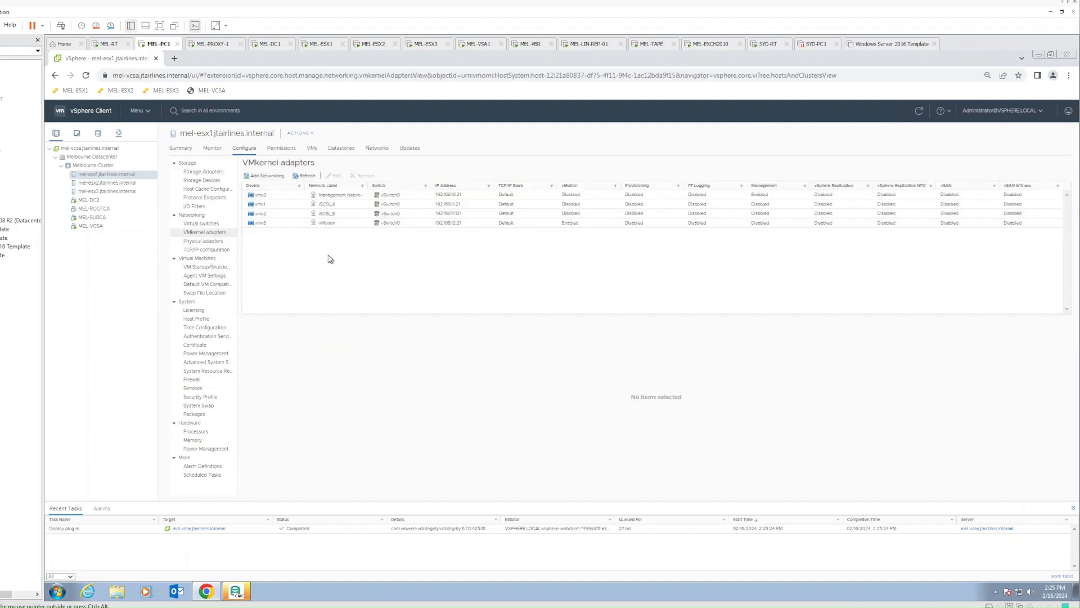
# Compare vmk0 Management, vmk1 iSCSI_A and vmk2 iSCSI_B addresses, then go to MEL-PROXY-1
pyautogui.click(361, 205)
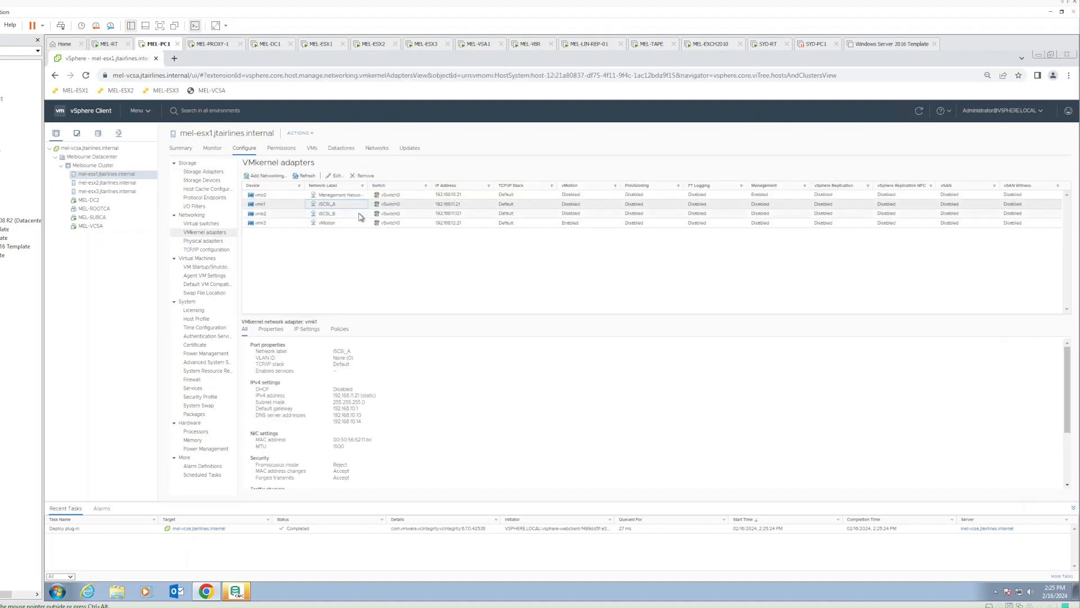
pyautogui.click(360, 215)
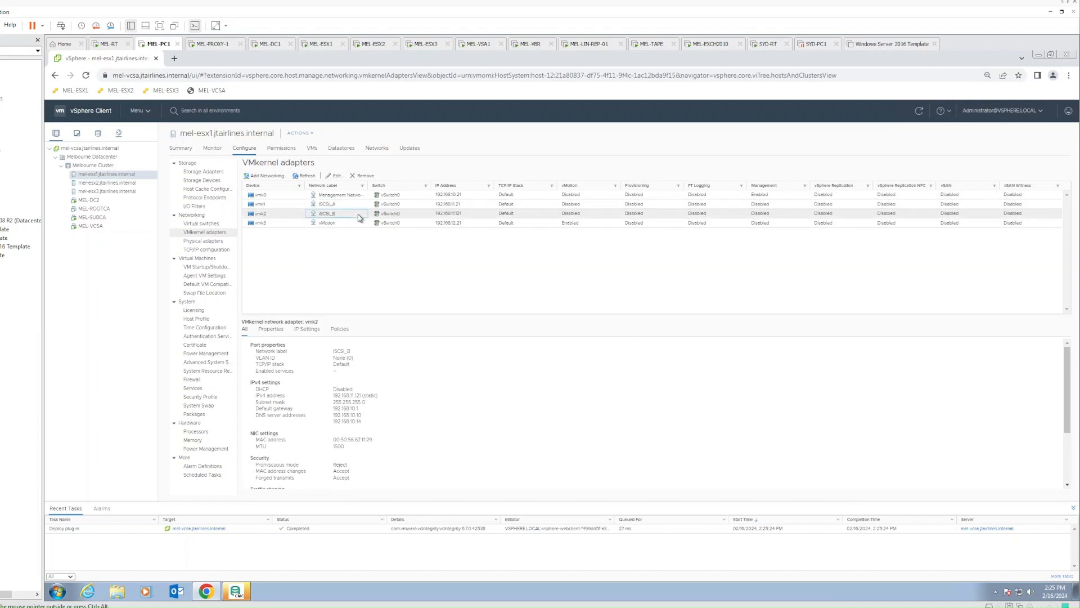
pyautogui.click(358, 206)
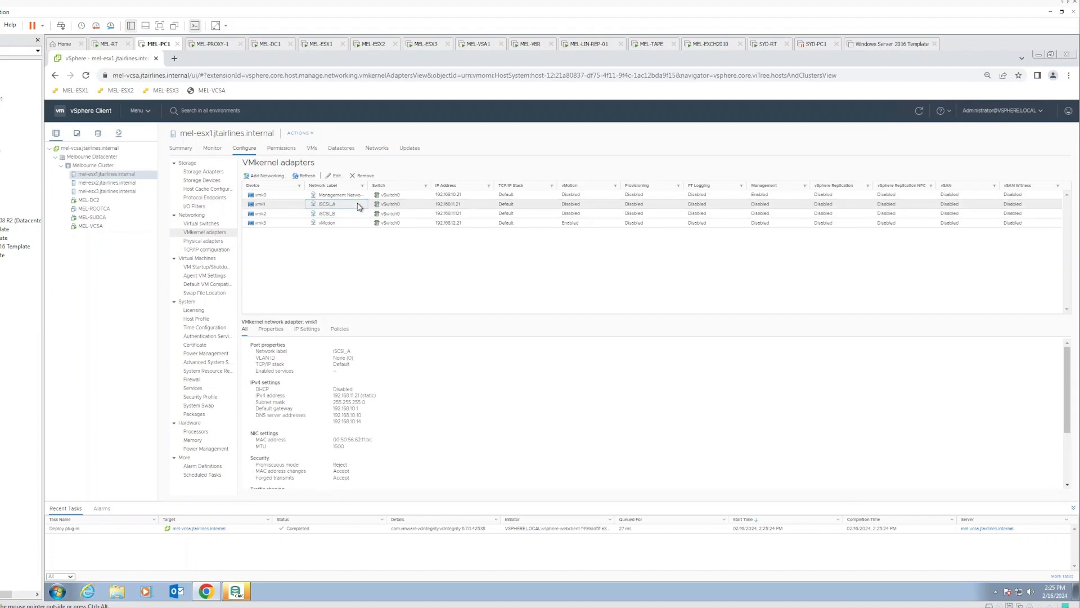
pyautogui.click(355, 218)
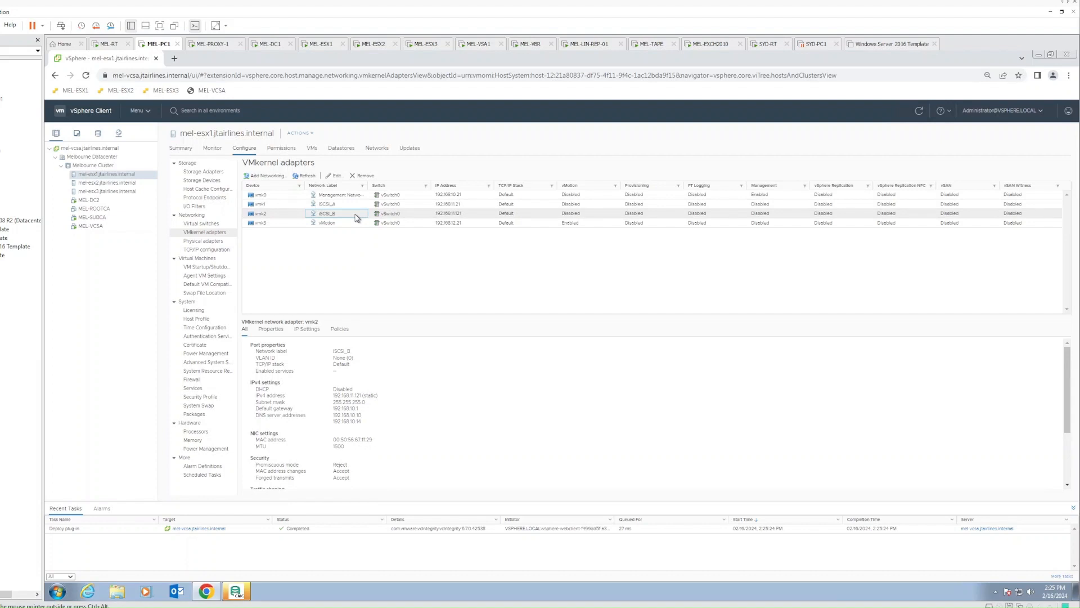
pyautogui.click(350, 205)
pyautogui.click(350, 214)
pyautogui.click(462, 196)
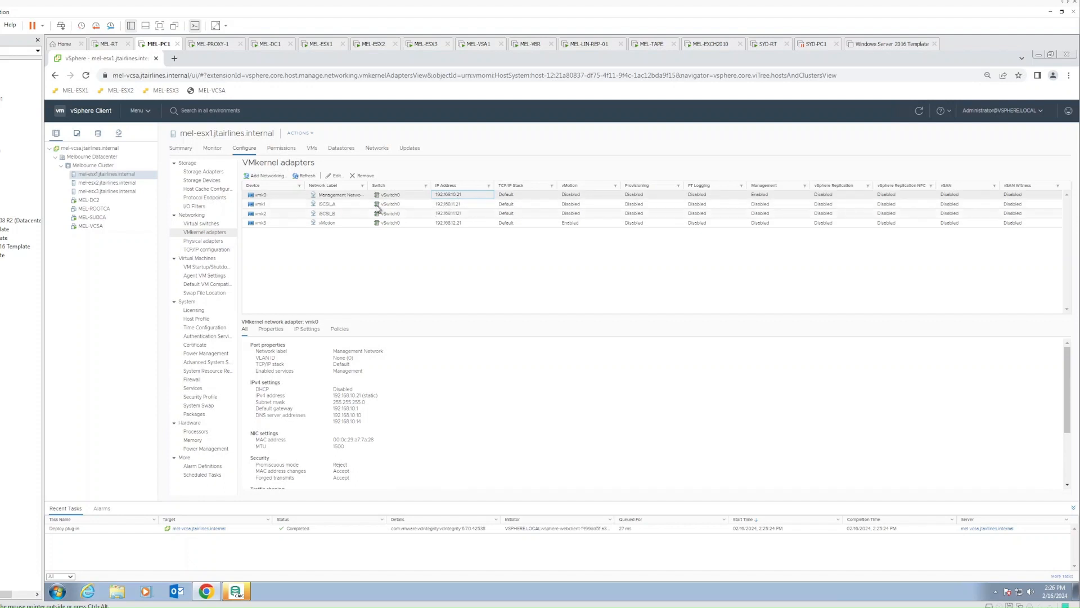
pyautogui.click(455, 206)
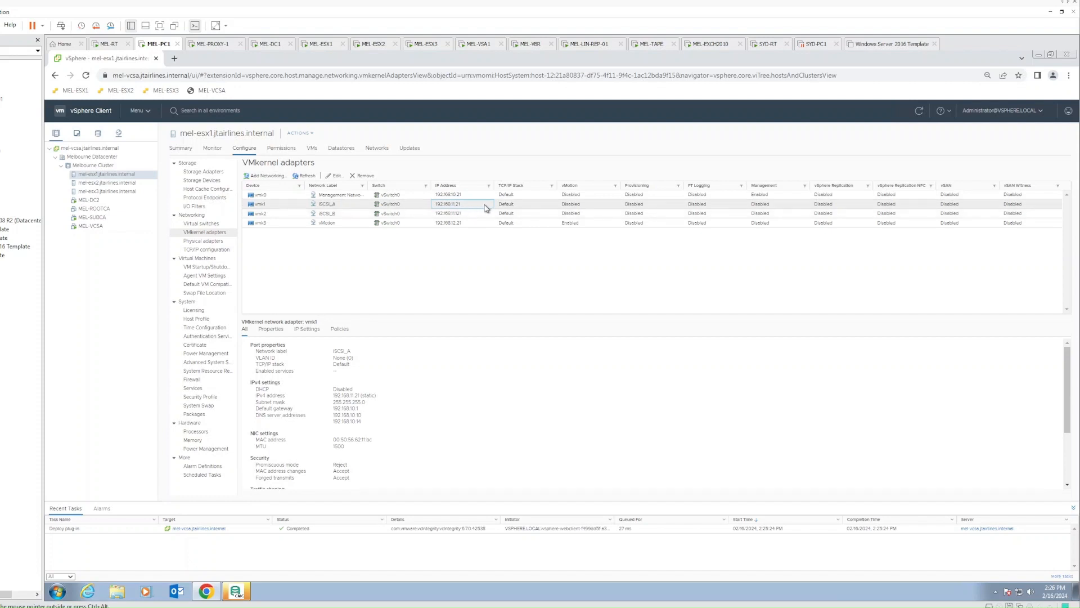
pyautogui.click(480, 215)
pyautogui.click(475, 206)
pyautogui.click(433, 257)
pyautogui.click(214, 43)
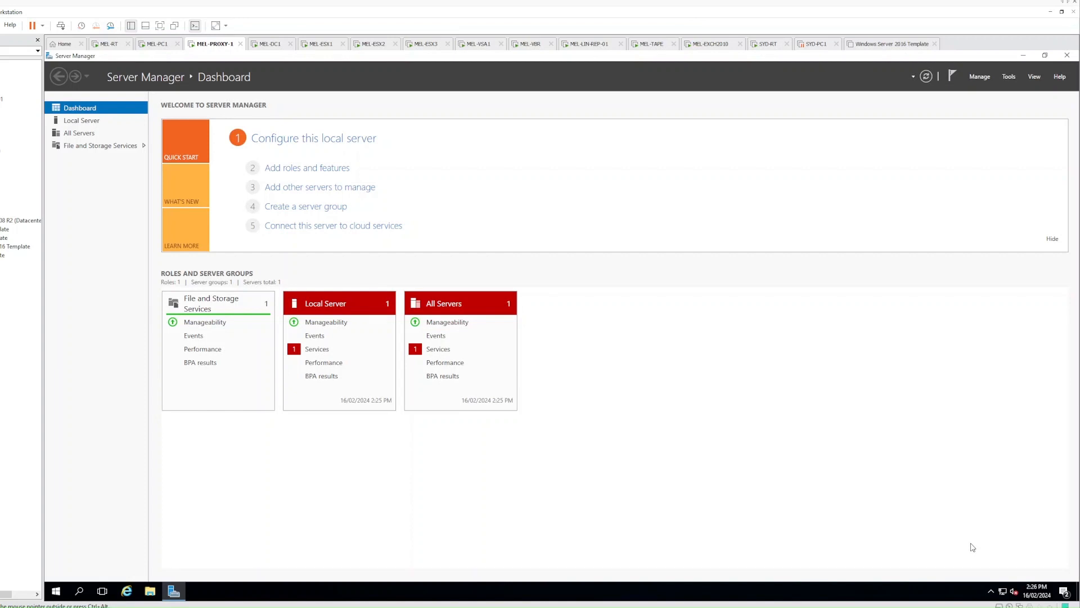
# Bring up Ethernet0's IPv4 properties: 192.168.10.15, gateway 192.168.10.1, DNS 192.168.10.10 and 192.168.10.14
pyautogui.rightClick(1003, 591)
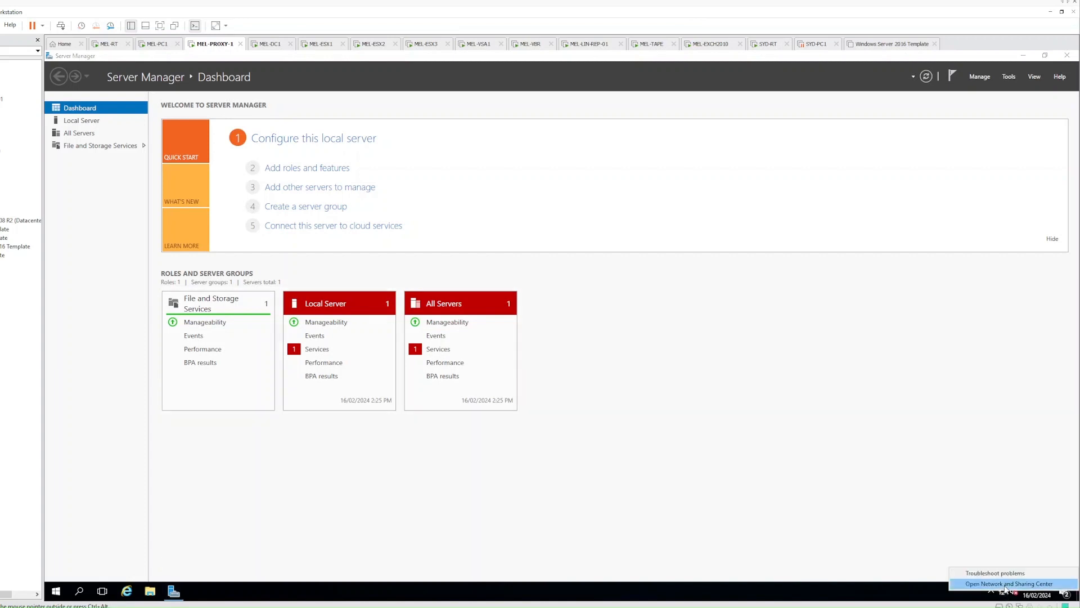
pyautogui.click(1004, 585)
pyautogui.click(349, 225)
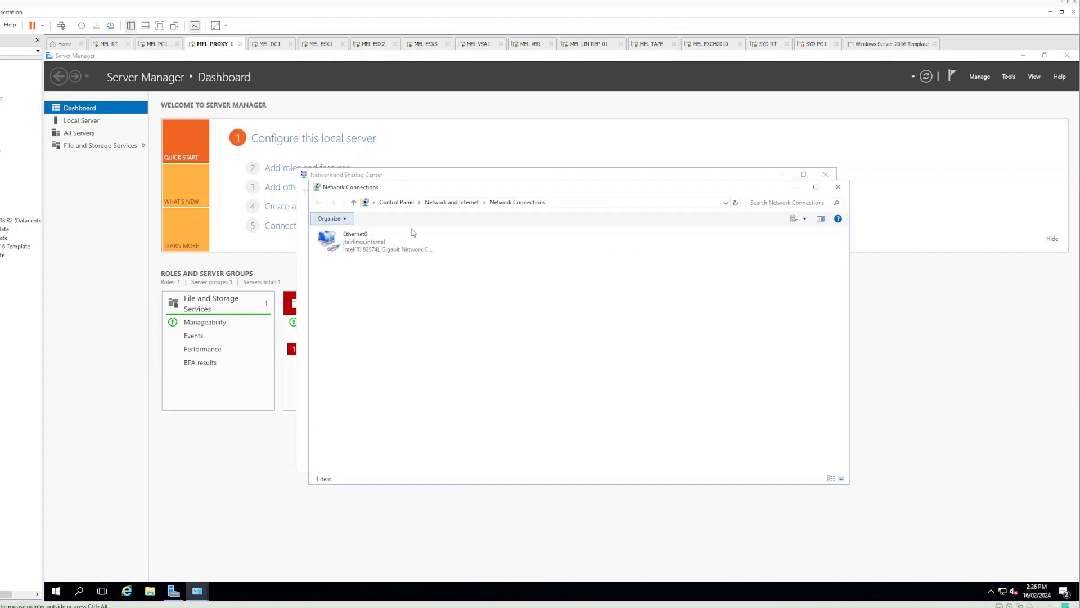
pyautogui.click(376, 241)
pyautogui.rightClick(376, 241)
pyautogui.click(397, 328)
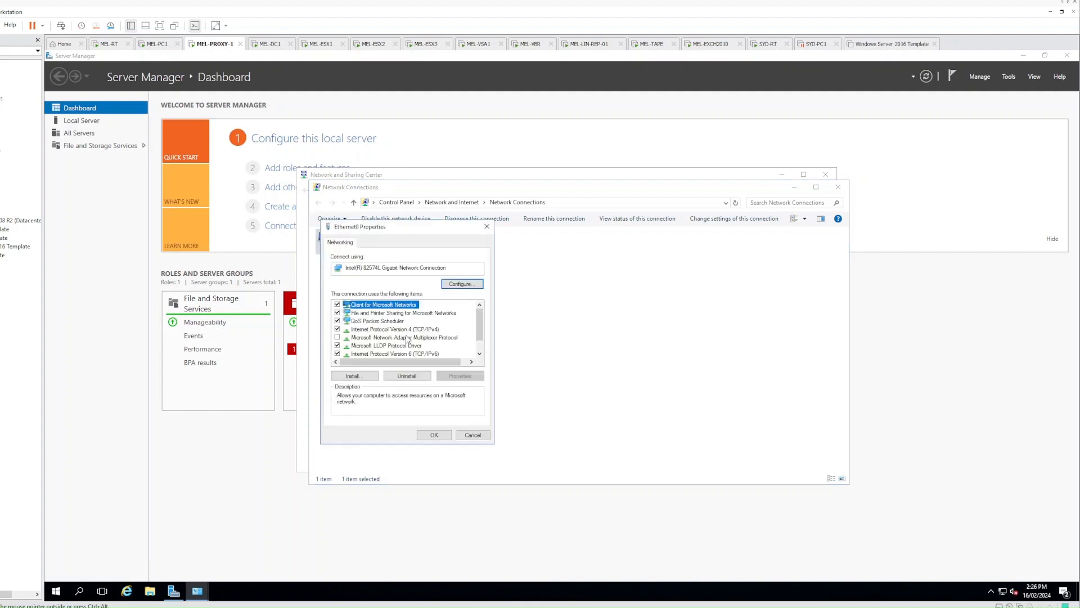
pyautogui.click(415, 329)
pyautogui.doubleClick(415, 329)
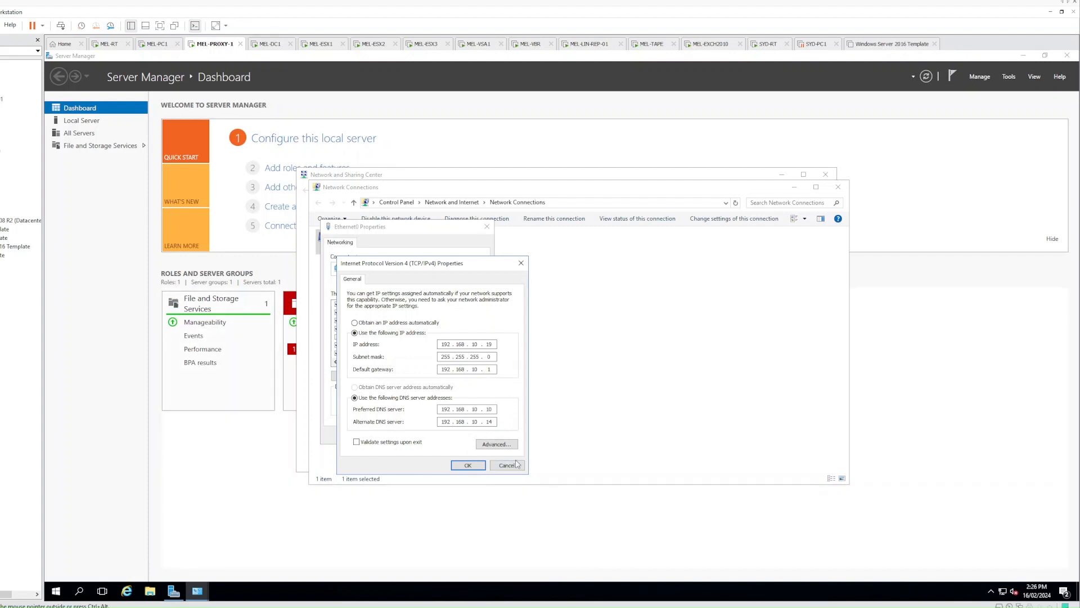
# Add a second network adapter to MEL-PROXY-1 in its virtual machine settings
pyautogui.rightClick(207, 48)
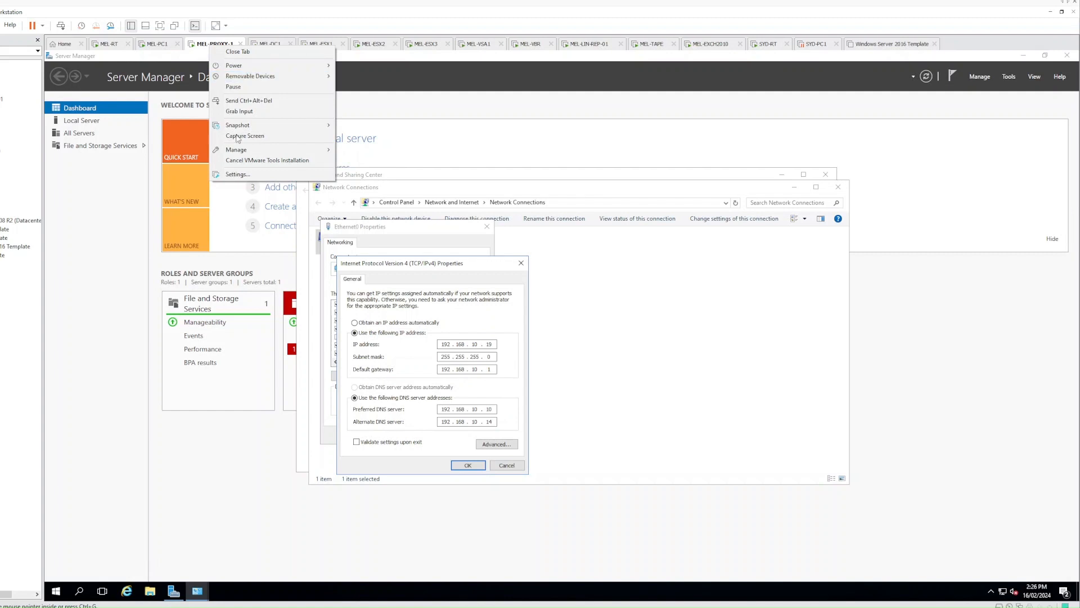
pyautogui.click(238, 174)
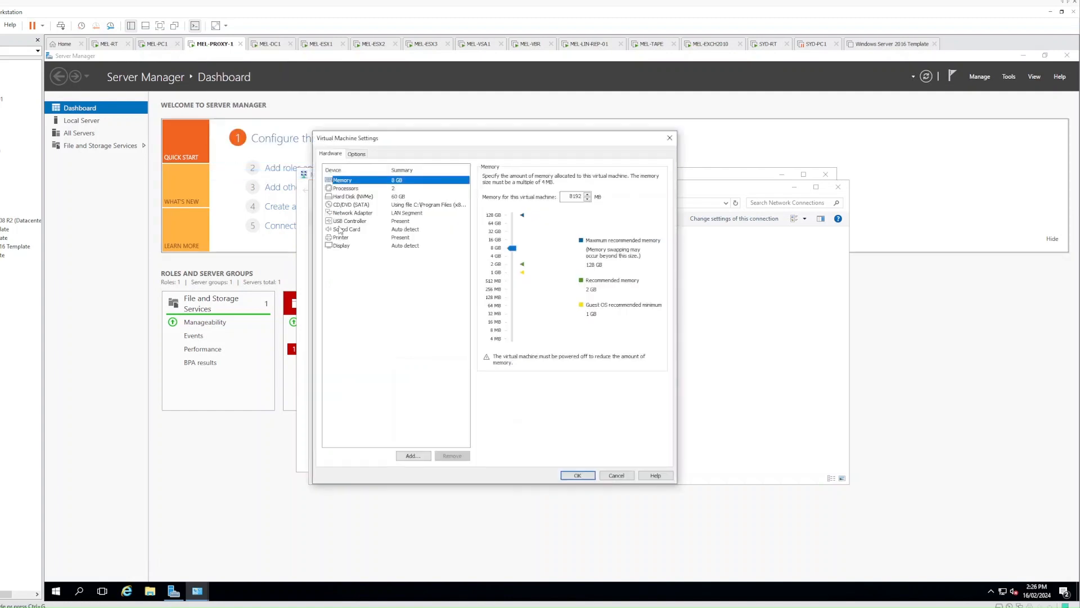
pyautogui.click(368, 268)
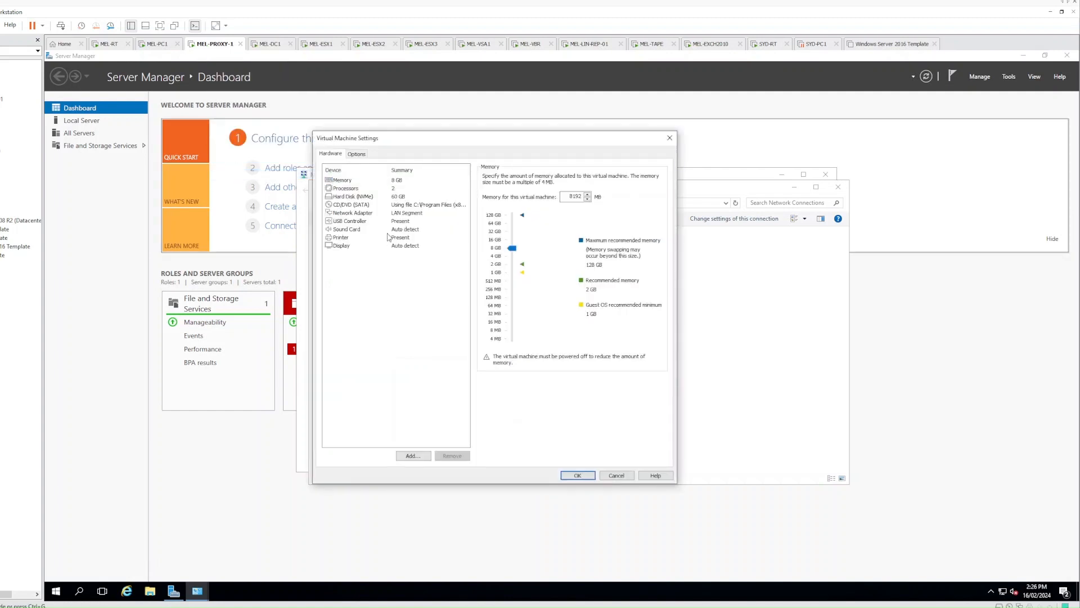
pyautogui.click(405, 458)
pyautogui.click(443, 291)
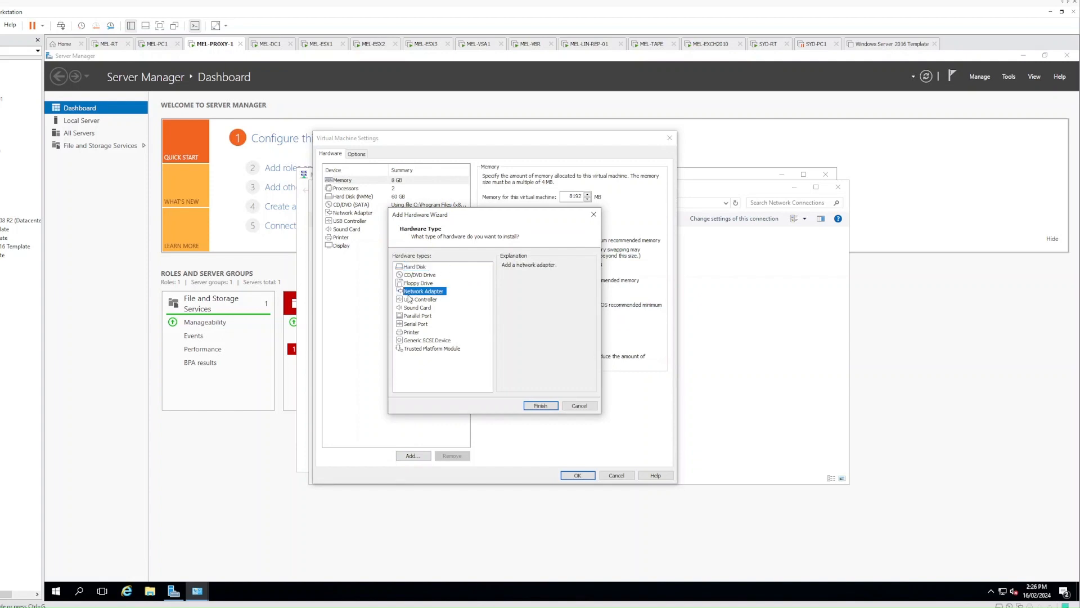
pyautogui.click(534, 406)
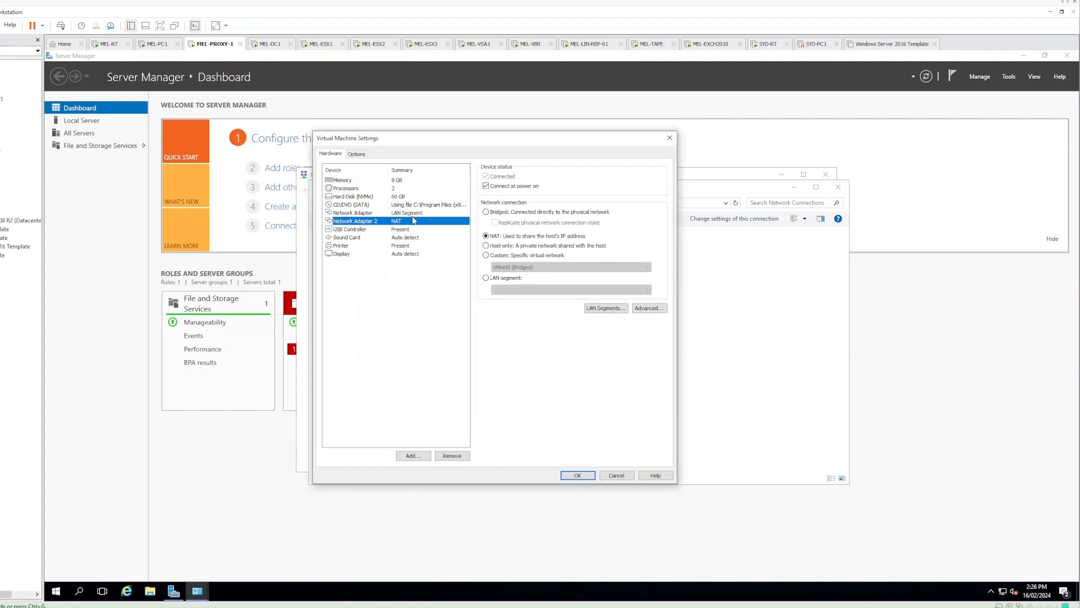
# Attach Network Adapter 2 to the Labbing IT - Melbourne LAN segment and apply
pyautogui.click(413, 214)
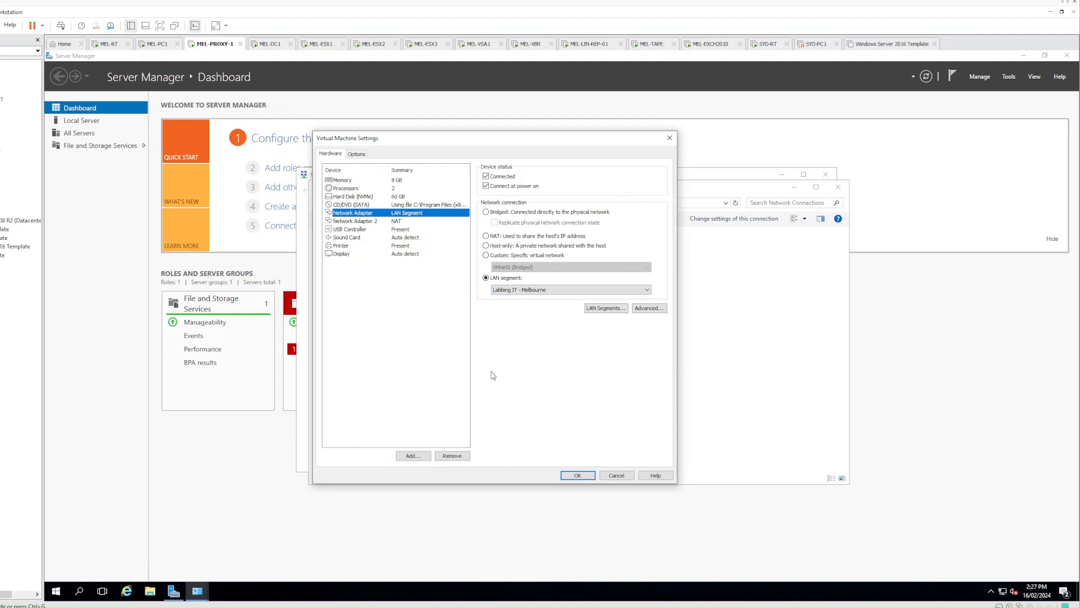
pyautogui.click(396, 223)
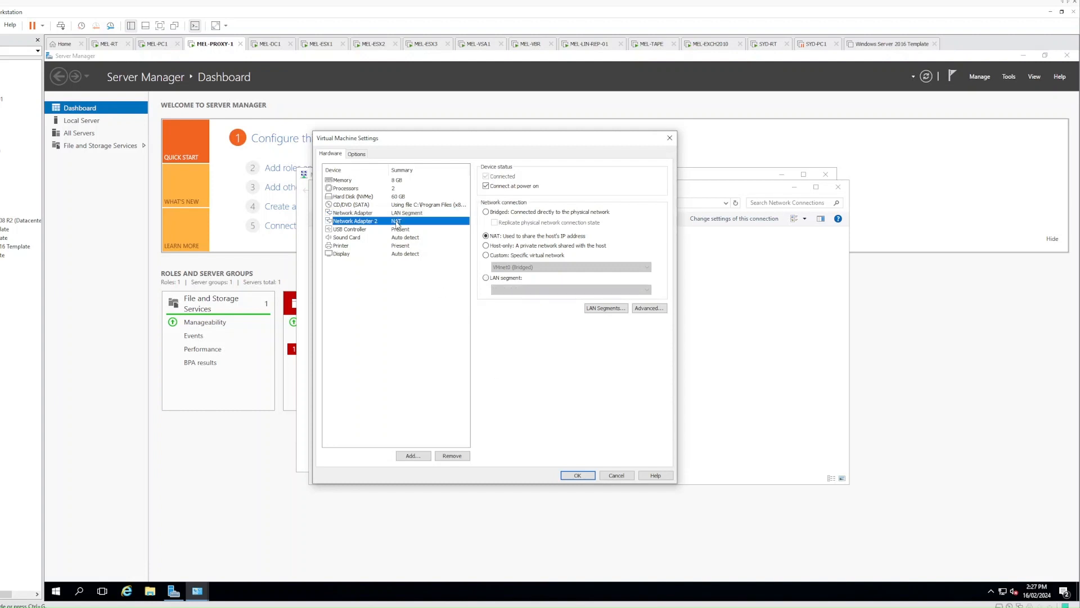
pyautogui.click(400, 213)
pyautogui.click(397, 223)
pyautogui.click(486, 277)
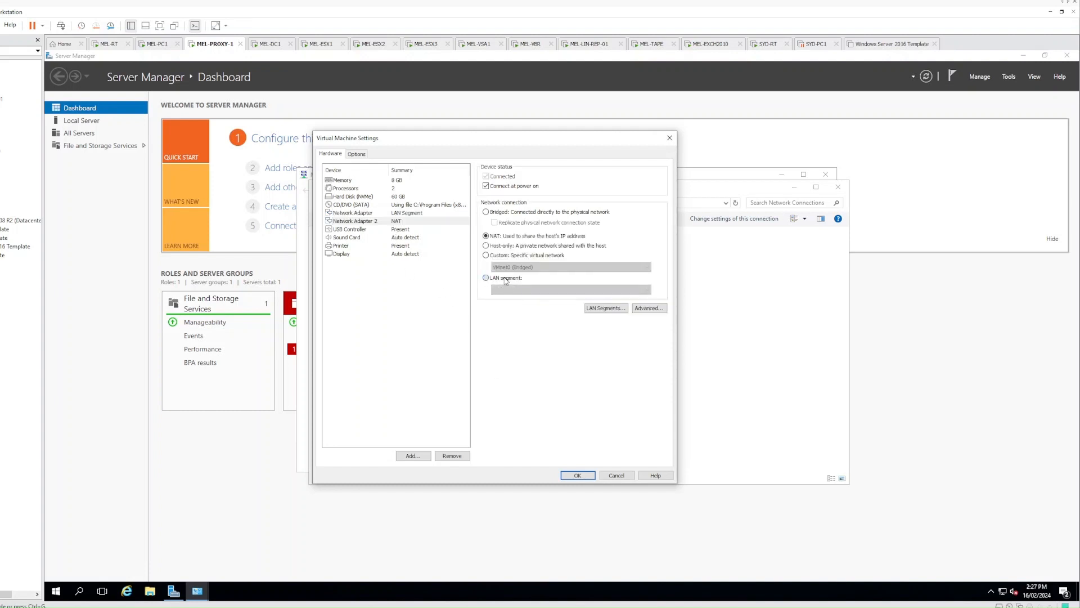
pyautogui.click(504, 289)
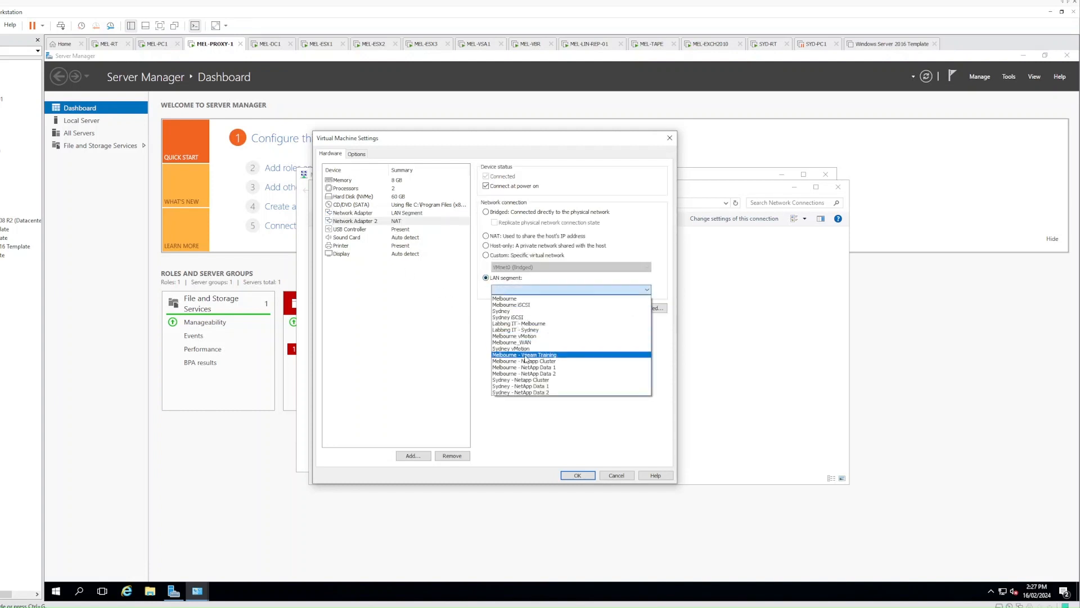
pyautogui.click(535, 324)
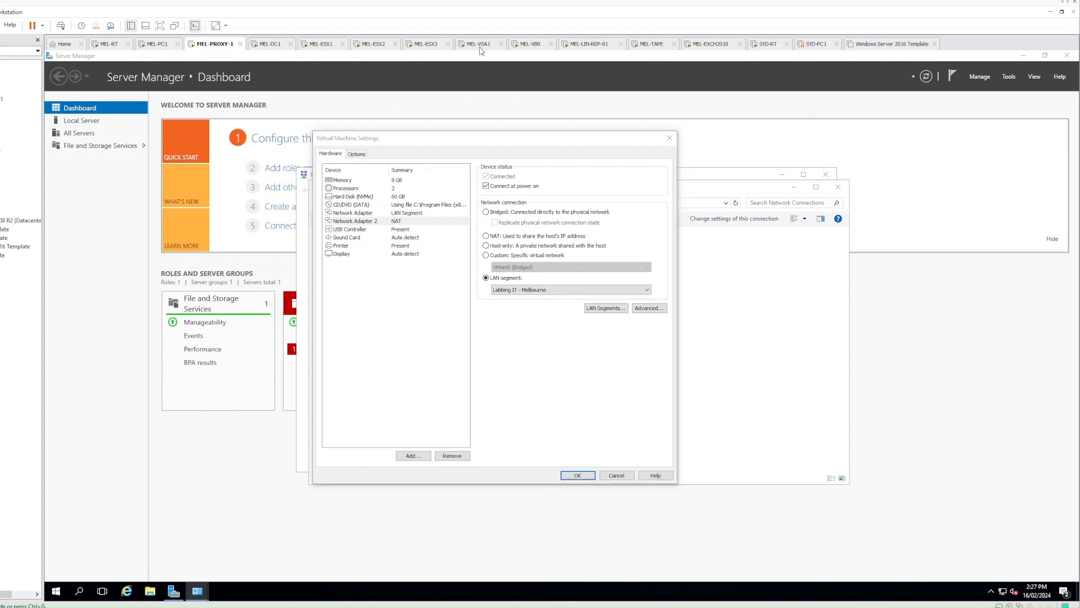
pyautogui.click(577, 475)
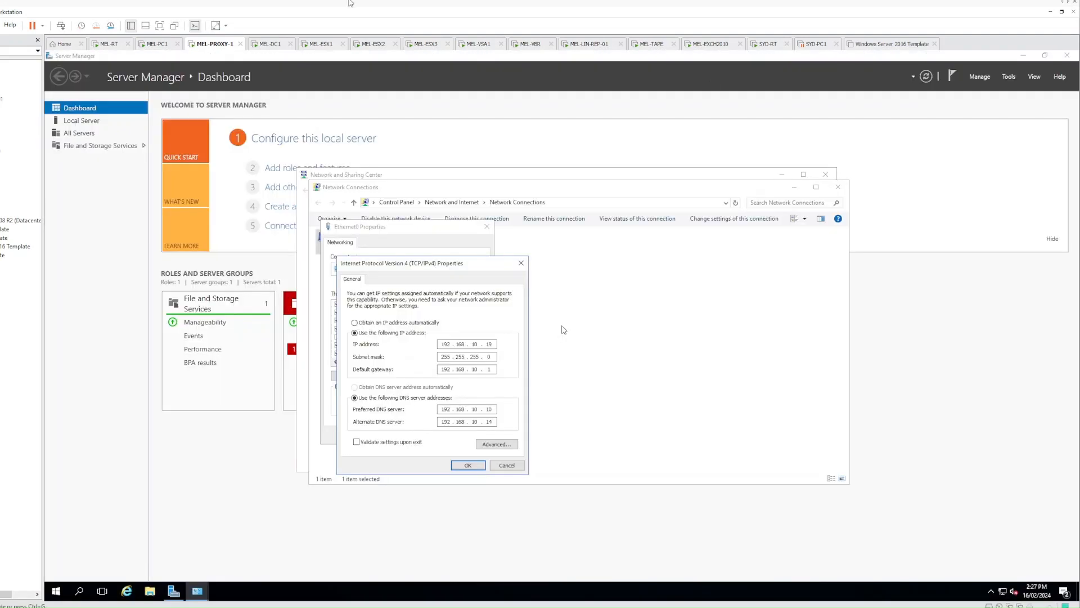
# Verify both MEL-VSA1 adapters use Labbing IT - Melbourne, then close the proxy's Ethernet0 IPv4 dialog
pyautogui.rightClick(485, 50)
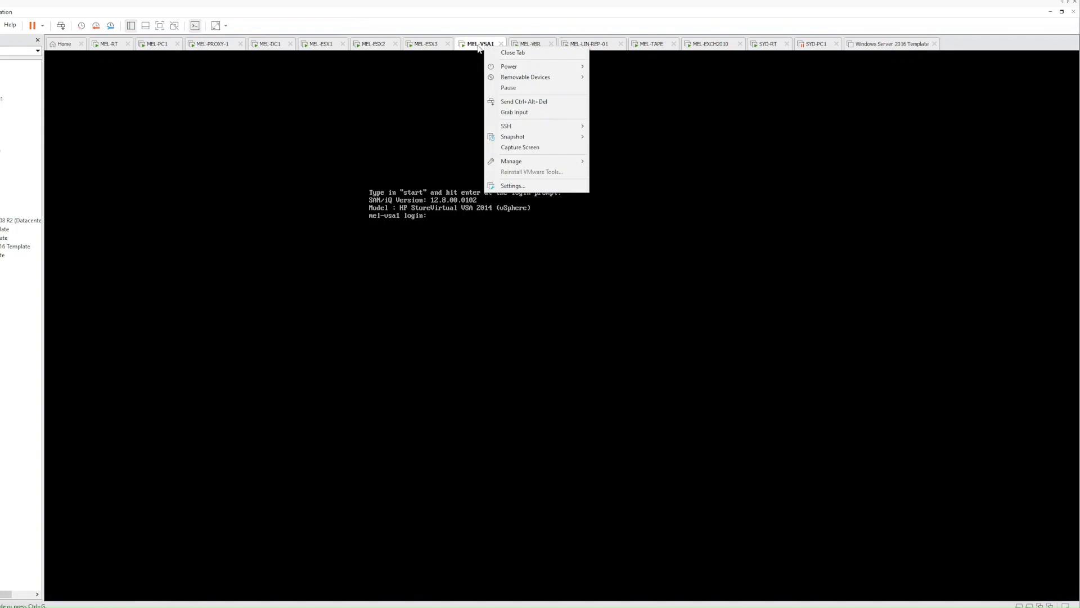
pyautogui.click(522, 187)
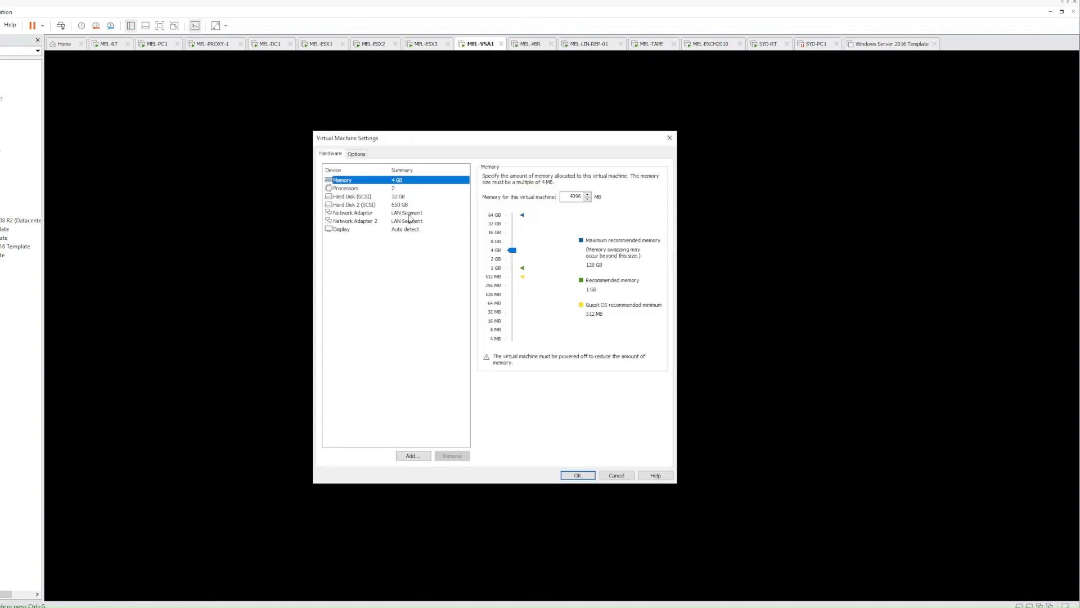
pyautogui.click(413, 214)
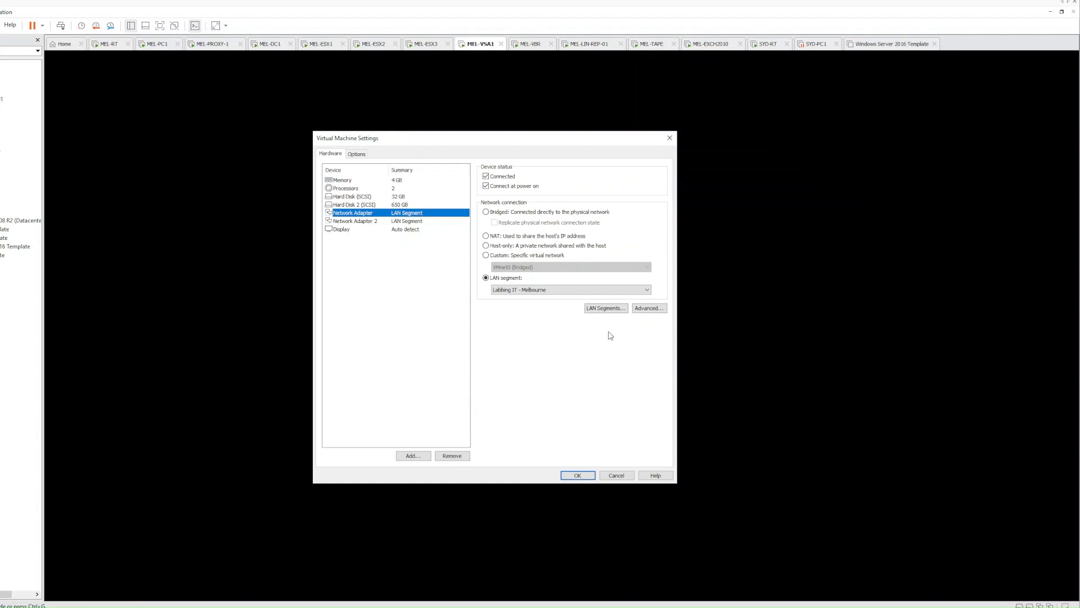
pyautogui.click(413, 222)
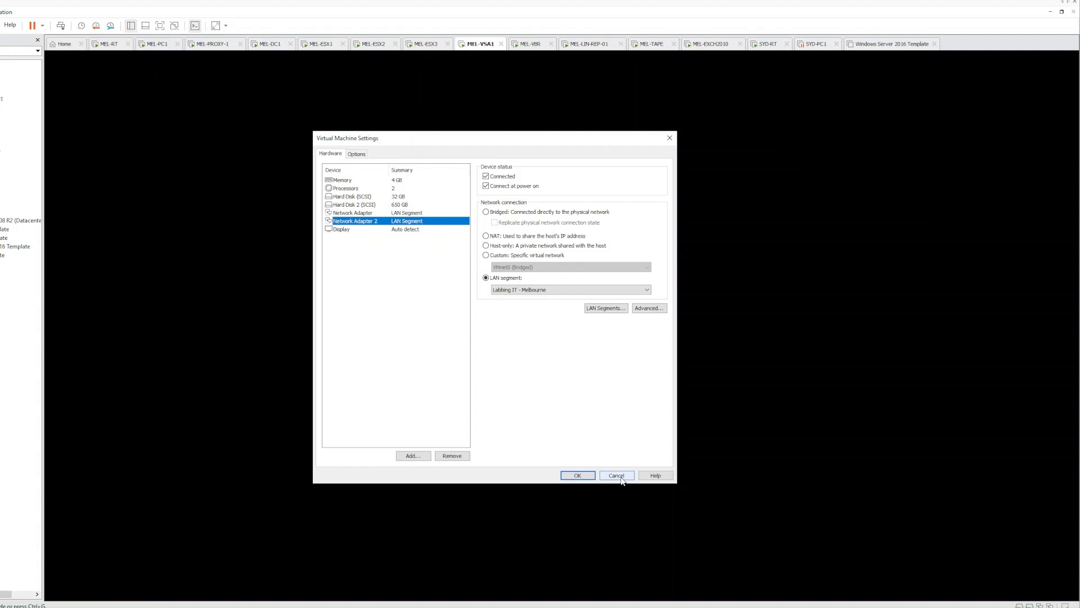
pyautogui.click(585, 475)
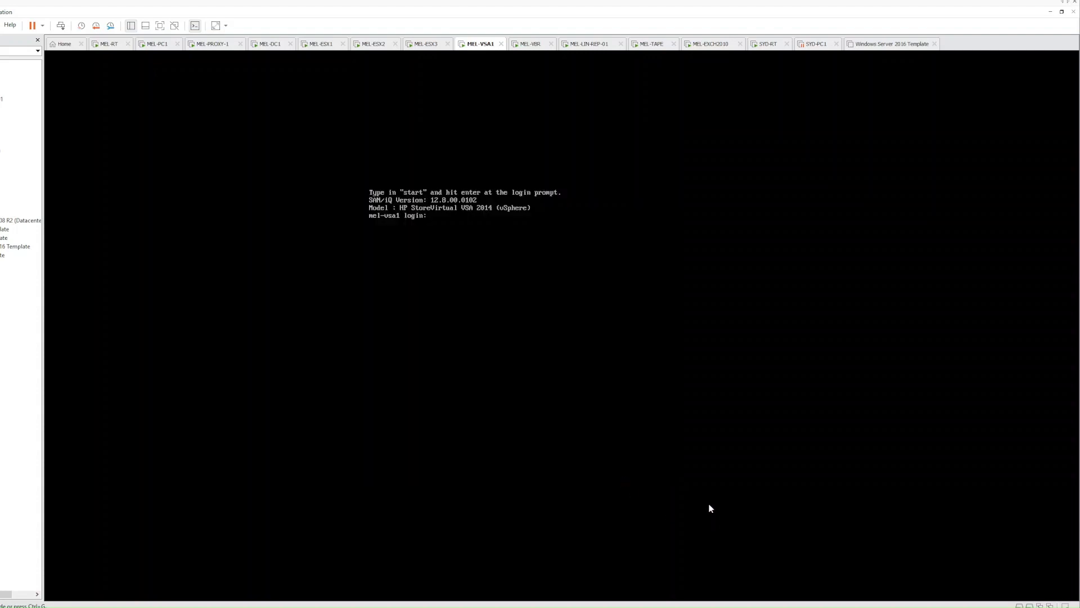
pyautogui.click(217, 45)
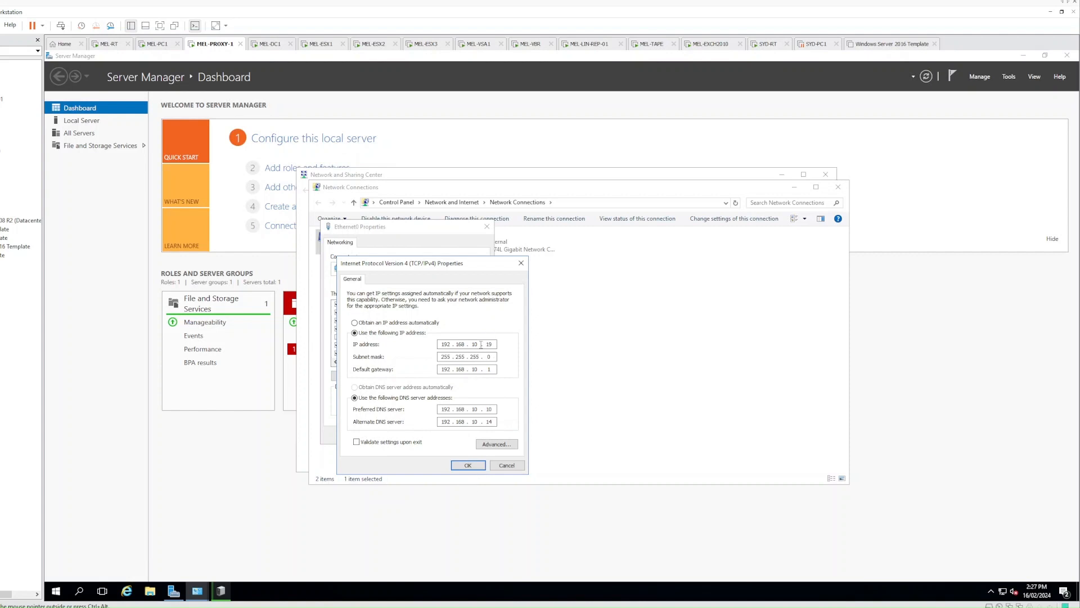
pyautogui.click(468, 465)
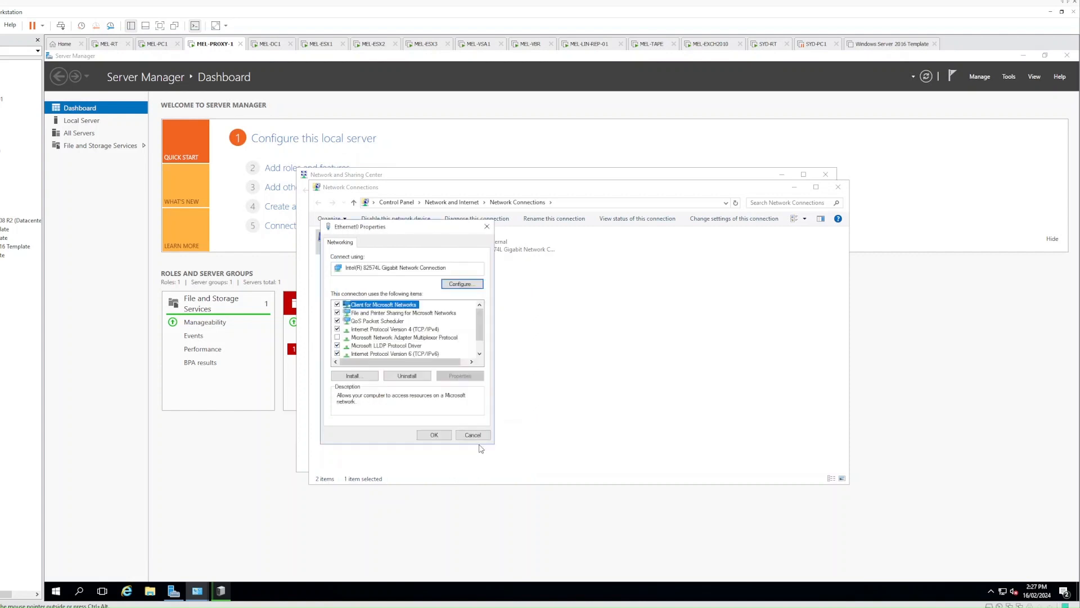
# Give Ethernet1 the static IPv4 address 192.168.11.19 with subnet mask 255.255.255.0
pyautogui.click(445, 435)
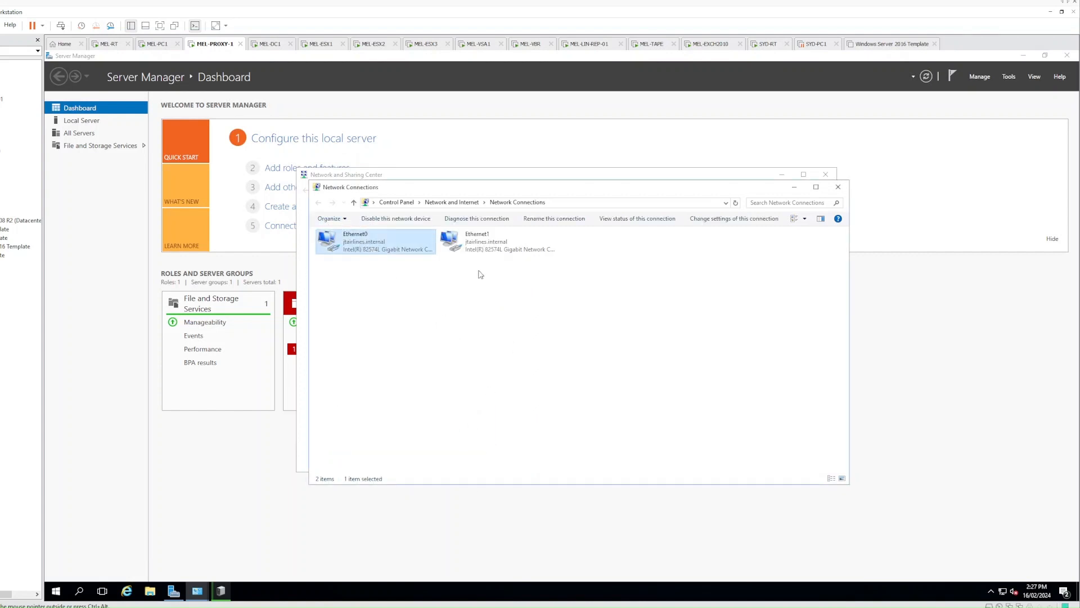
pyautogui.click(479, 246)
pyautogui.rightClick(482, 246)
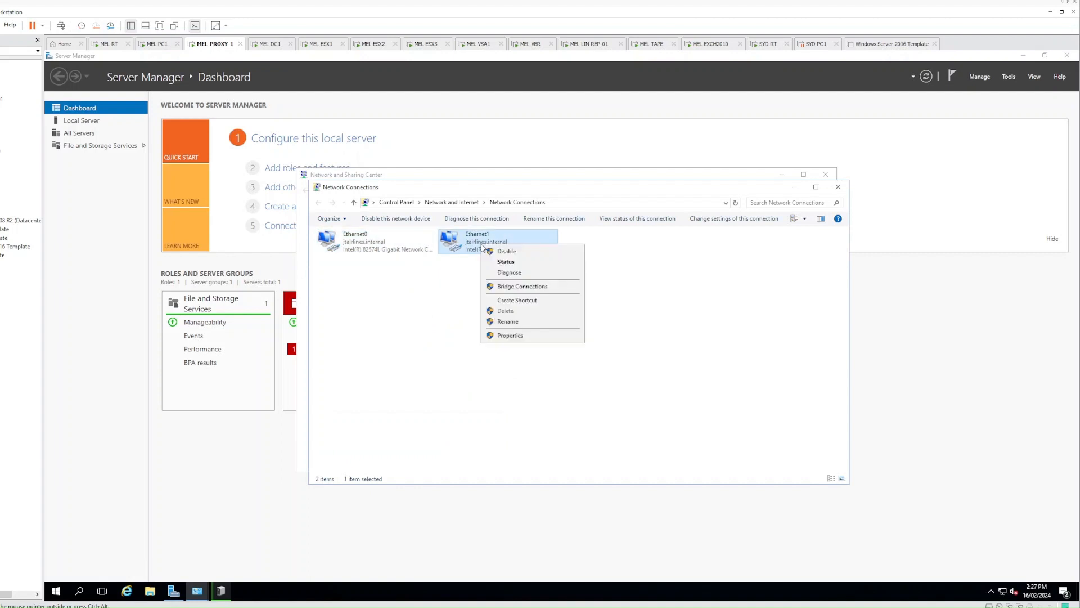
pyautogui.click(523, 336)
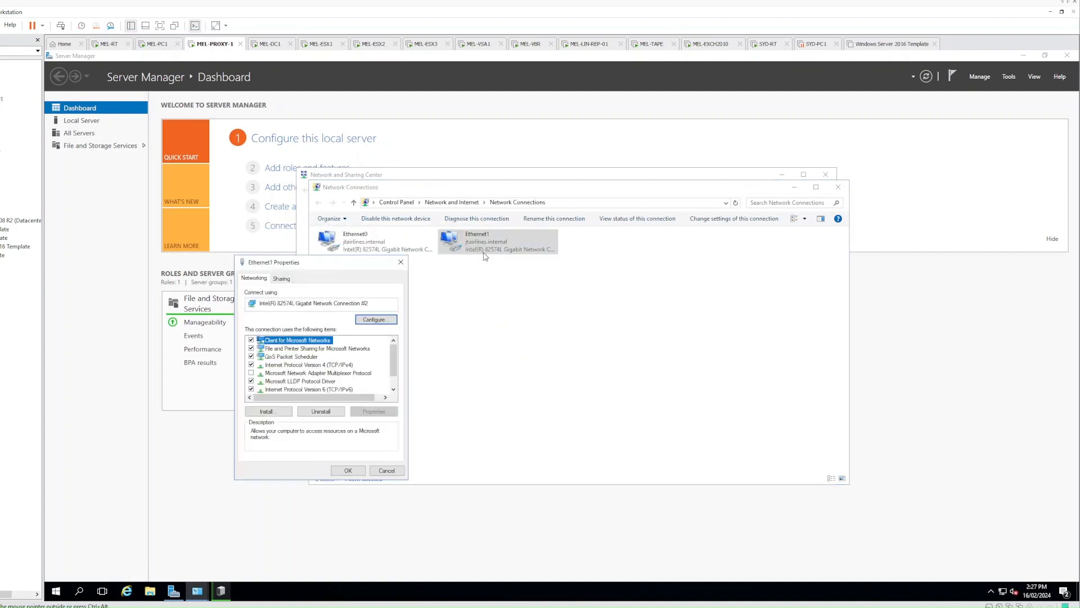
pyautogui.doubleClick(313, 365)
pyautogui.click(326, 370)
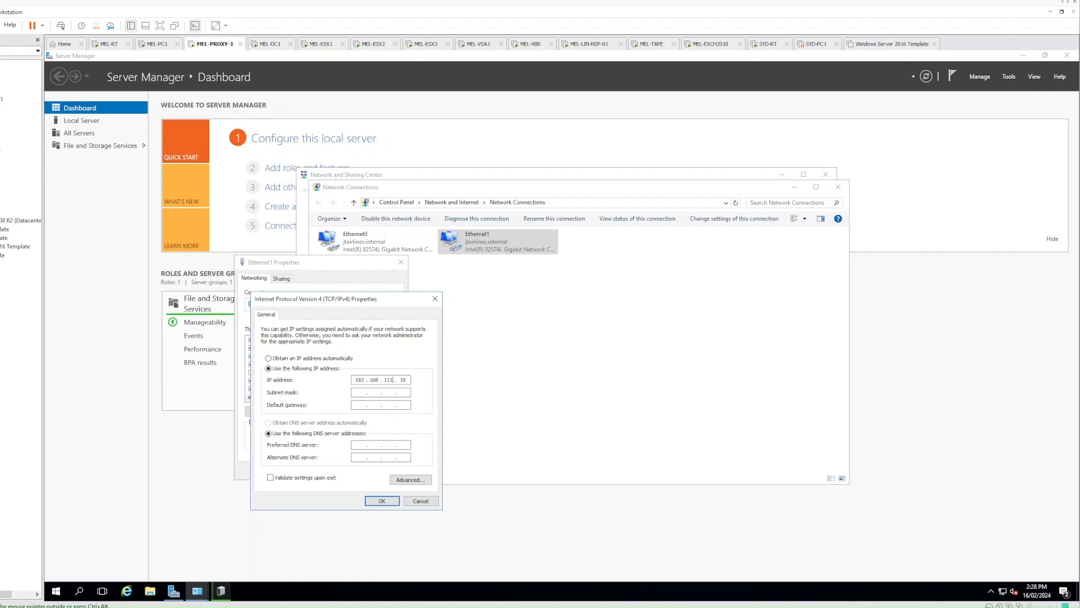
pyautogui.press('Tab')
# Turn off DNS registration for Ethernet1 in advanced TCP/IP settings and confirm all dialogs
pyautogui.click(409, 480)
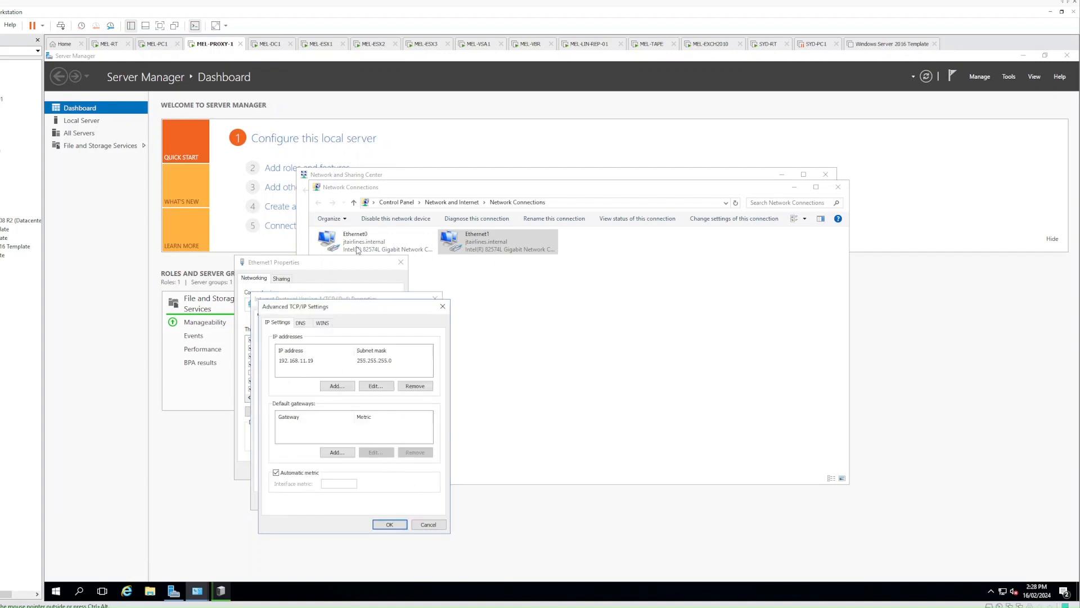
pyautogui.click(300, 323)
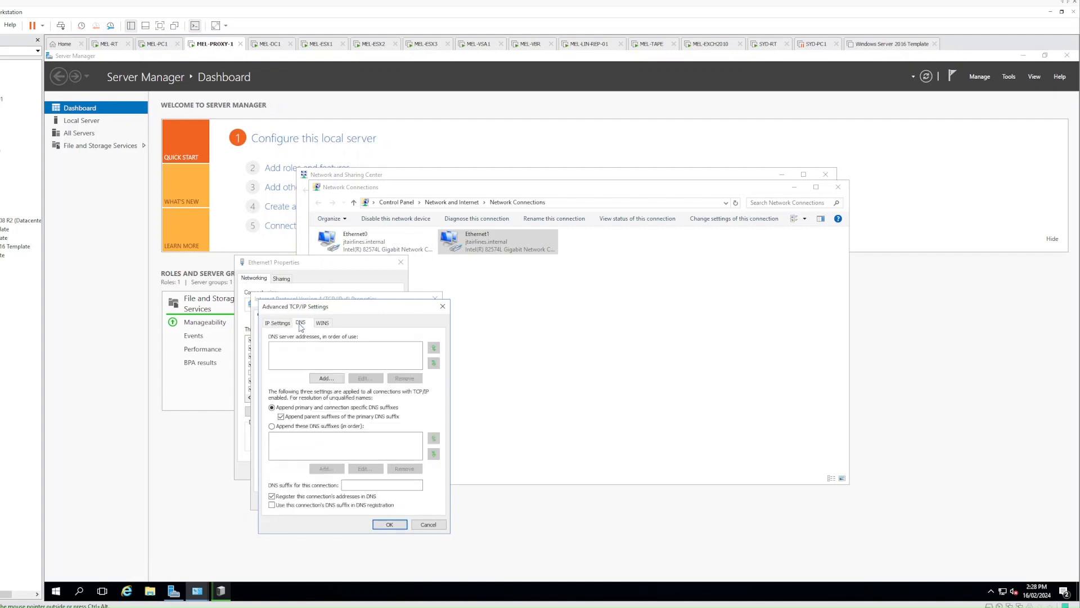
pyautogui.click(293, 498)
pyautogui.click(388, 523)
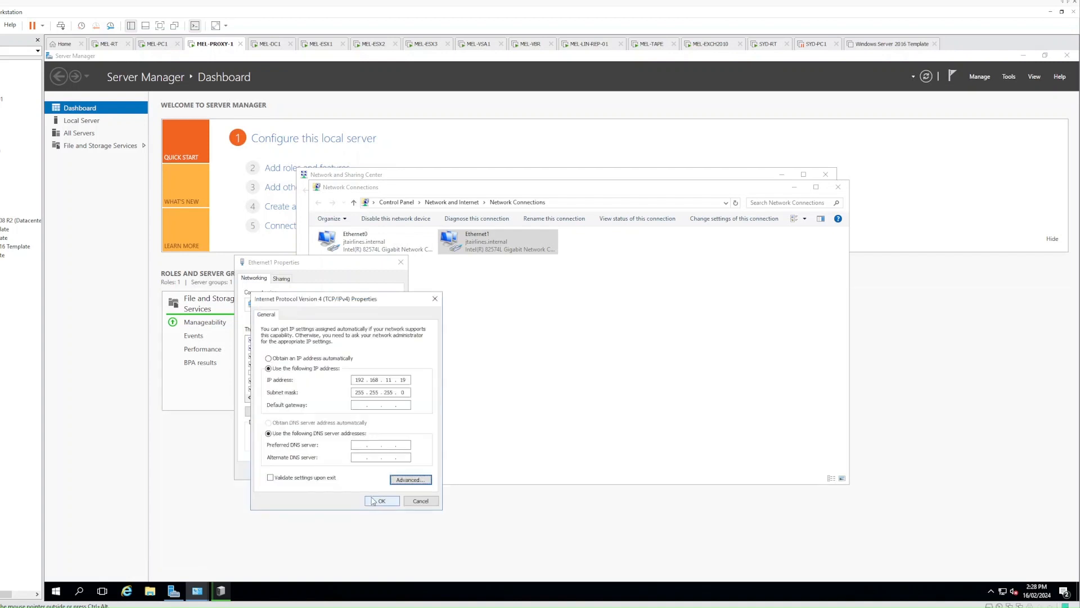
pyautogui.click(374, 501)
pyautogui.click(353, 474)
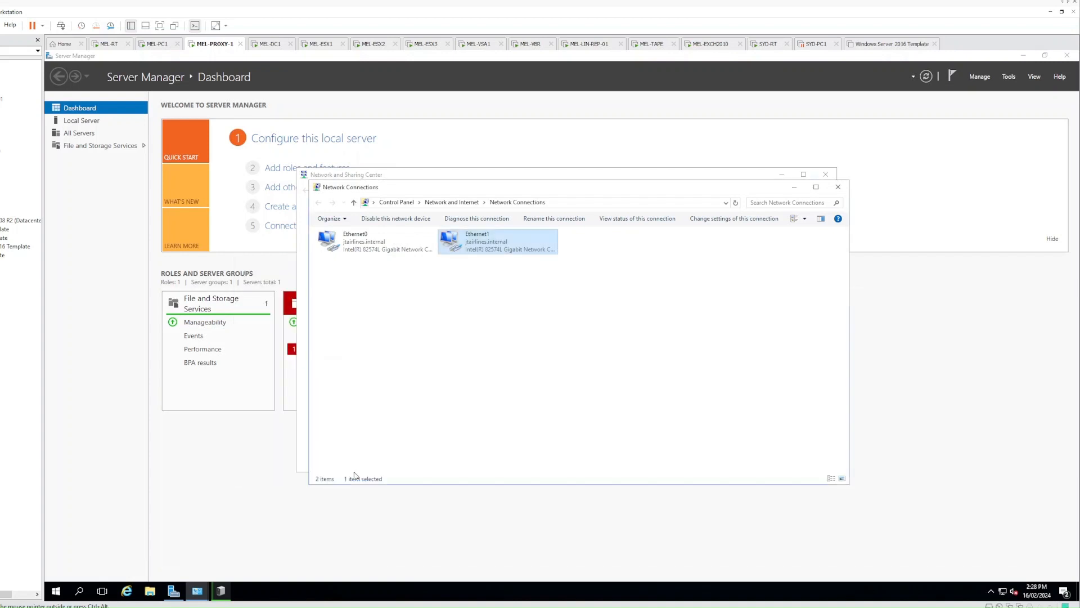
pyautogui.click(603, 325)
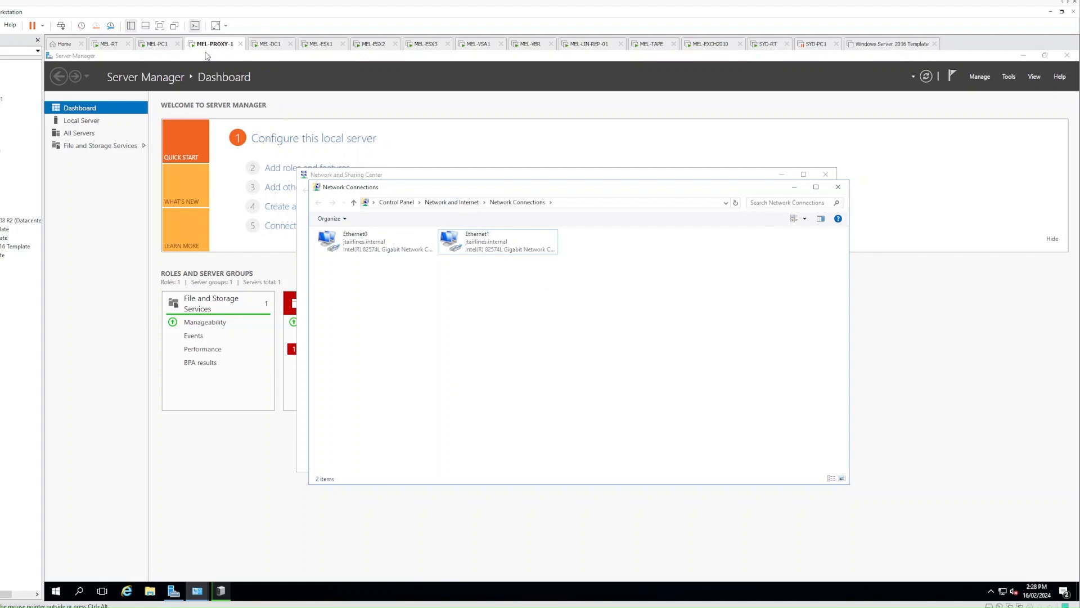
# On MEL-PC1, read MelbourneCluster's iSCSI virtual IP 192.168.11.50 in the CMC, then return to MEL-PROXY-1
pyautogui.click(158, 46)
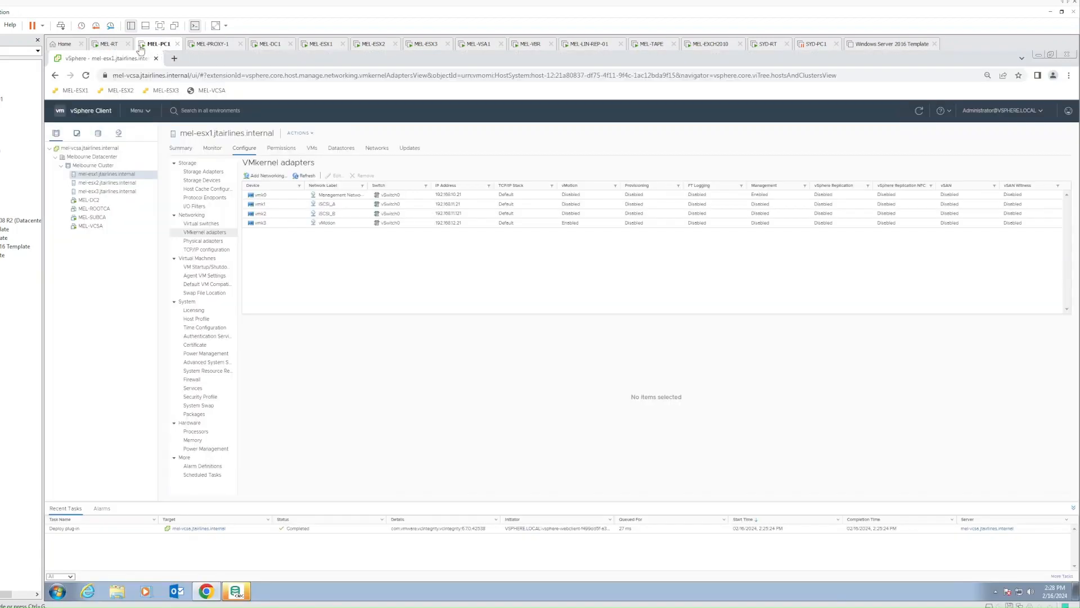
pyautogui.click(236, 591)
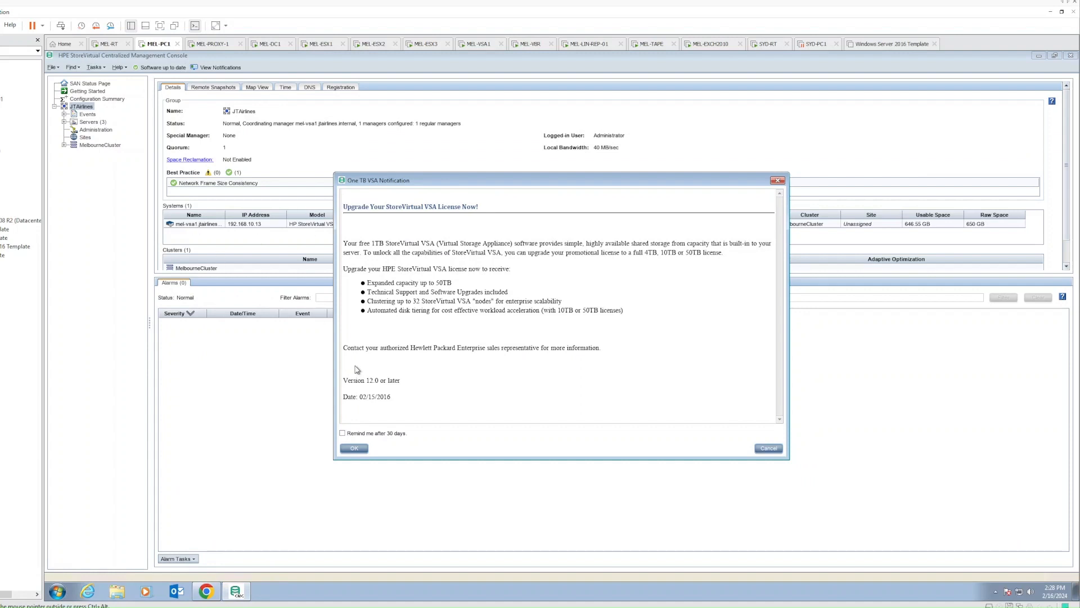
pyautogui.click(354, 449)
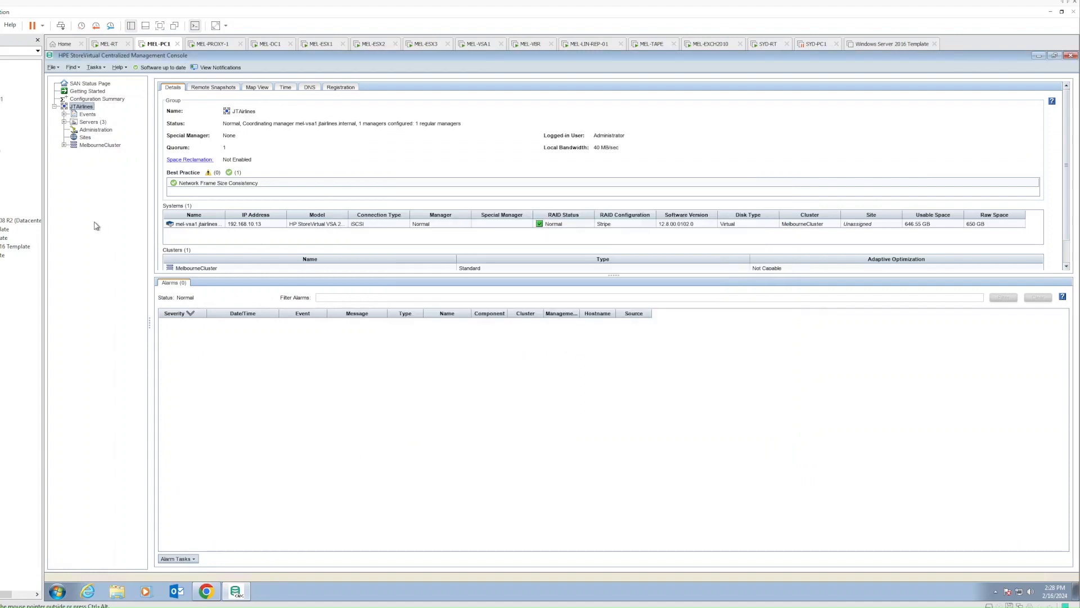
pyautogui.click(64, 145)
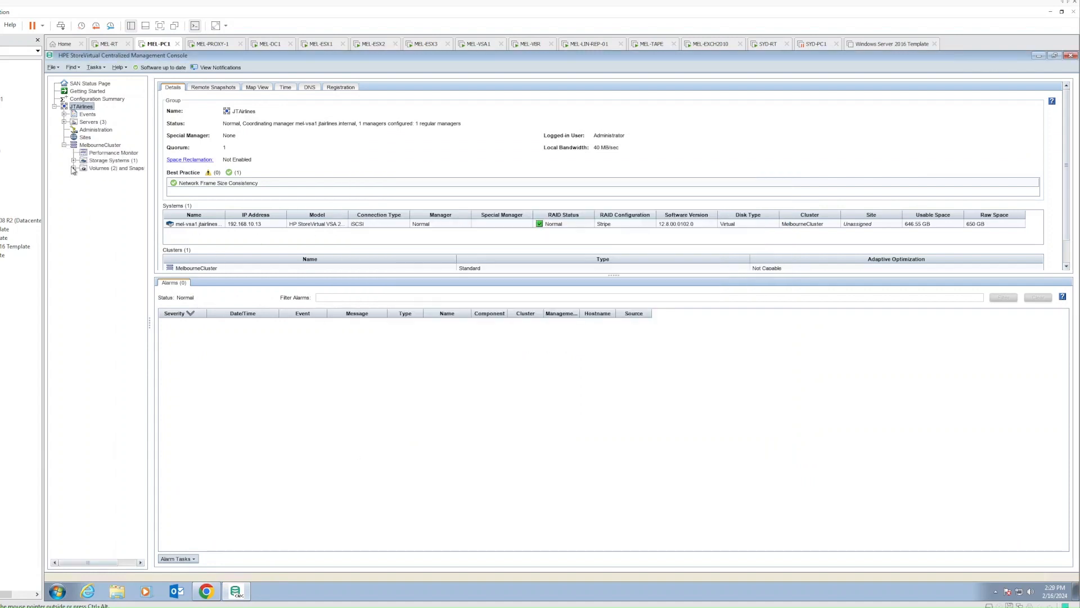
pyautogui.click(95, 146)
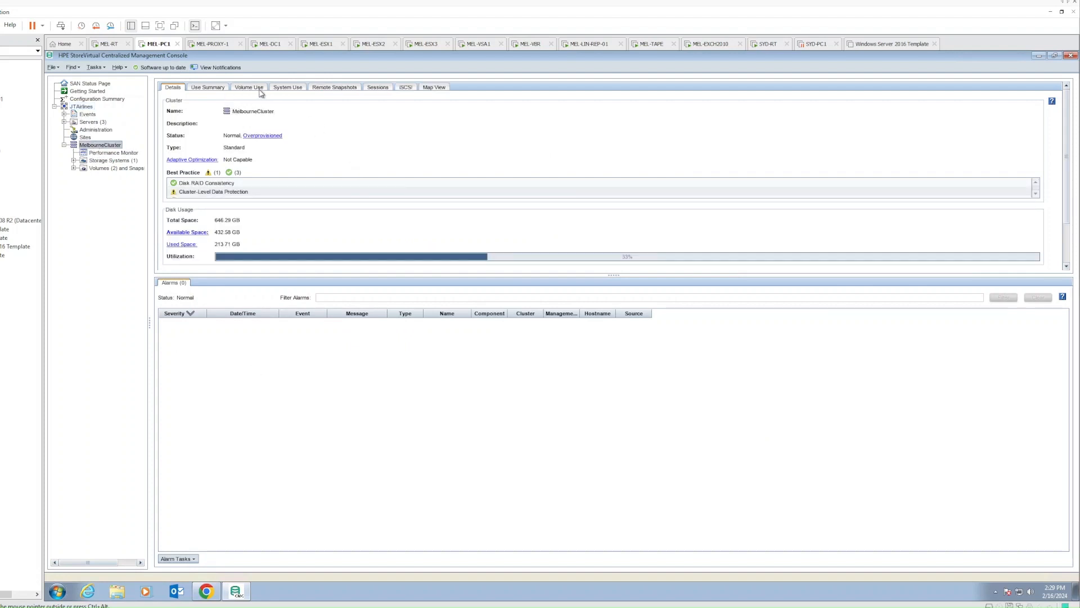
pyautogui.click(405, 88)
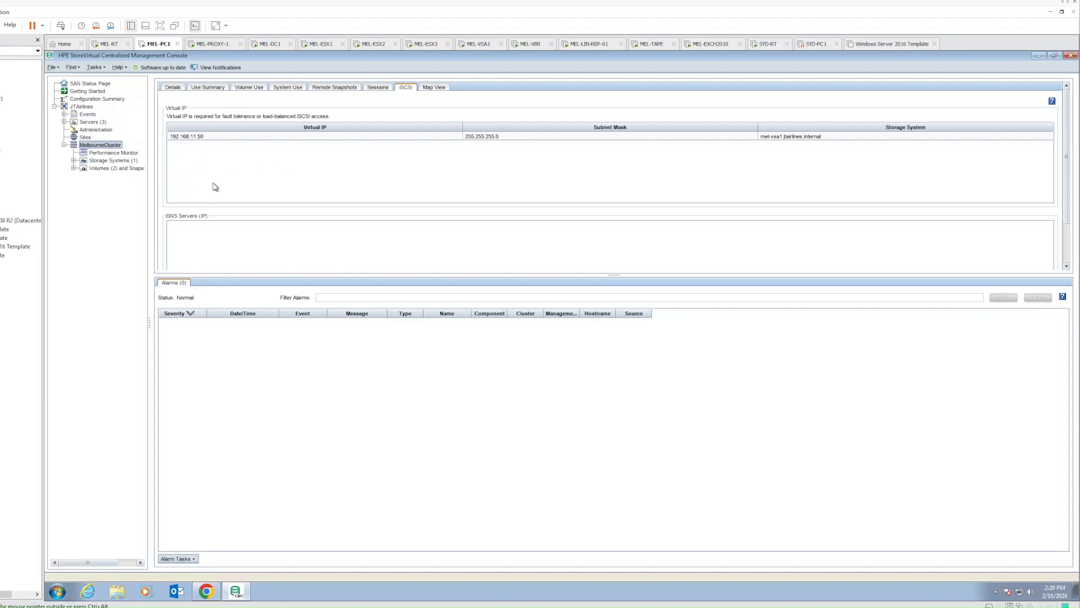
pyautogui.click(219, 44)
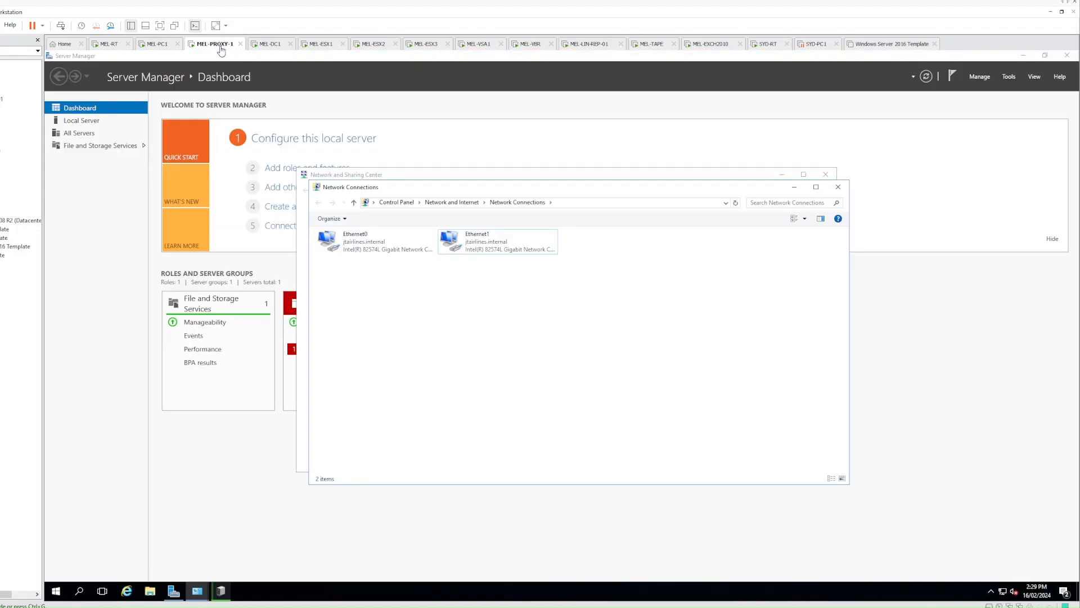
# Ping the cluster virtual IP 192.168.11.50 from a command prompt, getting 4/4 replies
pyautogui.rightClick(54, 594)
pyautogui.click(77, 548)
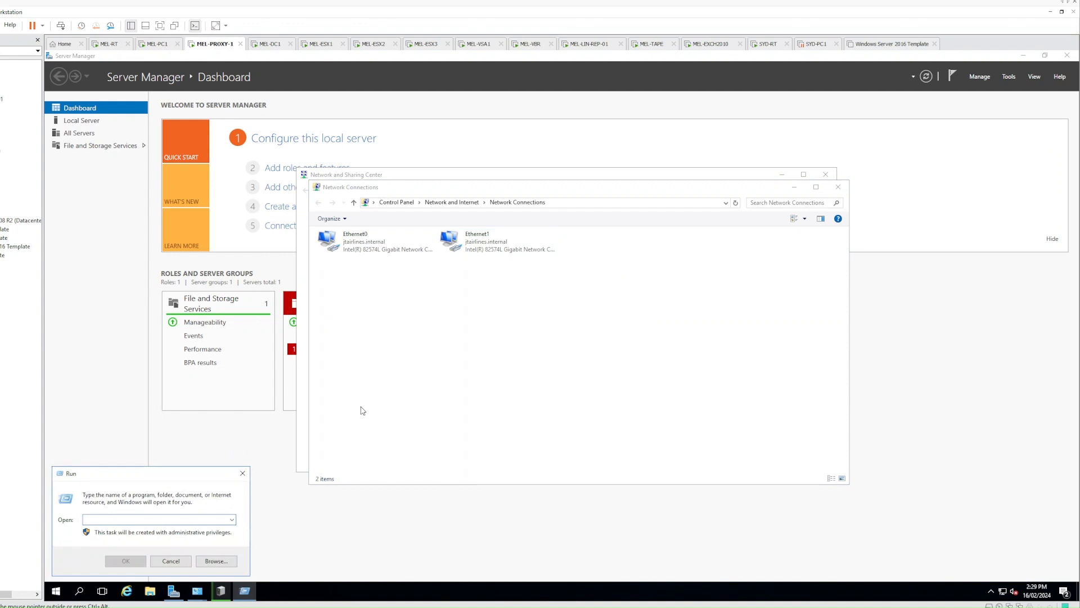
pyautogui.write('cmd')
pyautogui.press('Return')
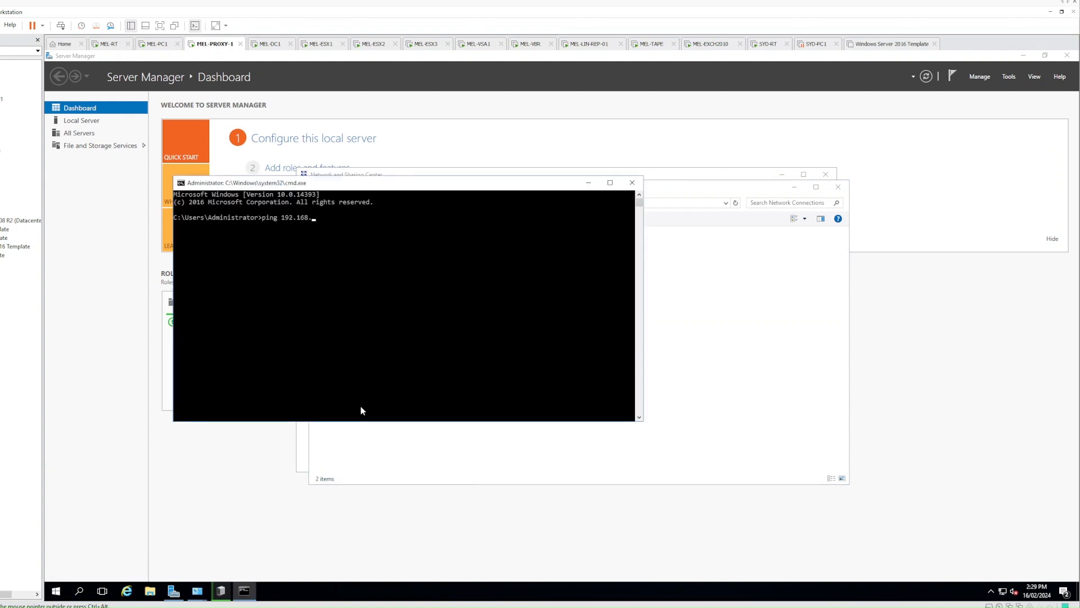
pyautogui.write('ping 192.168.11.50')
pyautogui.press('Return')
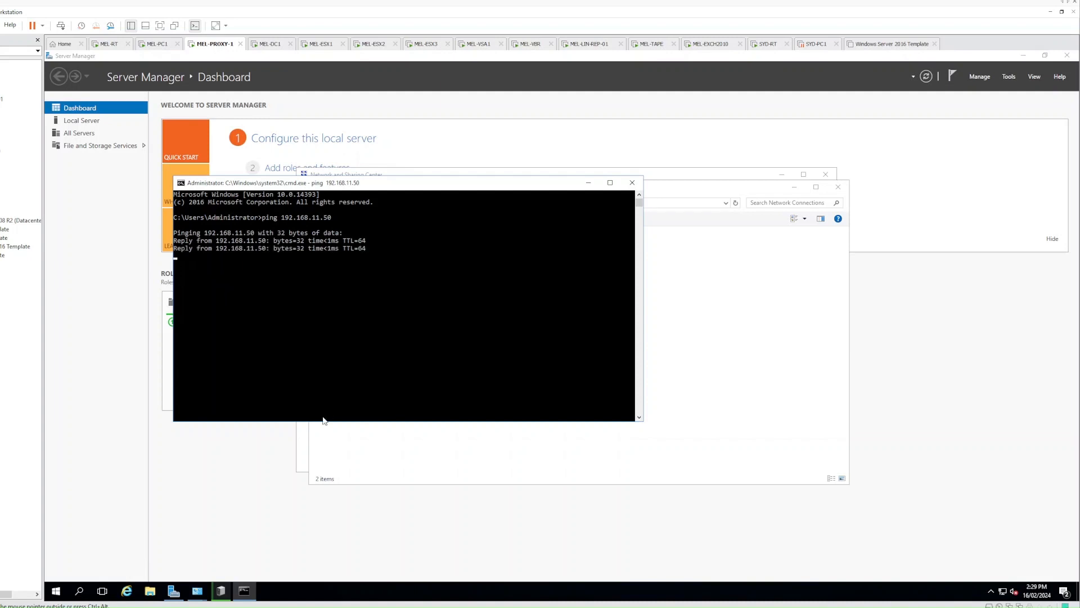
# Move the command prompt and network windows aside and bring up the Start menu
pyautogui.moveTo(373, 189); pyautogui.dragTo(772, 265)
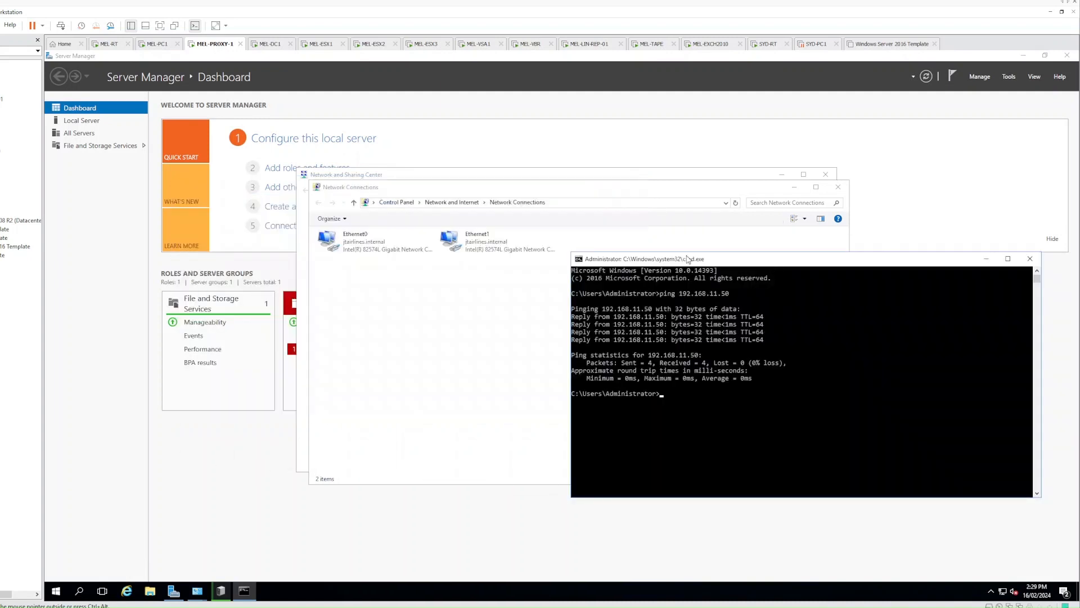
pyautogui.click(494, 248)
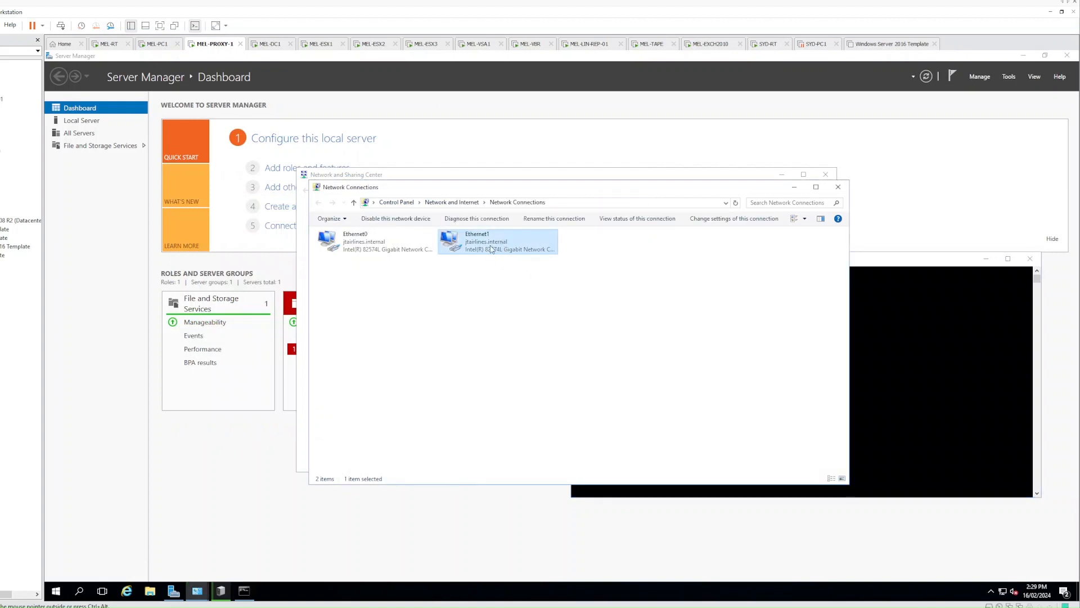
pyautogui.click(489, 266)
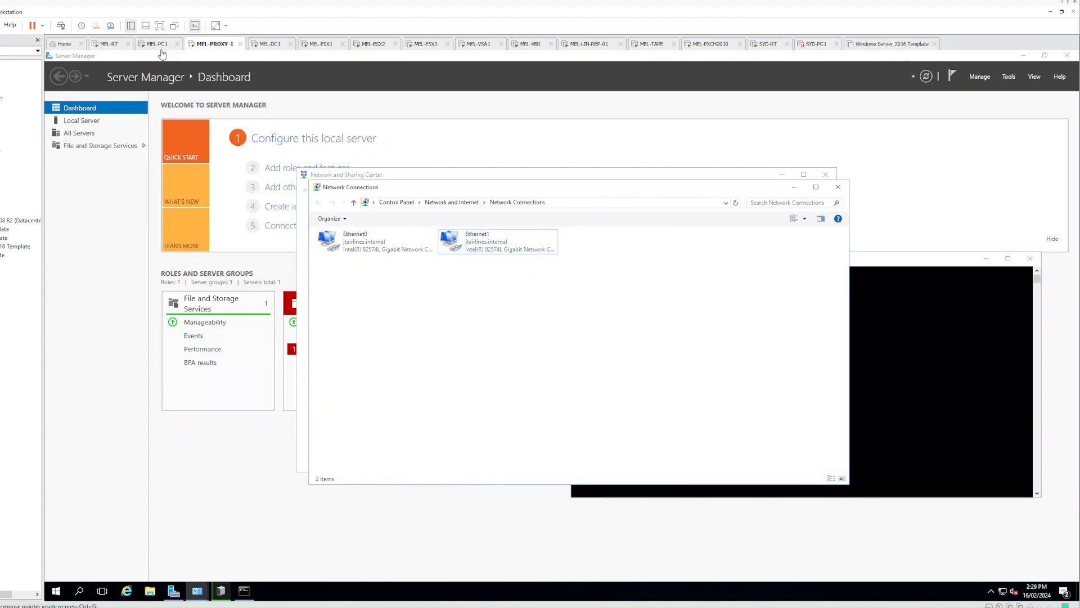
pyautogui.moveTo(626, 190); pyautogui.dragTo(499, 216)
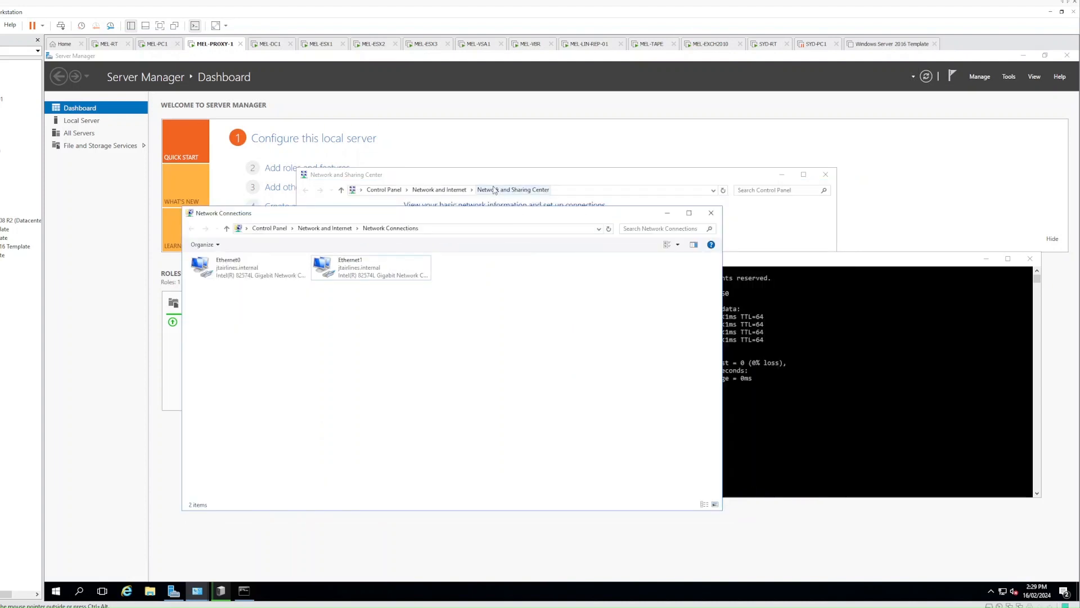
pyautogui.moveTo(494, 174); pyautogui.dragTo(450, 160)
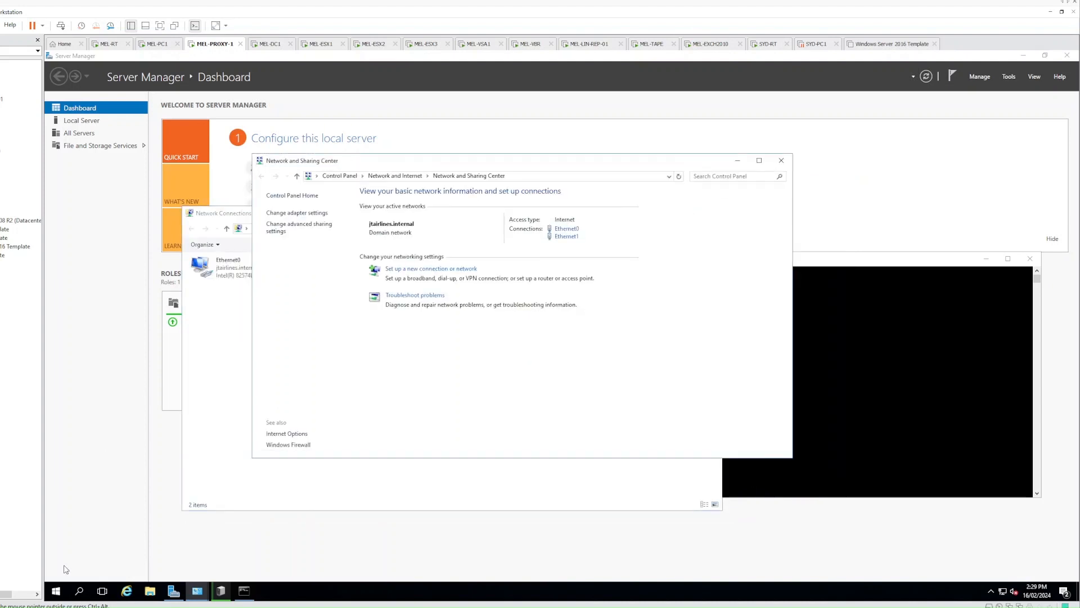
pyautogui.click(56, 591)
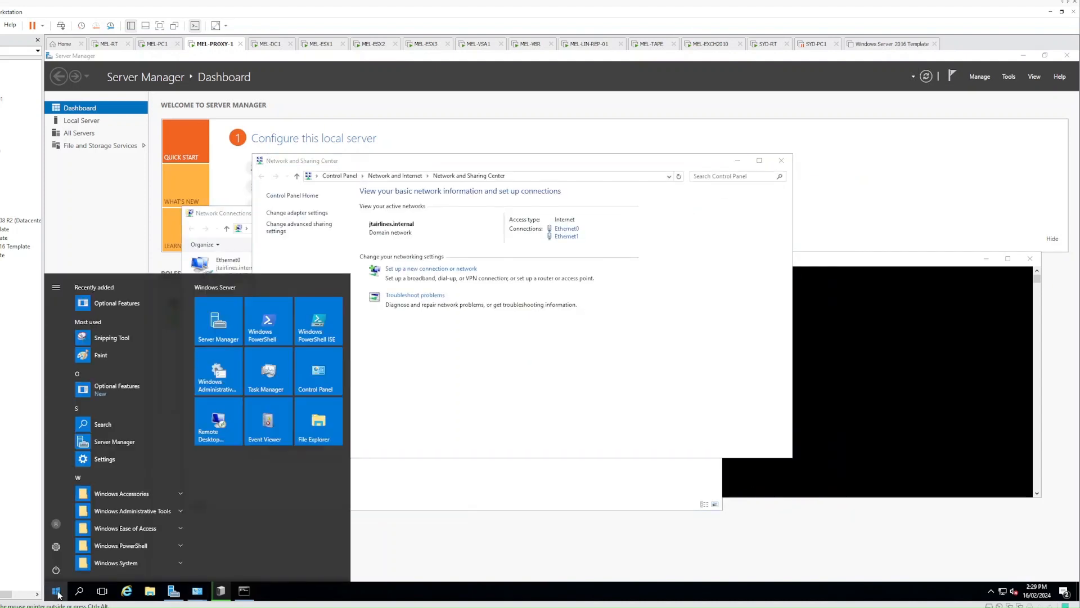
# Launch iSCSI Initiator and start the Microsoft iSCSI service, setting it to start automatically
pyautogui.write('iscsi')
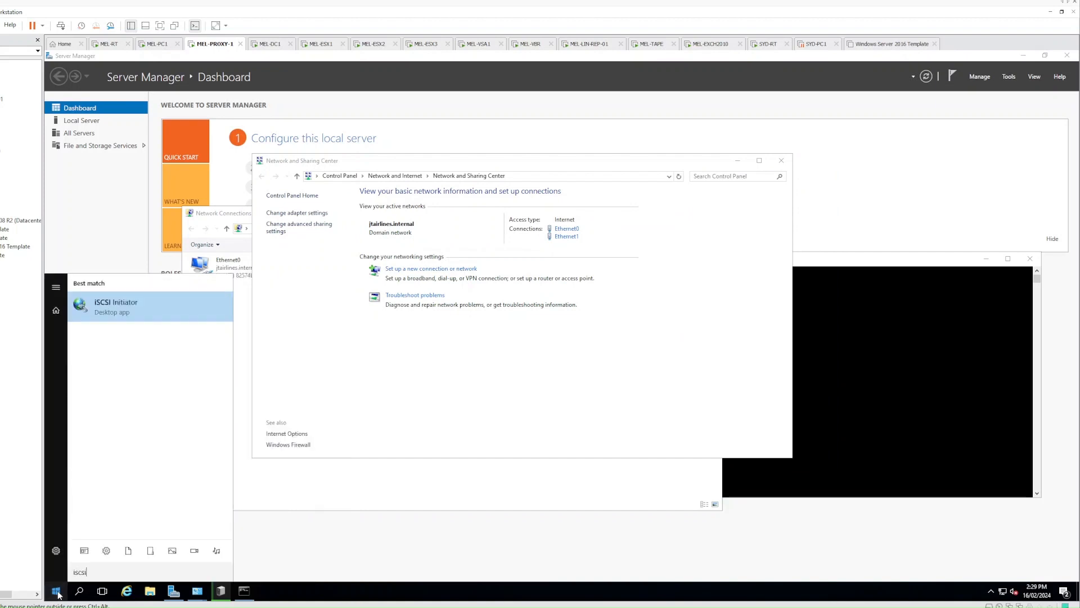
pyautogui.press('Return')
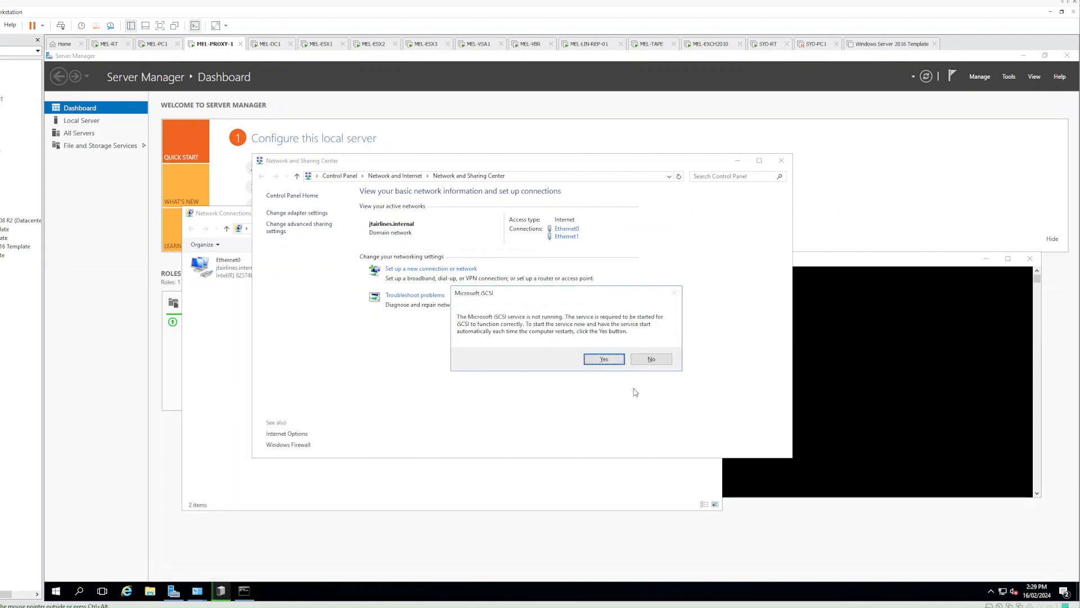
pyautogui.click(604, 359)
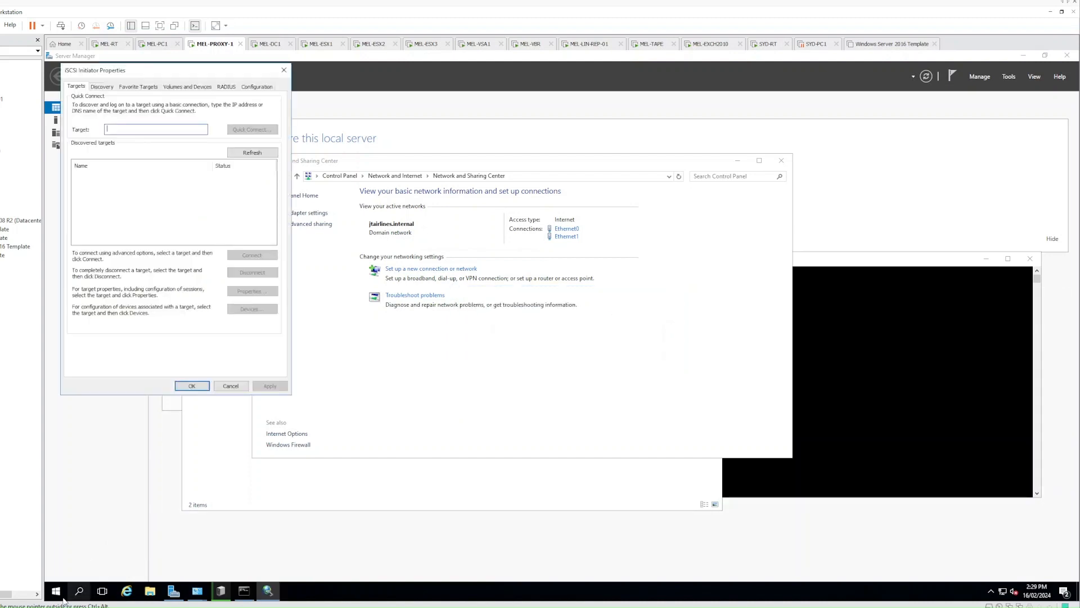
pyautogui.click(231, 386)
pyautogui.click(56, 590)
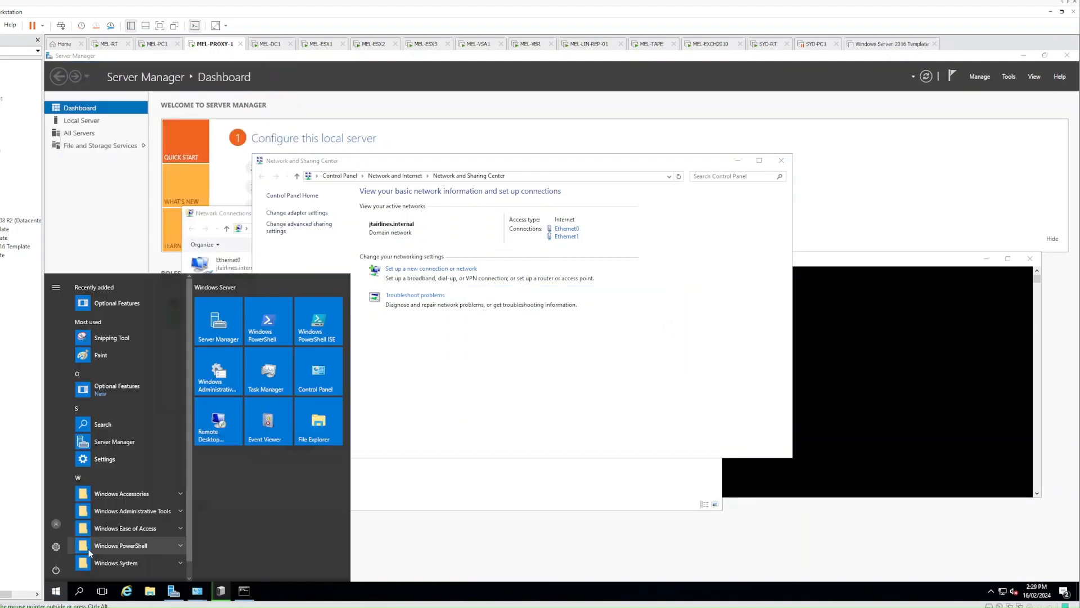
pyautogui.write('iscsi')
pyautogui.press('Return')
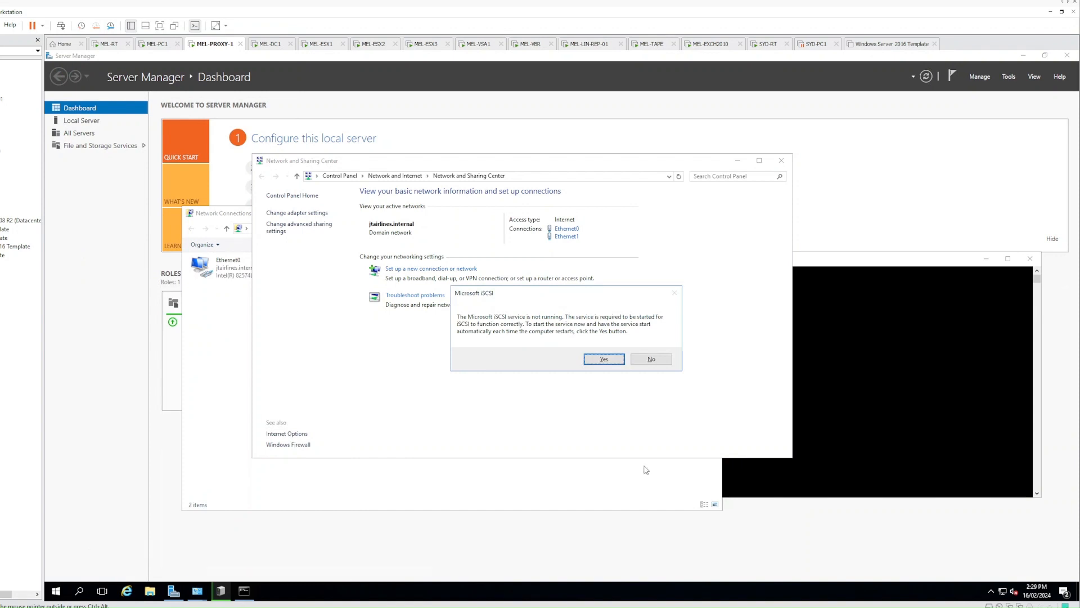
pyautogui.click(602, 362)
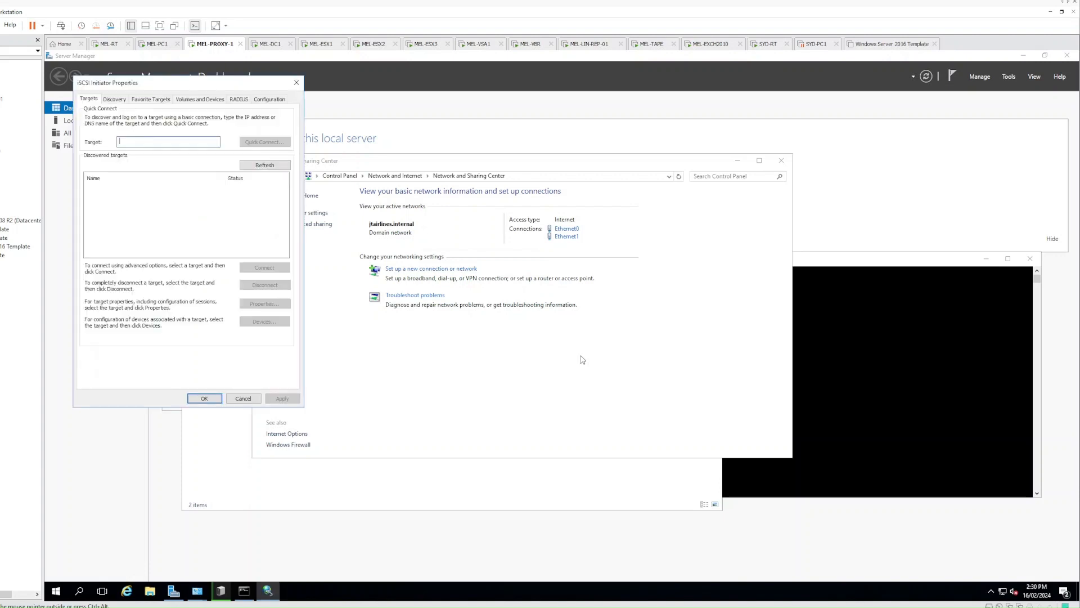
# Copy initiator name iqn.1991-05.com.microsoft:mel-proxy-1.jtairlines.internal from Configuration, then switch to MEL-PC1
pyautogui.moveTo(189, 84); pyautogui.dragTo(226, 108)
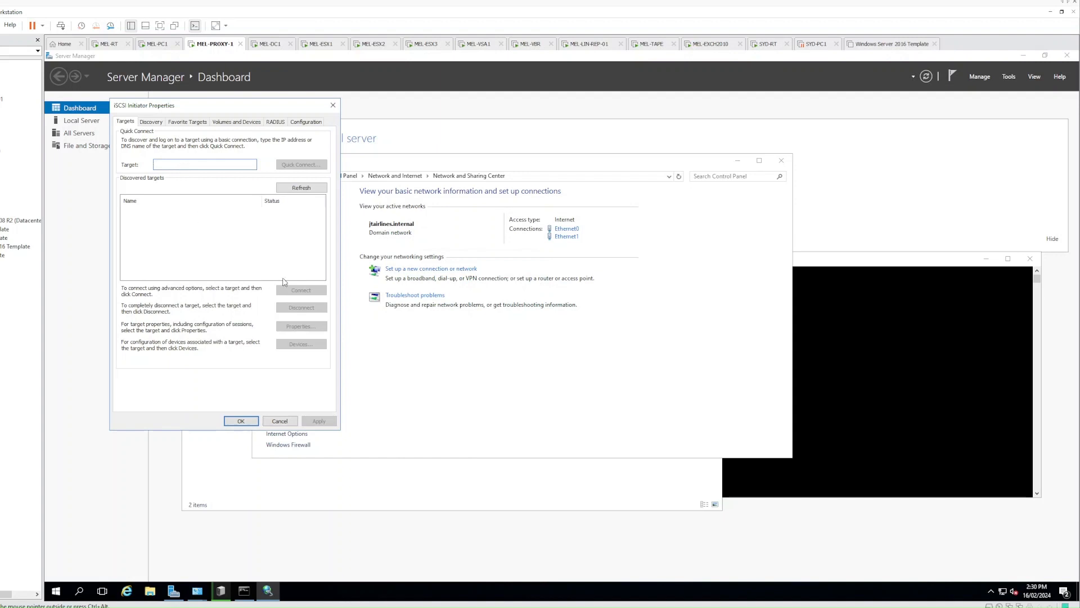
pyautogui.moveTo(197, 111); pyautogui.dragTo(348, 184)
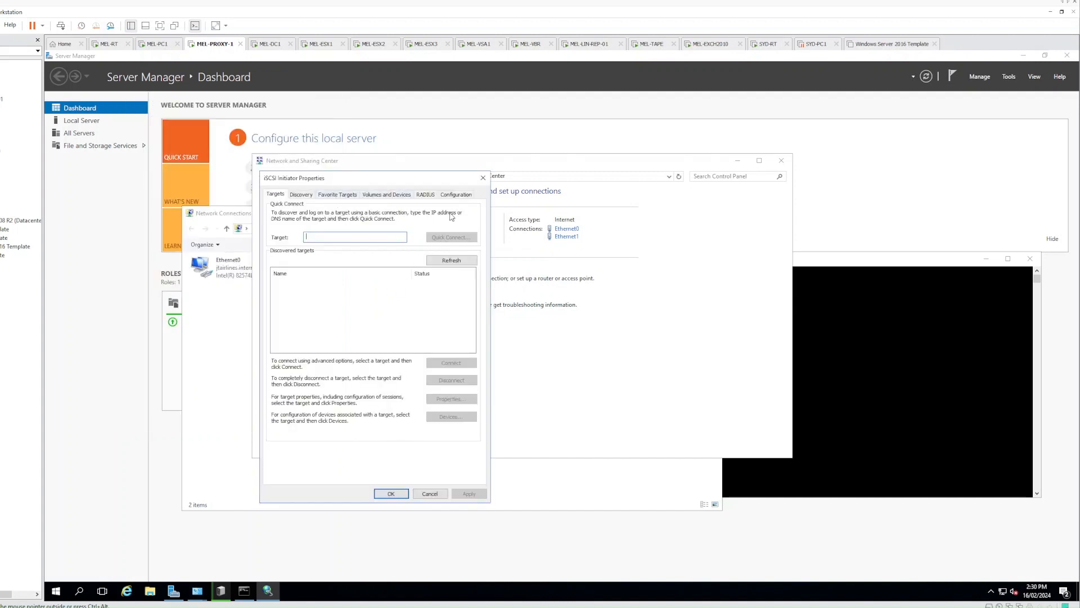
pyautogui.click(457, 195)
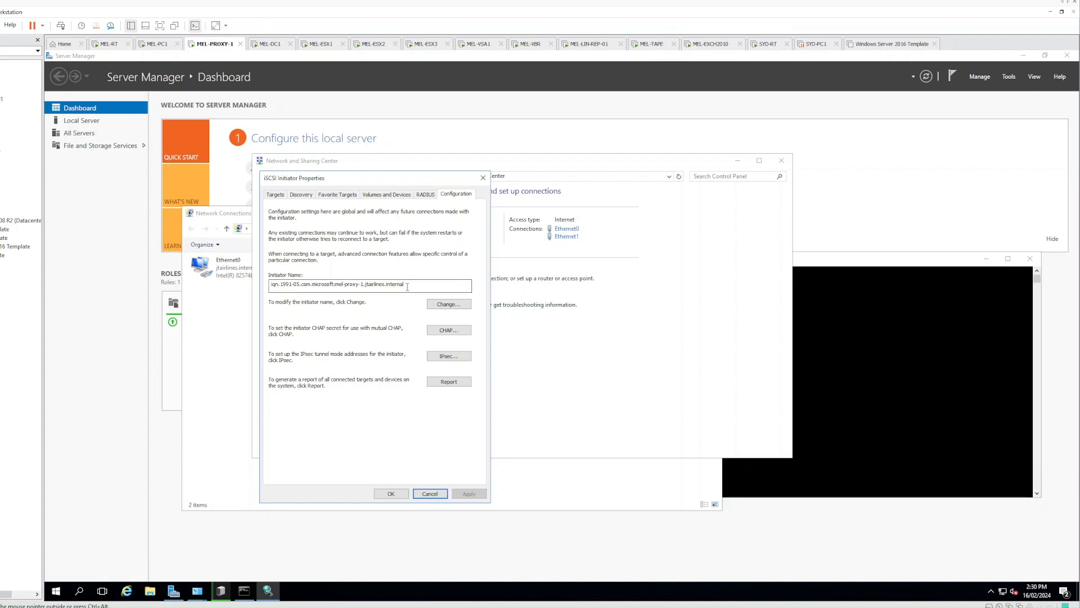
pyautogui.moveTo(410, 284); pyautogui.dragTo(261, 280)
pyautogui.hotkey('ctrl', 'c')
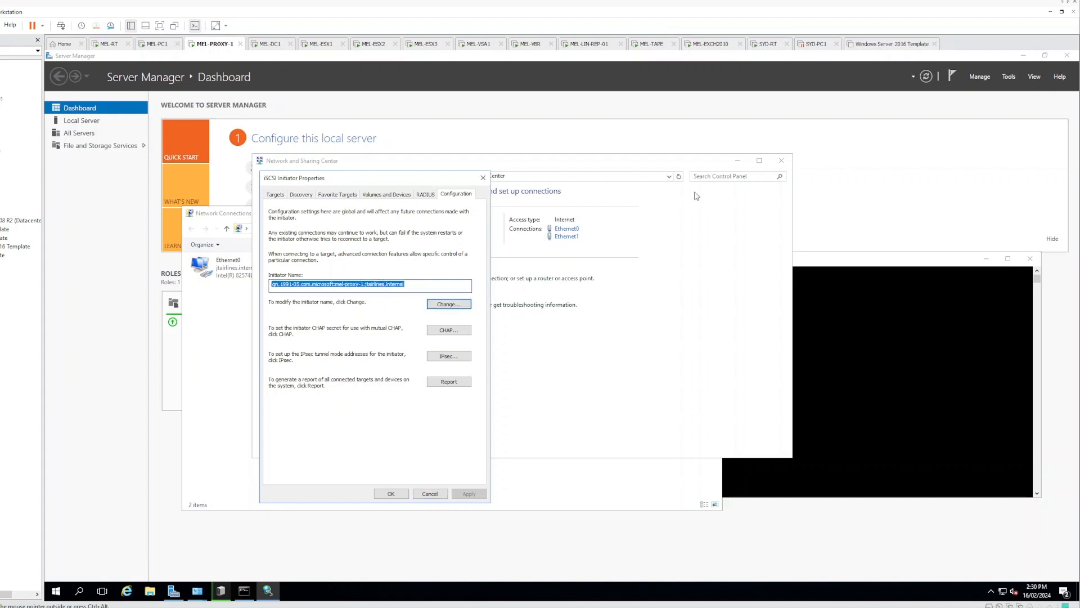
pyautogui.click(158, 45)
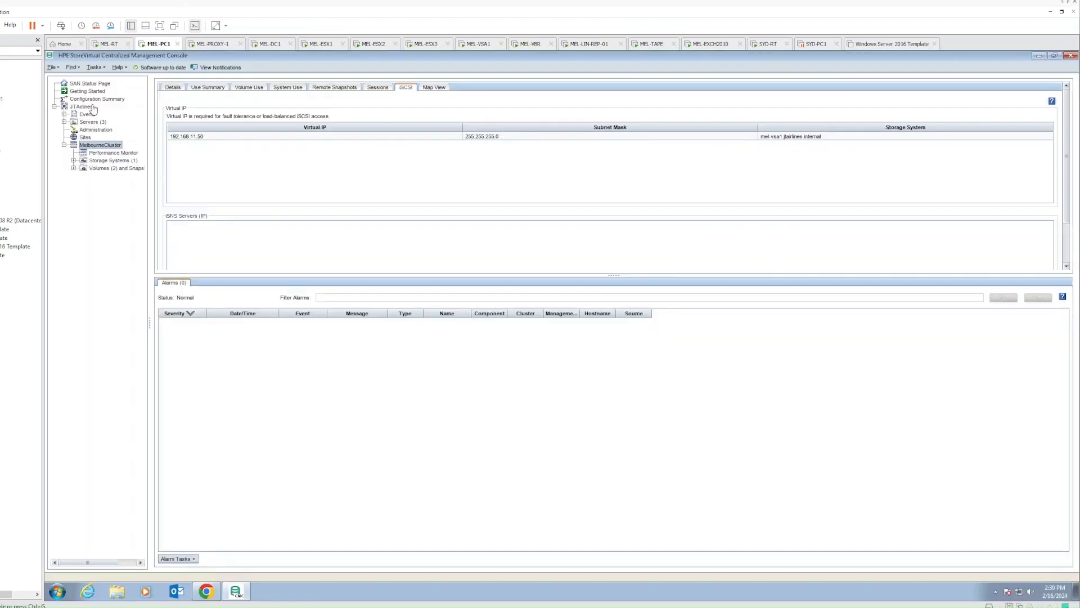
# Review the volumes and snapshots assigned to MEL-ESX1, MEL-ESX2 and MEL-ESX3
pyautogui.click(82, 123)
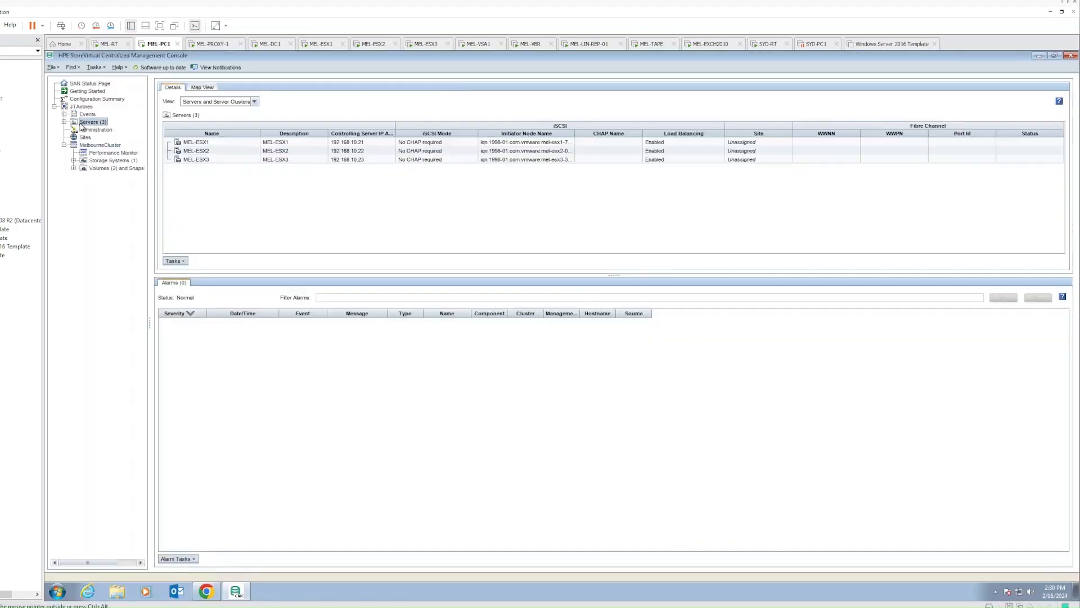
pyautogui.click(64, 122)
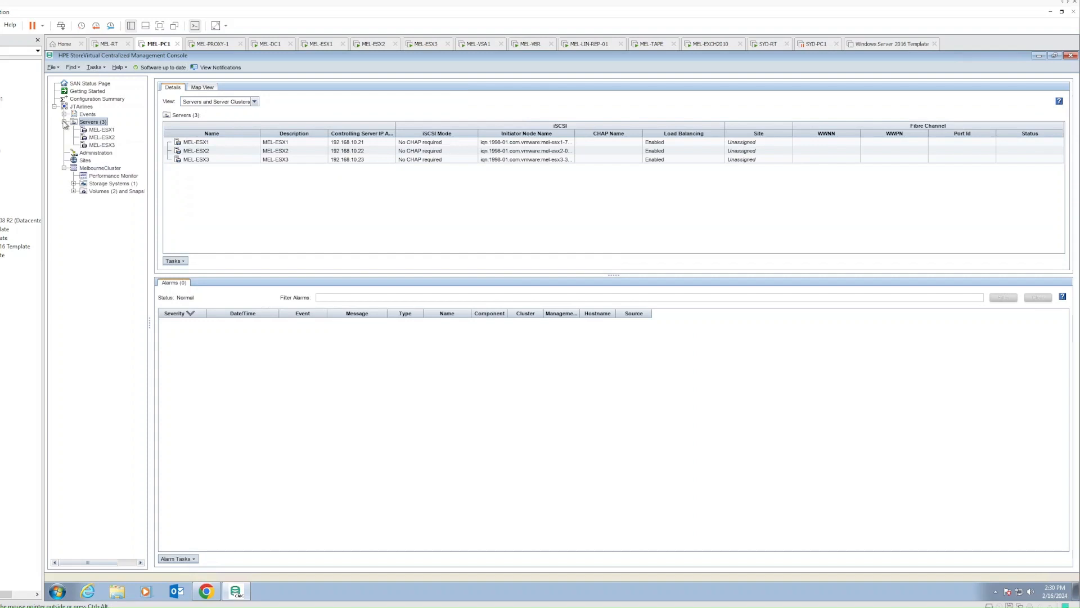
pyautogui.click(106, 132)
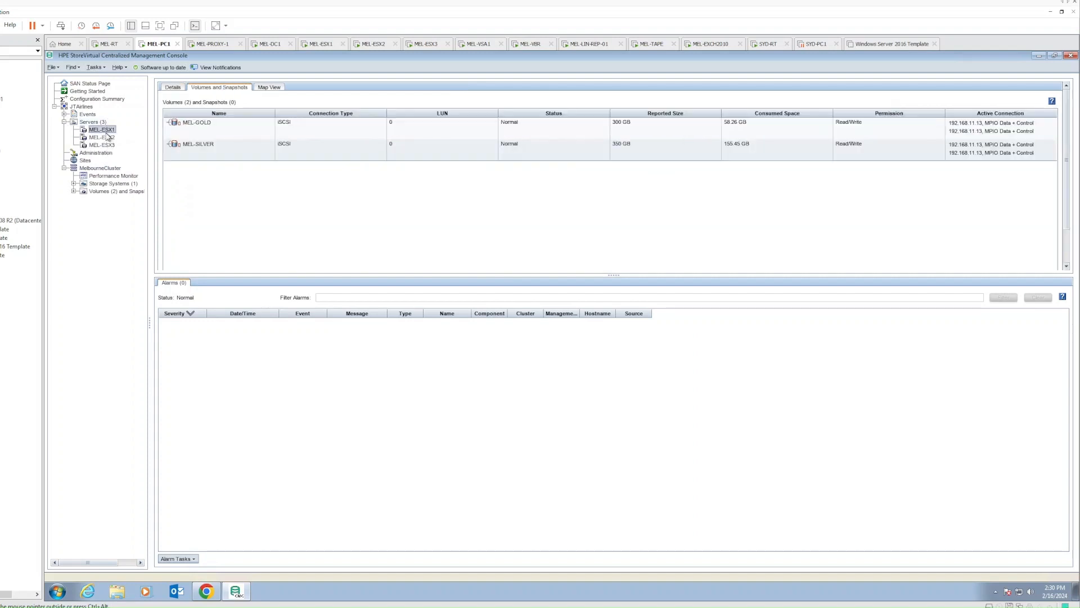
pyautogui.click(107, 137)
pyautogui.click(107, 145)
# Show the MEL-SILVER volume details under mel-vsa1's Volumes
pyautogui.click(74, 184)
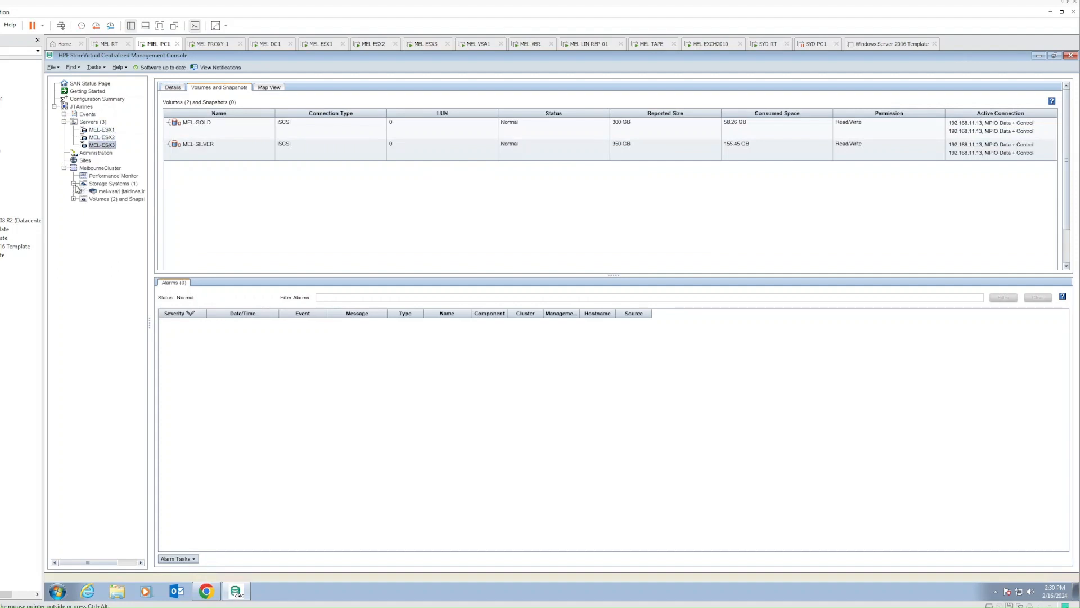
pyautogui.click(73, 199)
pyautogui.click(124, 215)
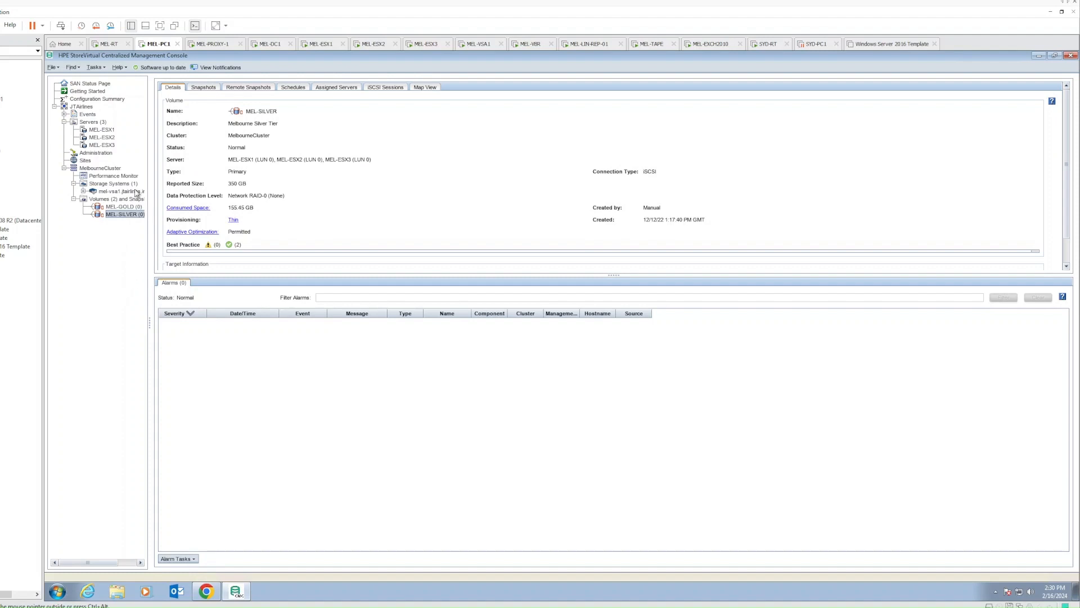
# Create iSCSI server MEL-PROXY-1 at 192.168.10.19 with the proxy's pasted initiator name
pyautogui.click(97, 123)
pyautogui.rightClick(97, 123)
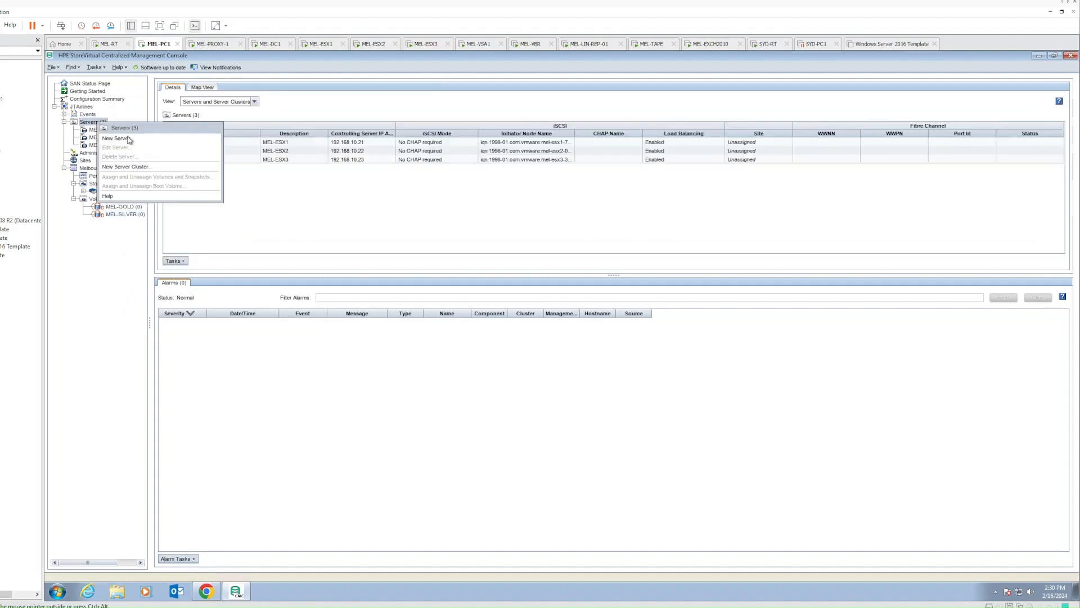
pyautogui.click(116, 139)
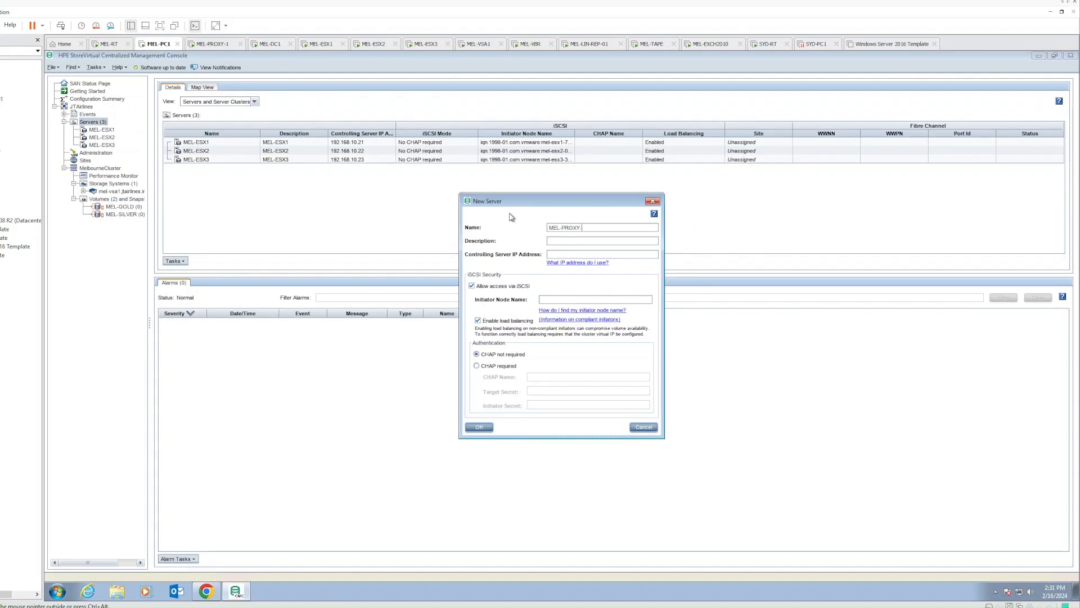
pyautogui.write('MEL-PROXY-1')
pyautogui.hotkey('ctrl', 'v')
pyautogui.press('Home')
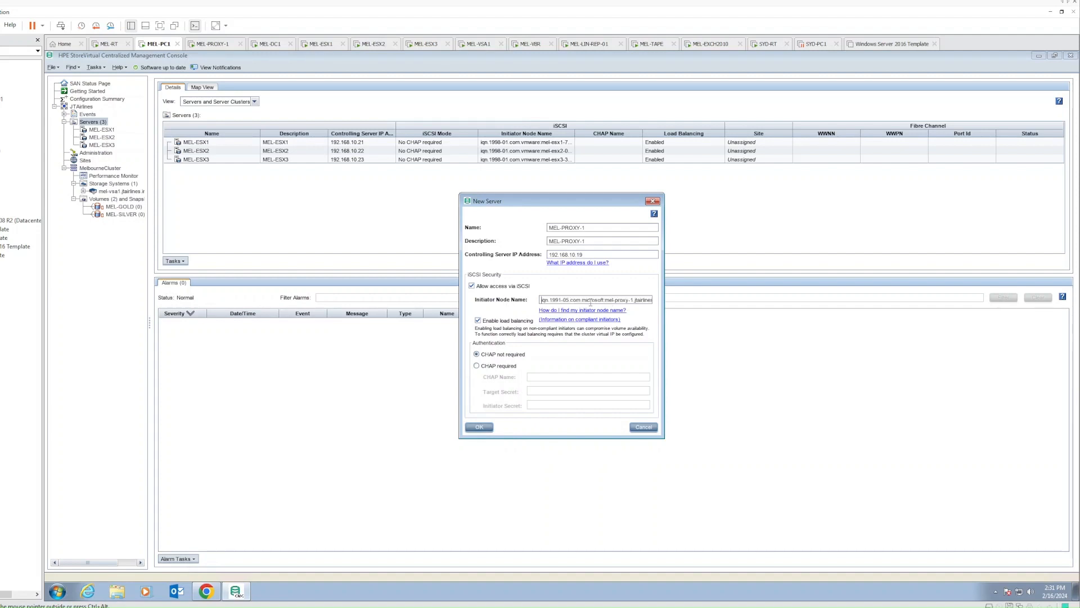
pyautogui.click(479, 428)
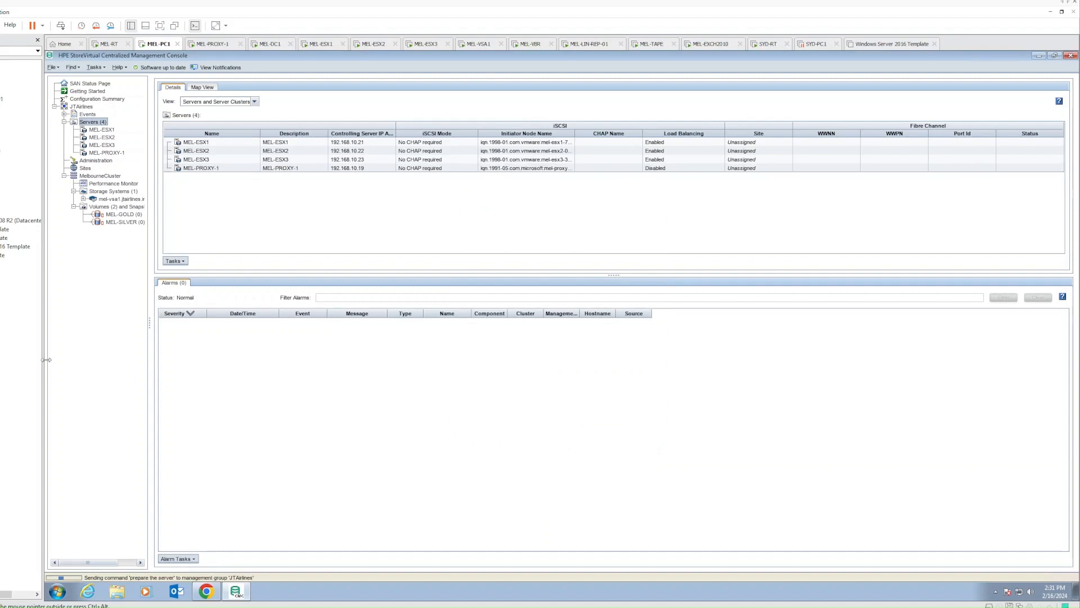
pyautogui.click(106, 152)
# Assign MEL-GOLD and MEL-SILVER to MEL-PROXY-1 and accept the shared-volume warning
pyautogui.rightClick(102, 154)
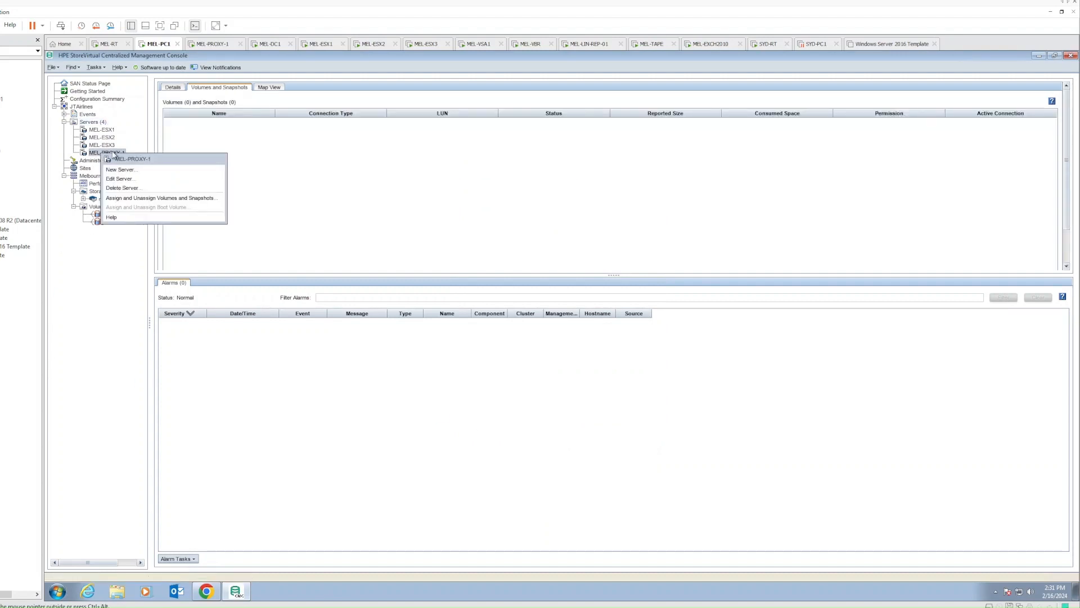
pyautogui.click(149, 200)
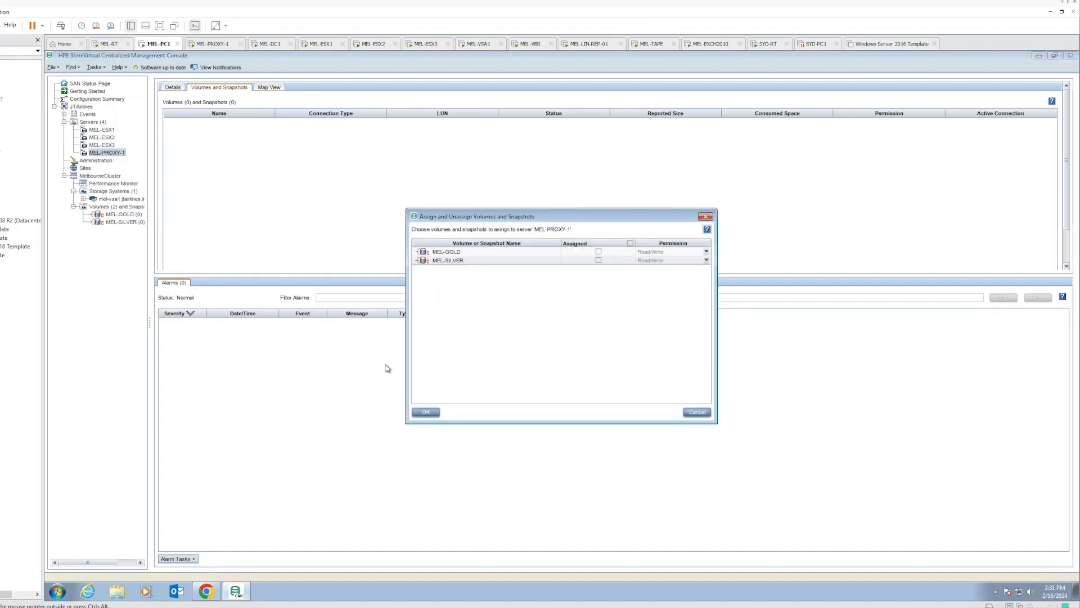
pyautogui.click(464, 252)
pyautogui.click(470, 262)
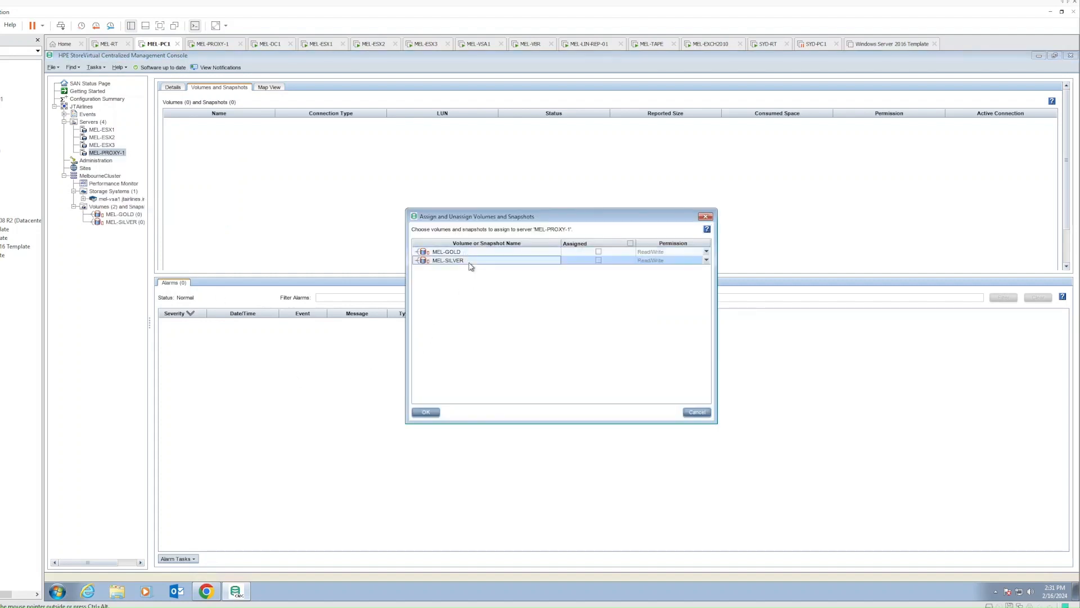
pyautogui.click(469, 252)
pyautogui.click(475, 261)
pyautogui.click(488, 254)
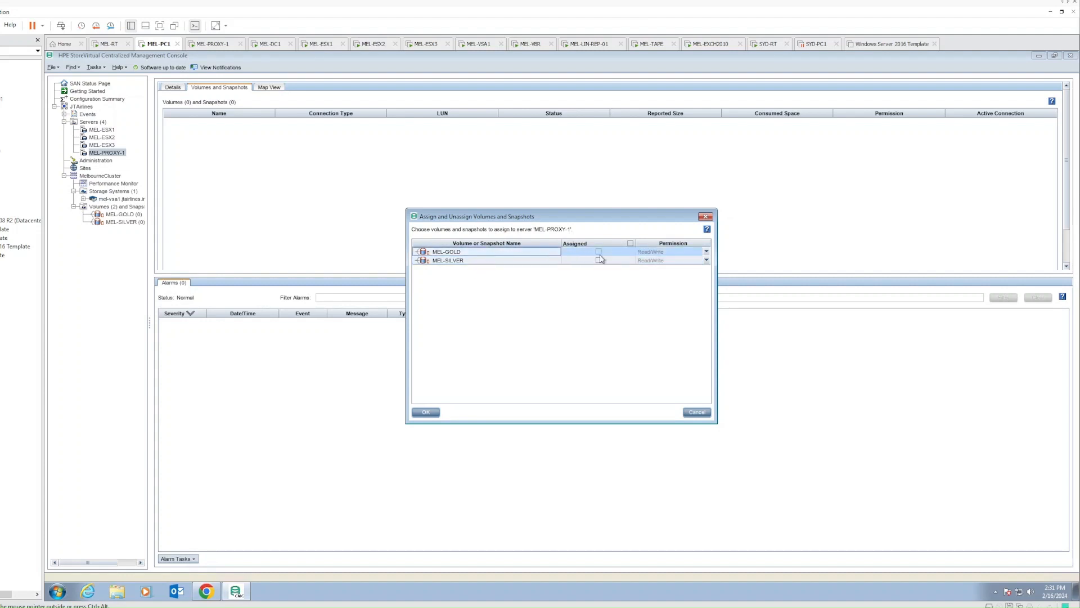
pyautogui.click(630, 243)
pyautogui.click(428, 414)
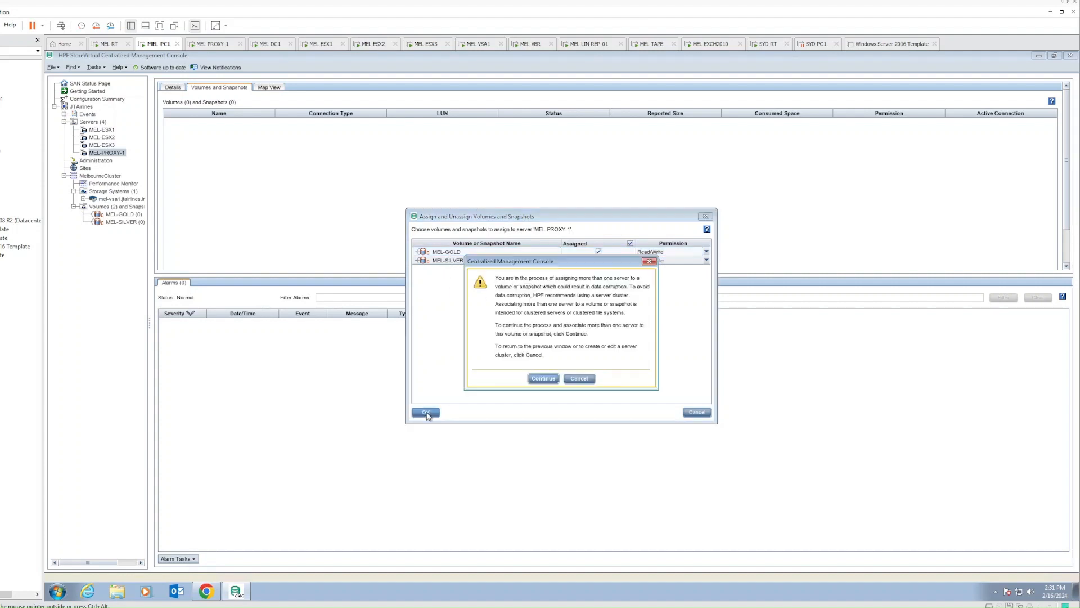
pyautogui.click(543, 378)
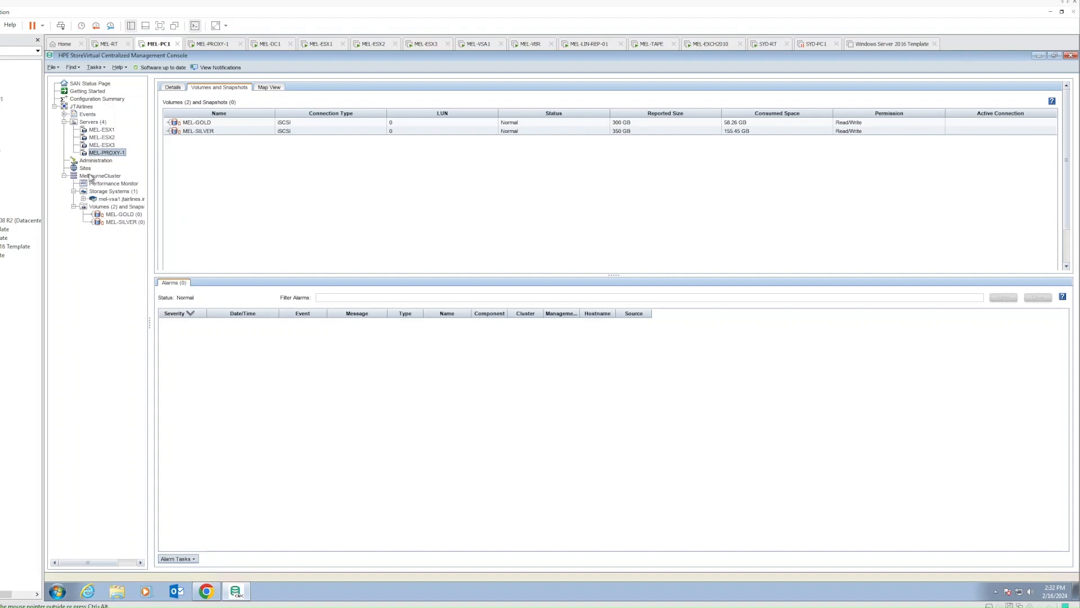
# On MEL-PROXY-1, enter target 192.168.11.50 on the iSCSI Targets page, then go to MEL-PC1
pyautogui.click(219, 46)
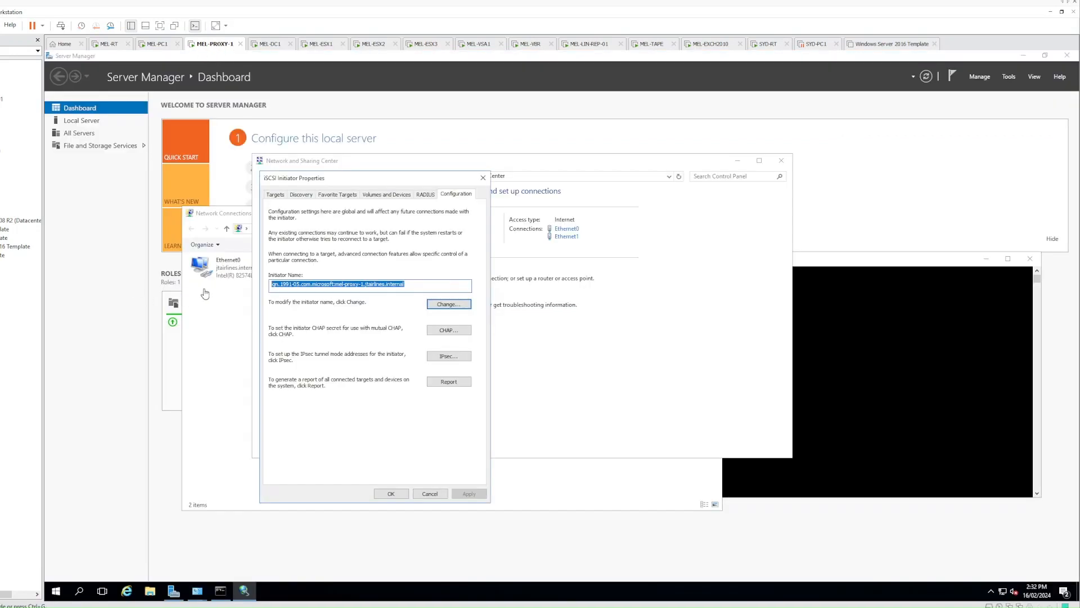
pyautogui.click(275, 195)
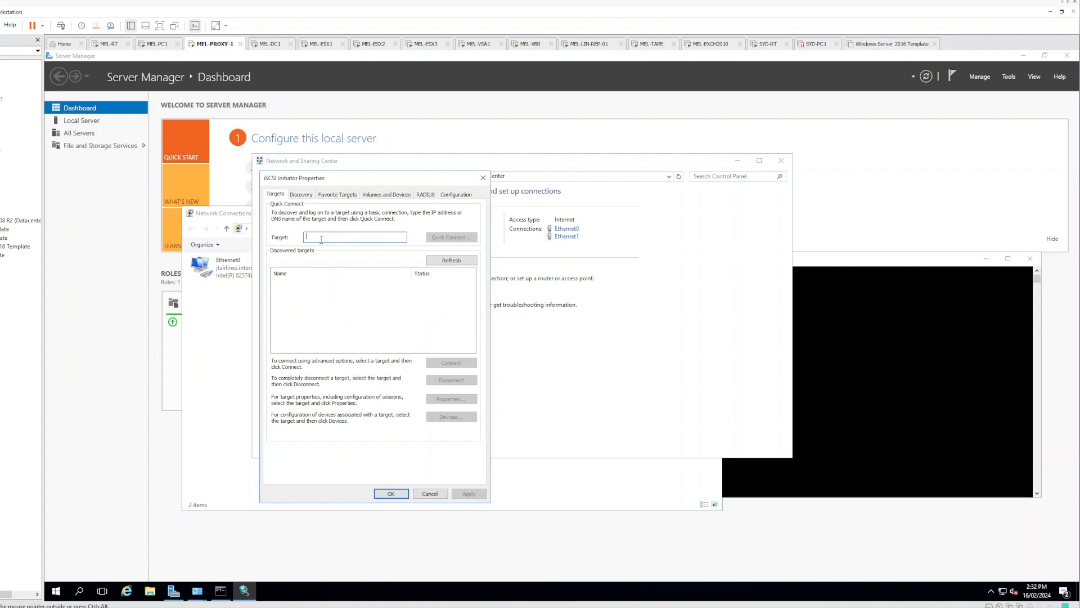
pyautogui.write('192.168.11.50')
pyautogui.click(158, 44)
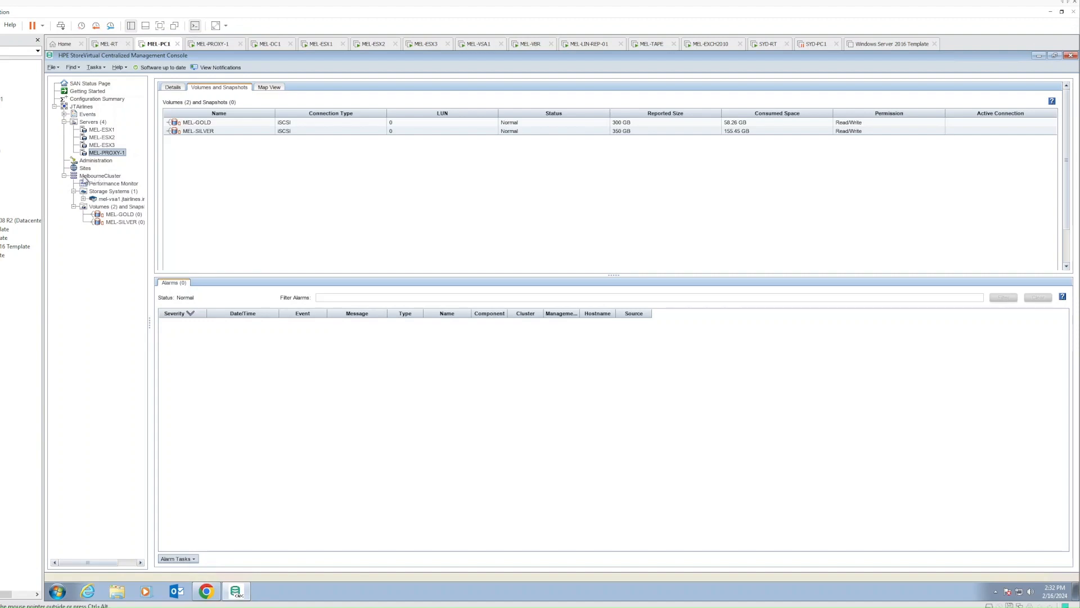
# Confirm MelbourneCluster's virtual IP 192.168.11.50 and the MEL-SILVER and MEL-GOLD volumes, then return to MEL-PROXY-1
pyautogui.click(107, 177)
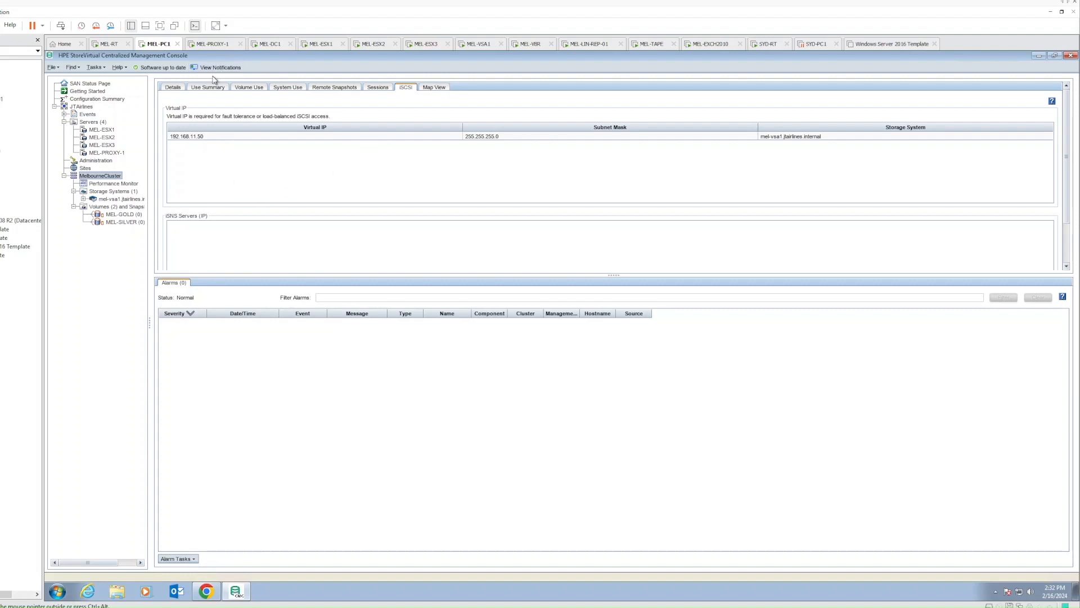
pyautogui.click(121, 222)
pyautogui.click(119, 215)
pyautogui.click(121, 222)
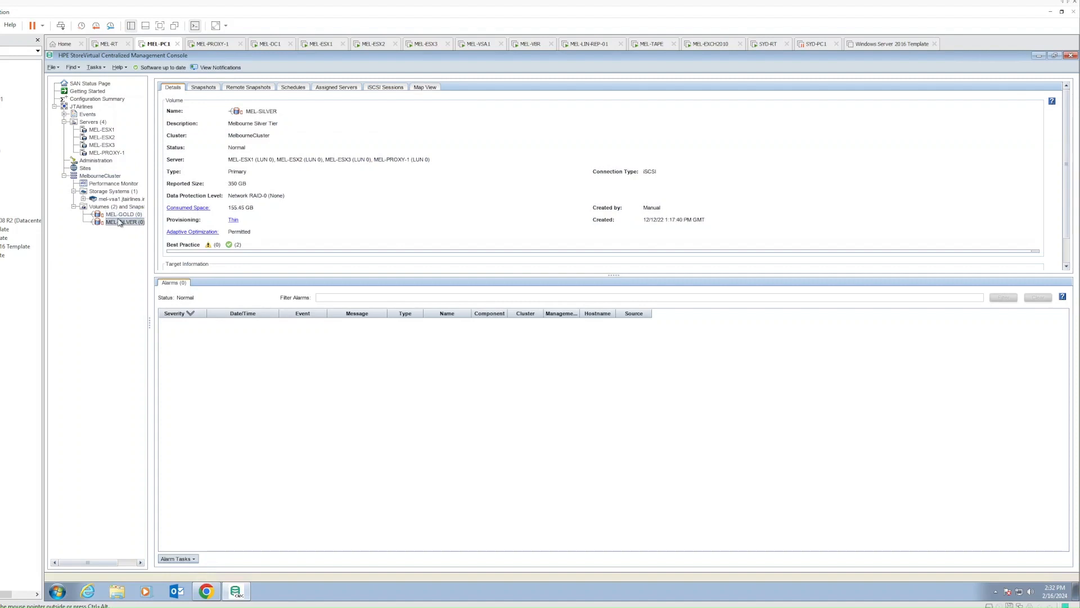
pyautogui.click(120, 215)
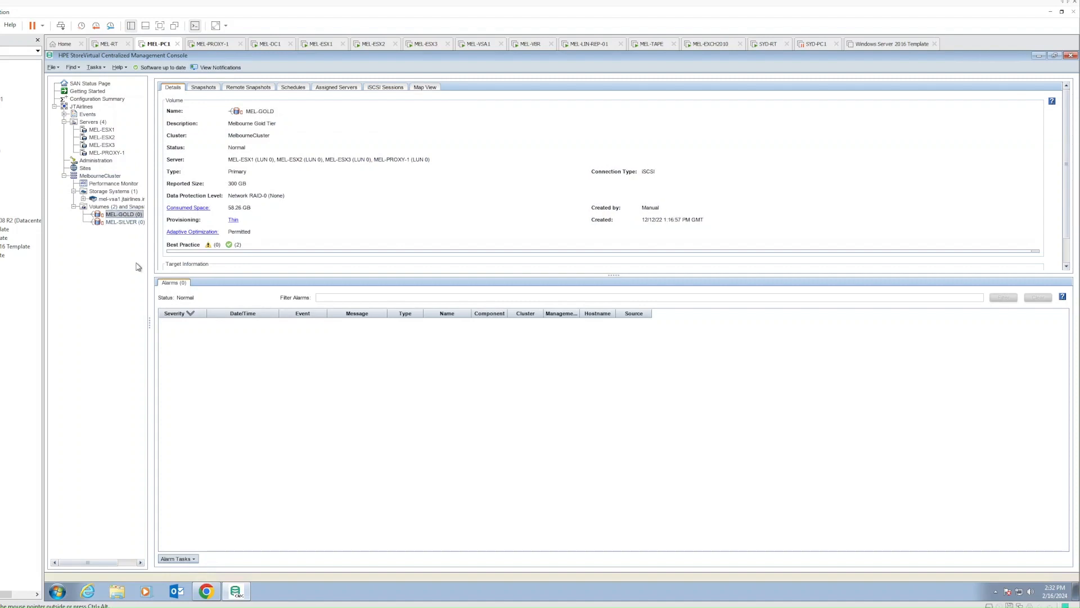
pyautogui.click(212, 44)
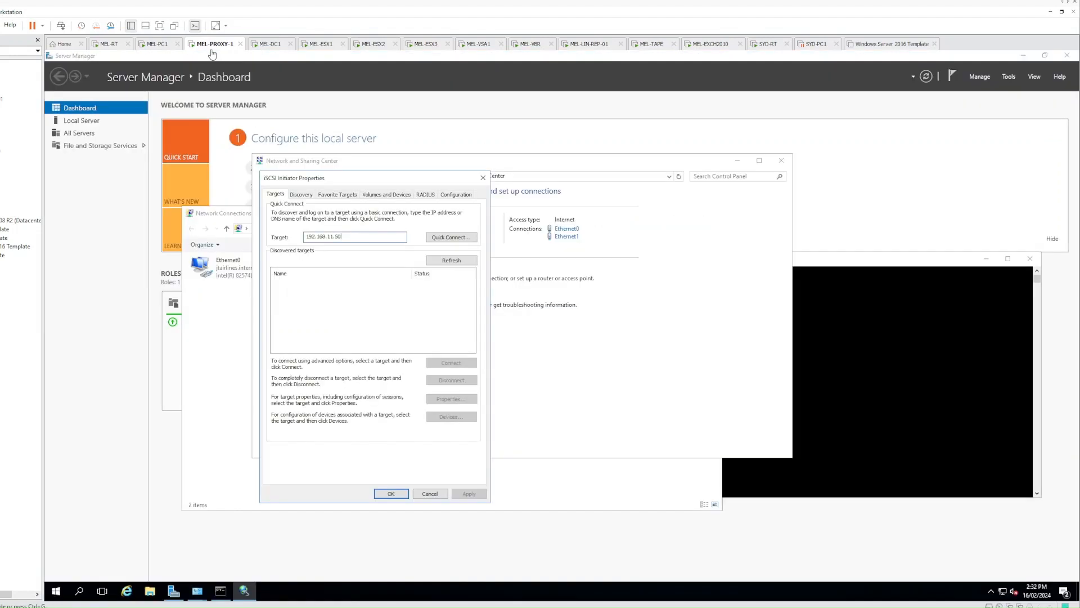
# Quick-connect to 192.168.11.50, log in to the mel-gold and mel-silver targets, and close the windows
pyautogui.click(452, 237)
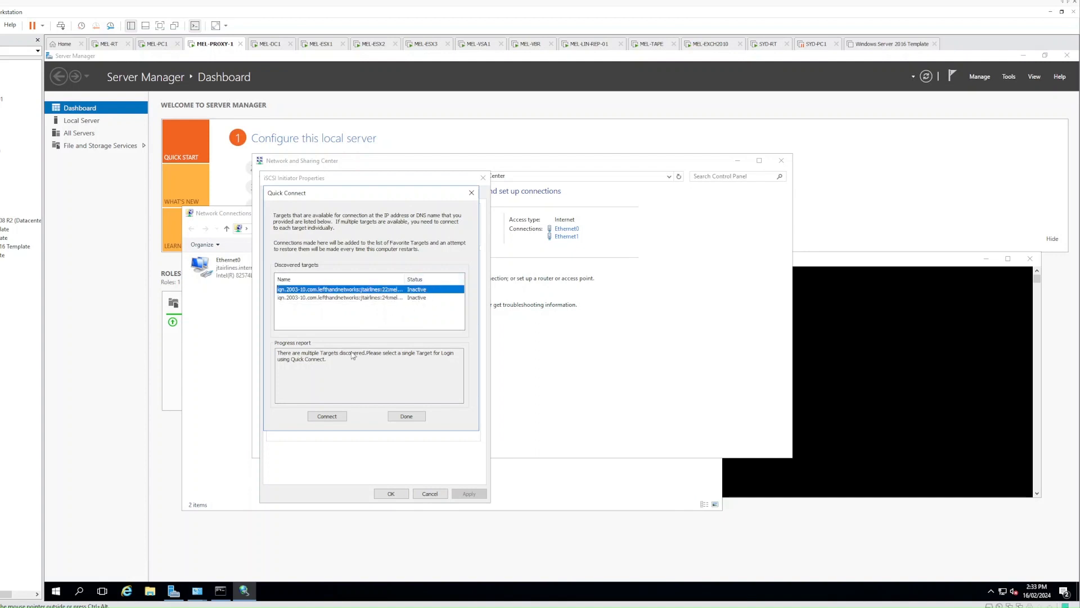
pyautogui.click(327, 416)
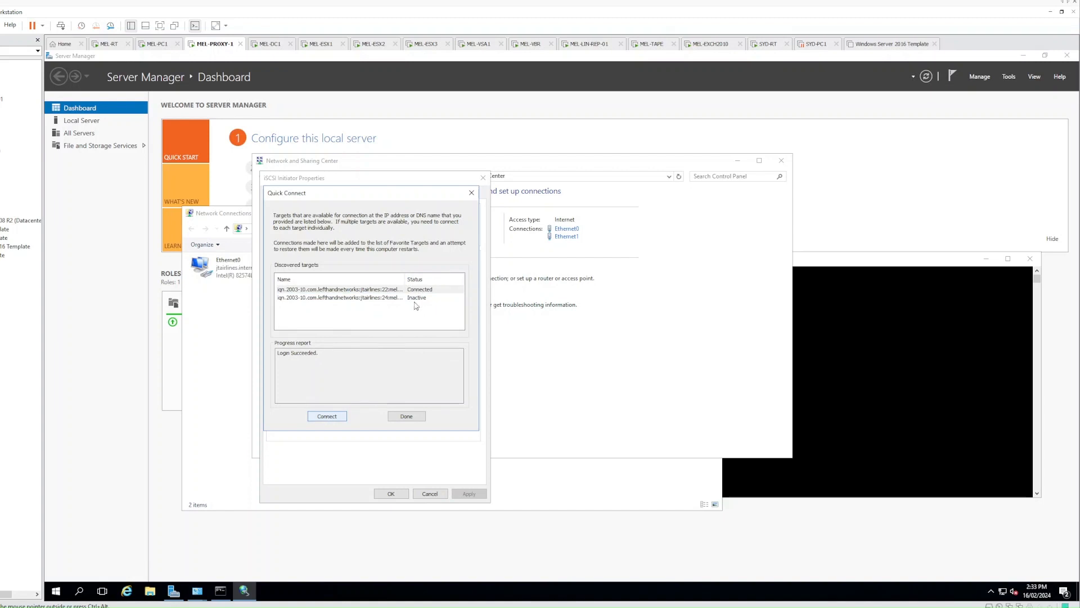
pyautogui.click(388, 298)
pyautogui.click(340, 419)
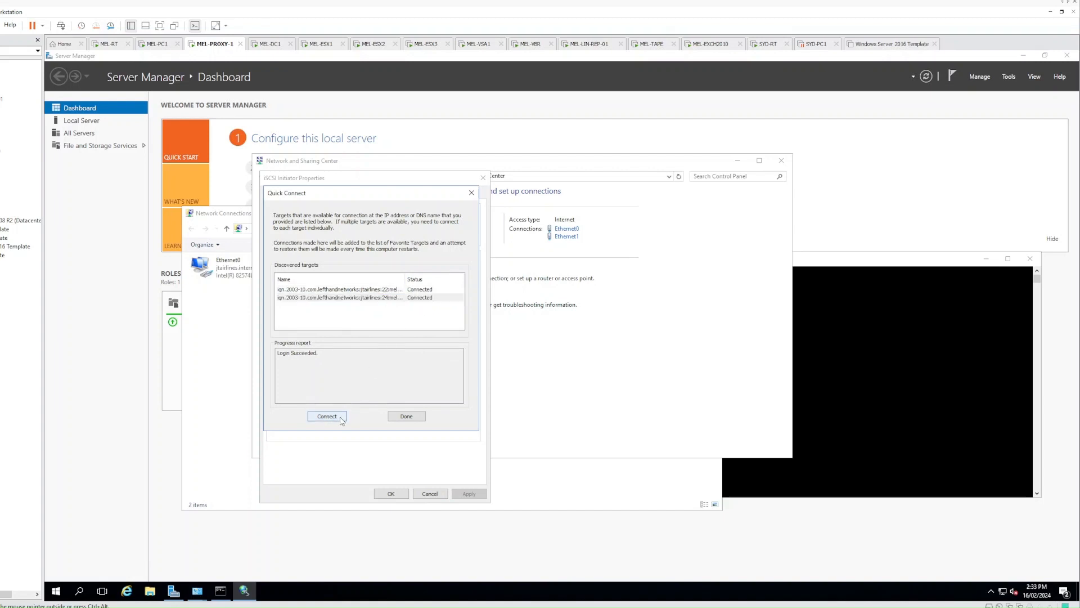
pyautogui.click(403, 419)
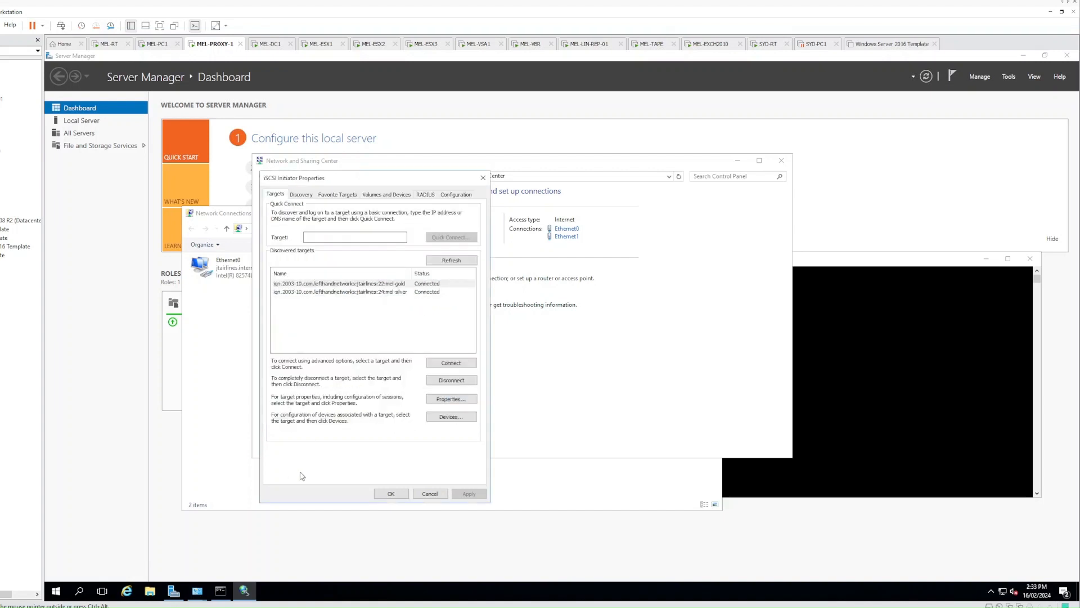
pyautogui.click(398, 495)
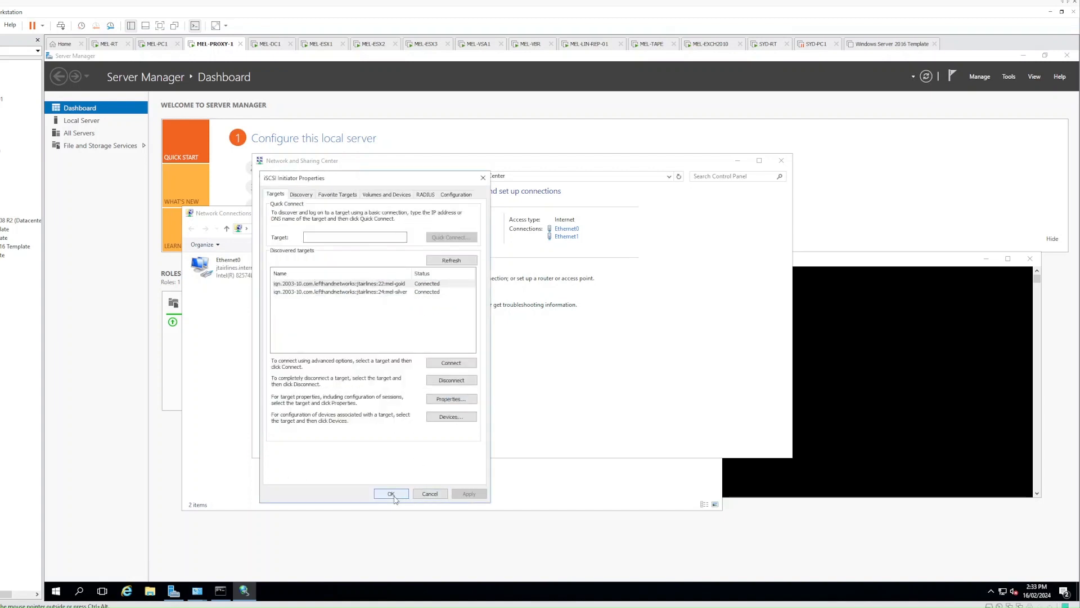
pyautogui.click(781, 161)
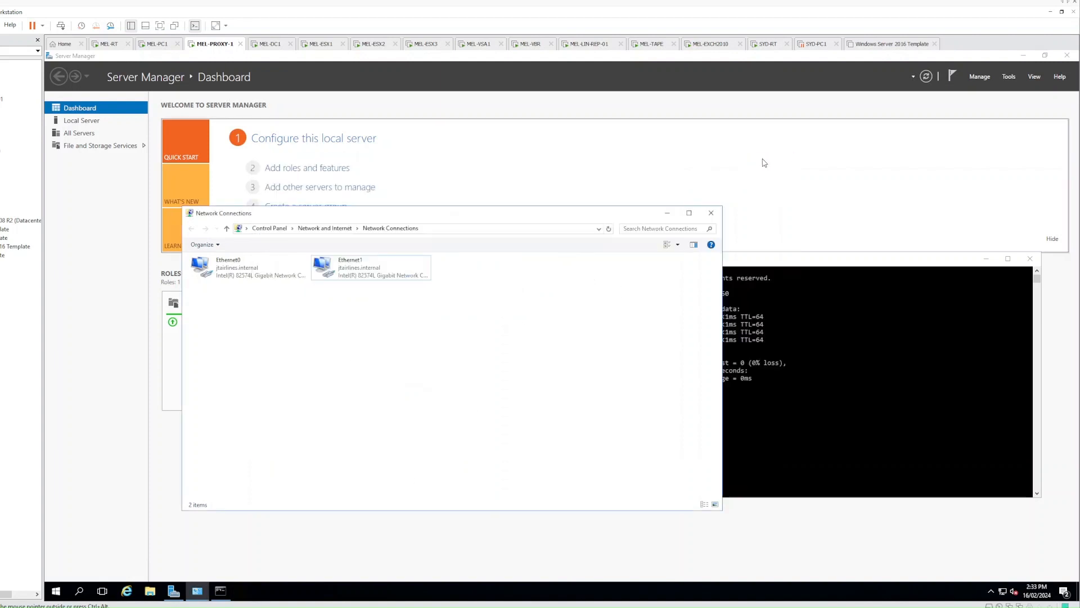
pyautogui.rightClick(54, 598)
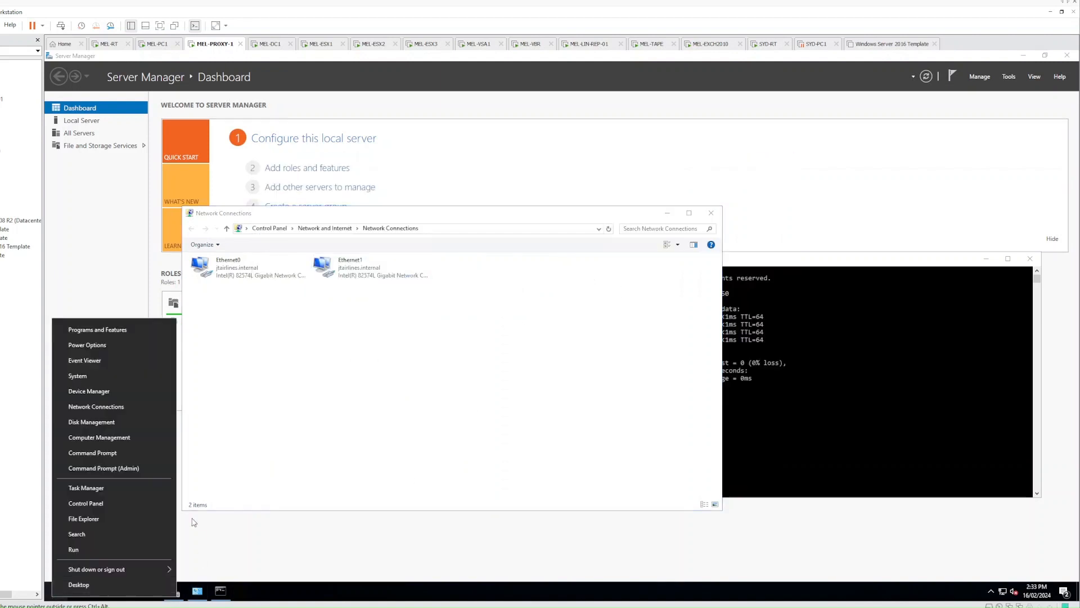
pyautogui.click(112, 419)
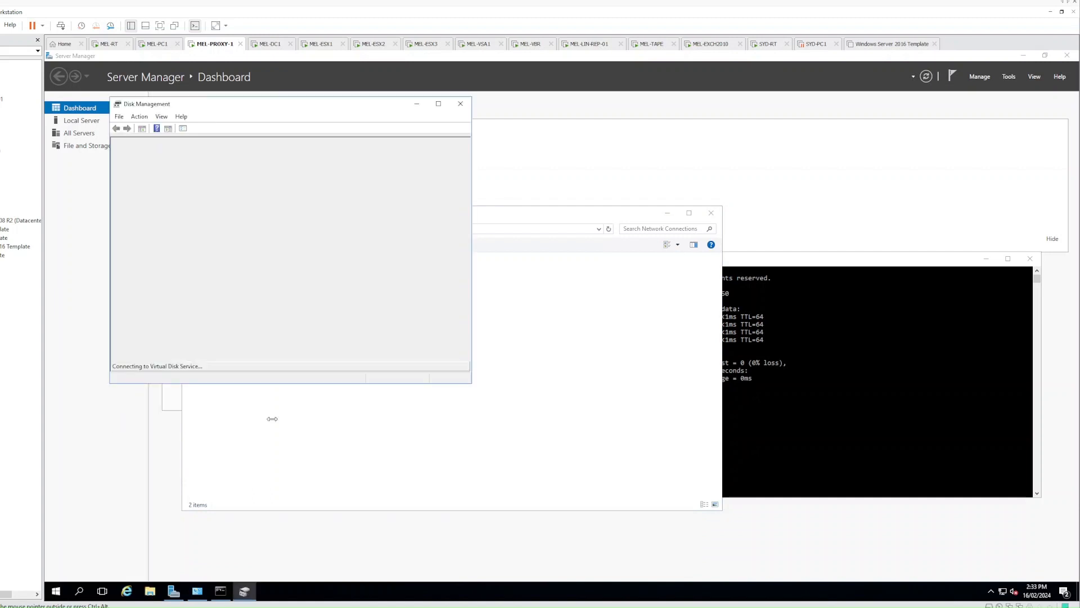
pyautogui.moveTo(471, 382); pyautogui.dragTo(638, 482)
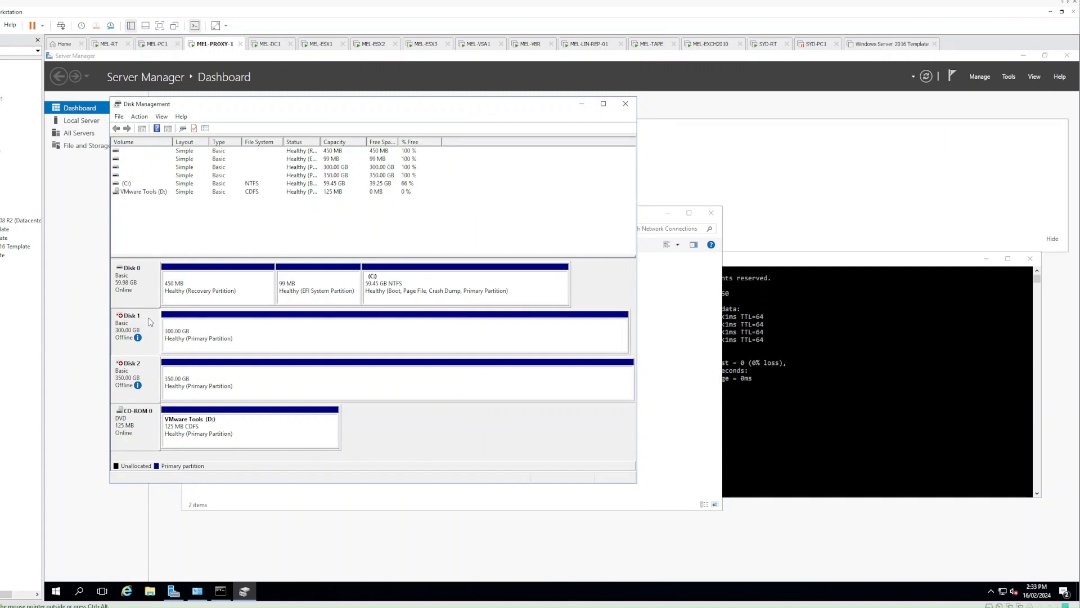
pyautogui.moveTo(151, 334)
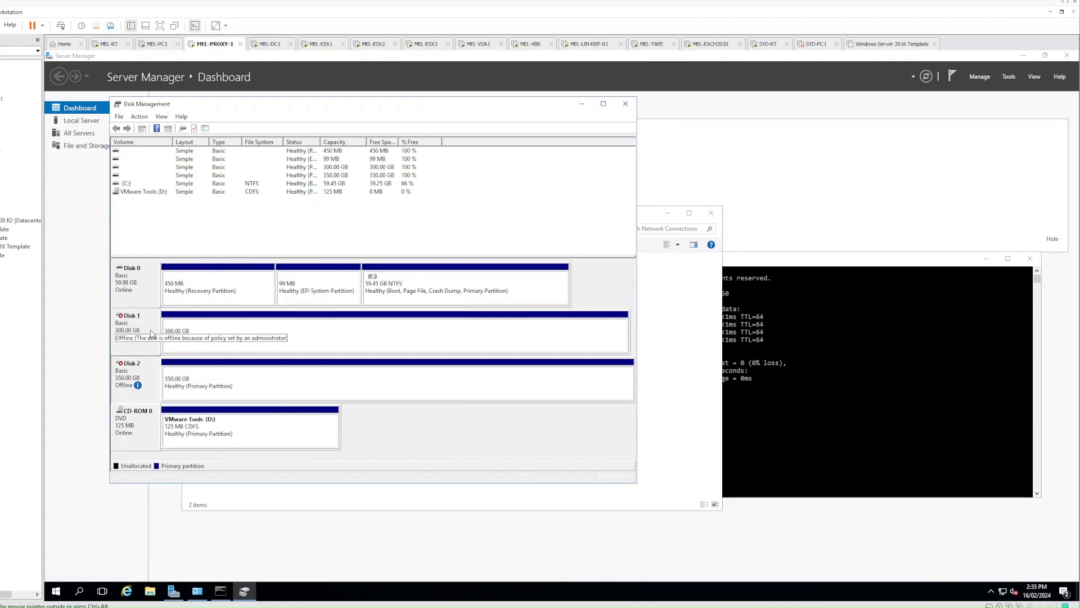
pyautogui.click(203, 328)
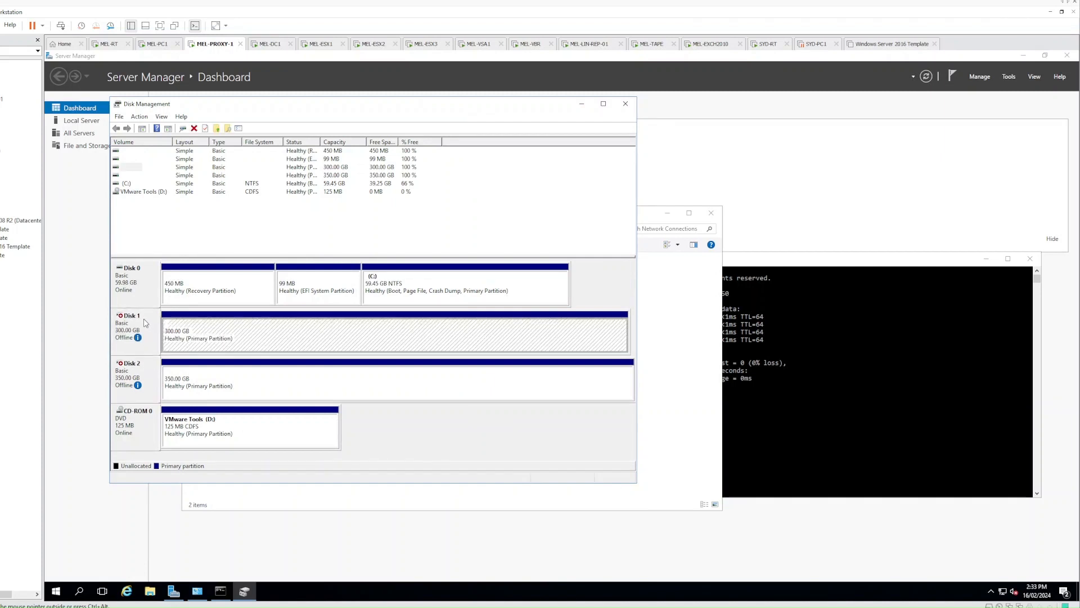
pyautogui.click(145, 322)
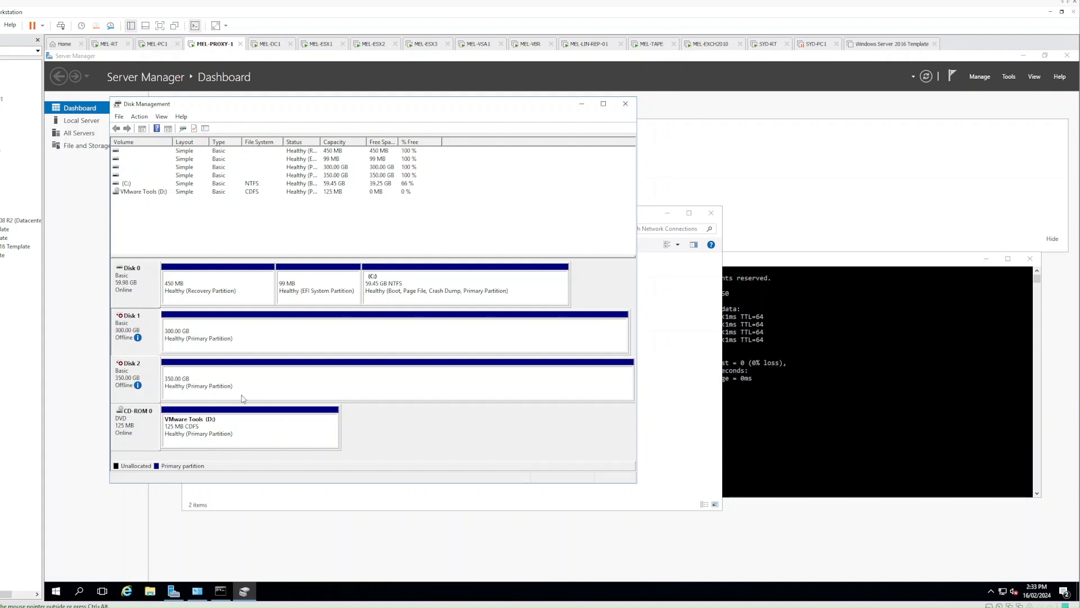
pyautogui.click(232, 341)
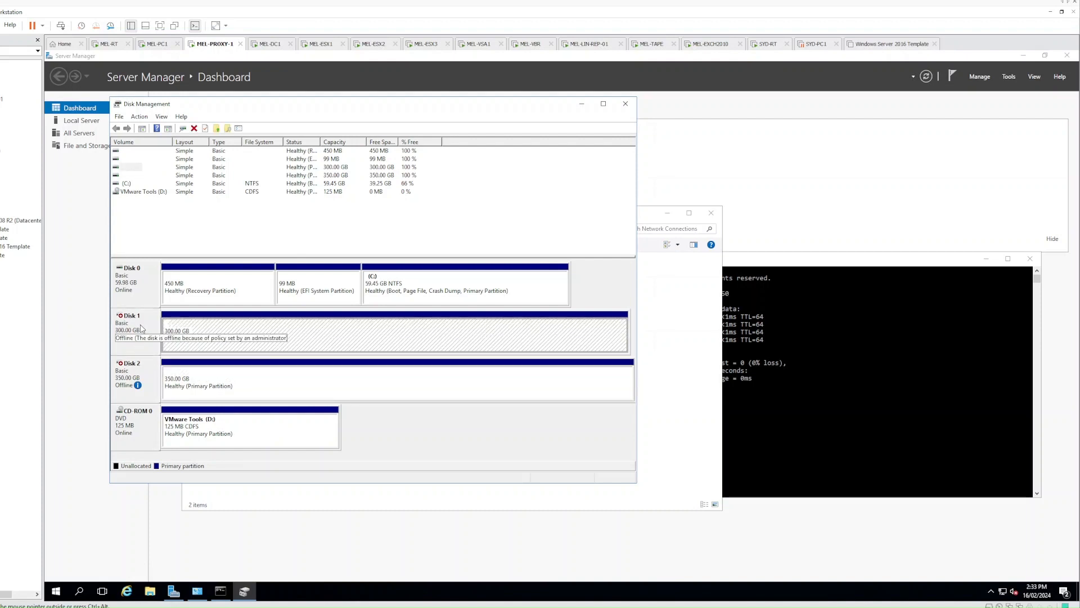
pyautogui.click(148, 371)
pyautogui.click(198, 389)
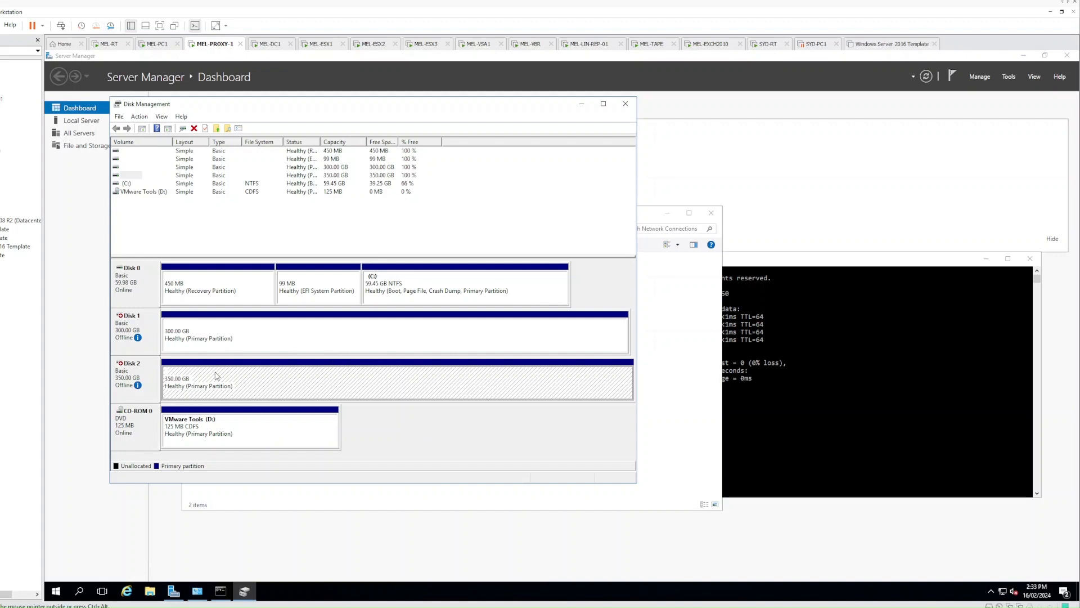
pyautogui.click(216, 338)
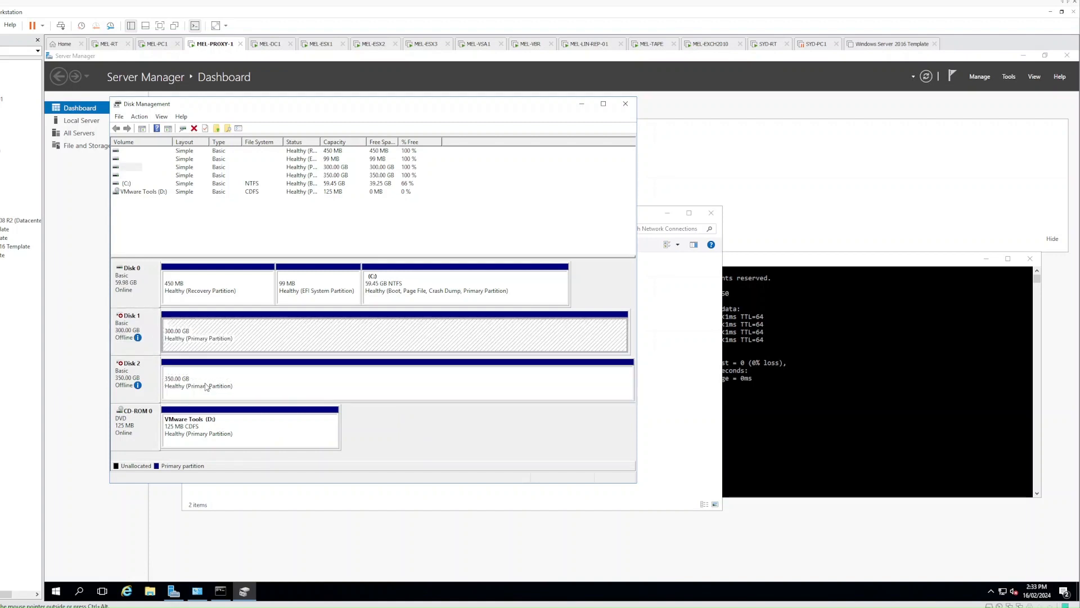
pyautogui.click(206, 387)
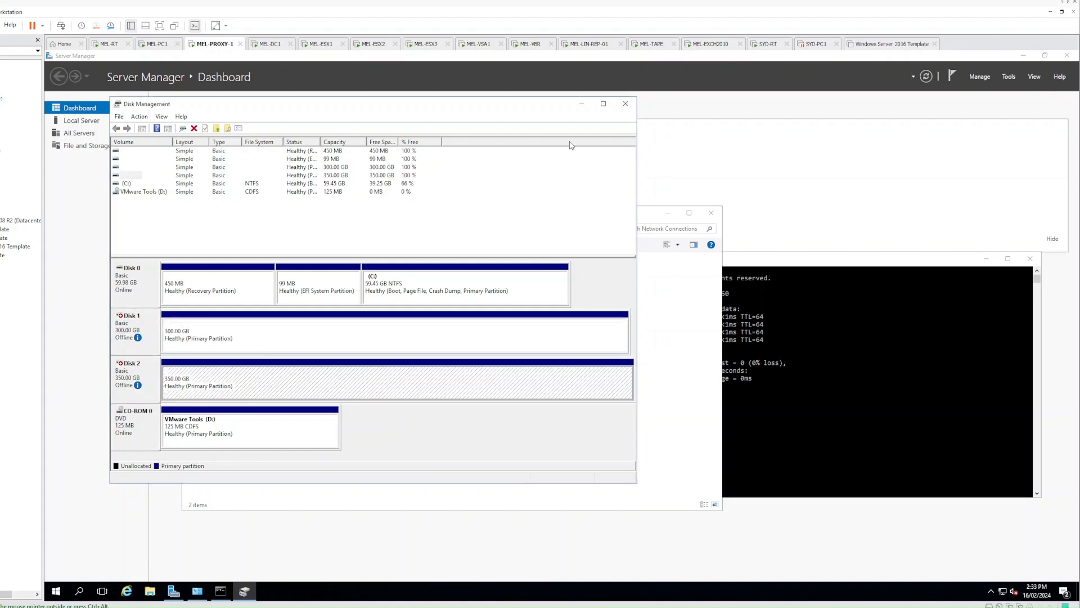
pyautogui.click(625, 103)
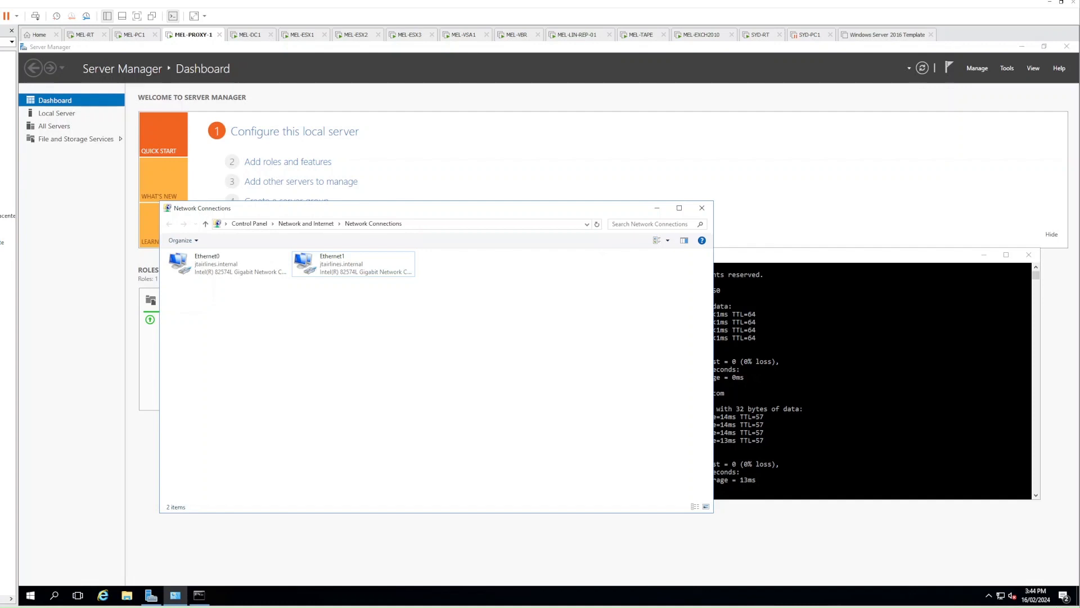
# On MEL-VBR, open Add Server from Managed Servers in Backup Infrastructure
pyautogui.click(516, 35)
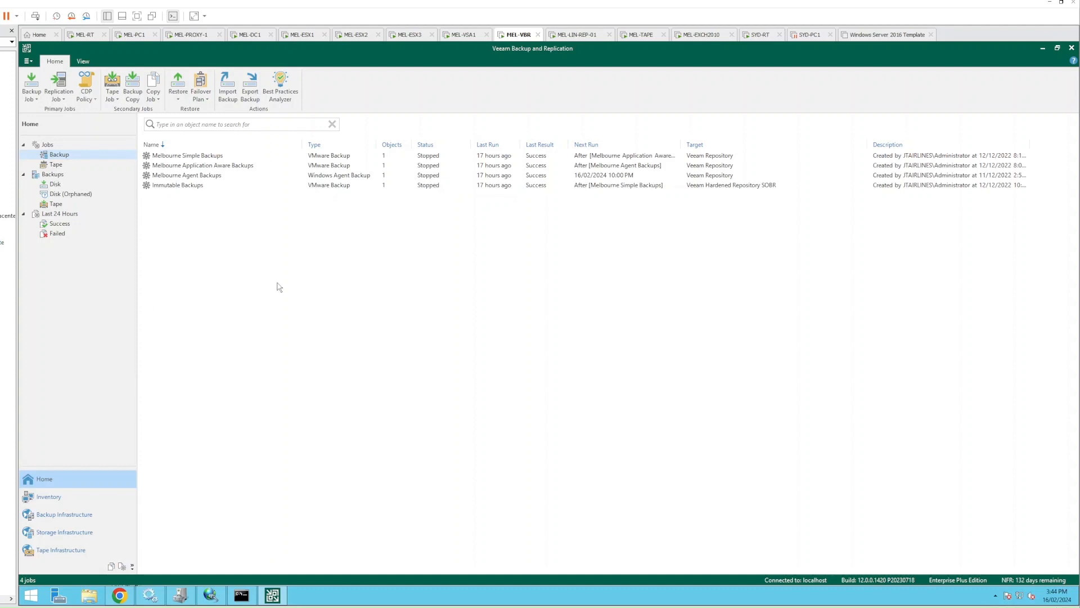
pyautogui.click(76, 516)
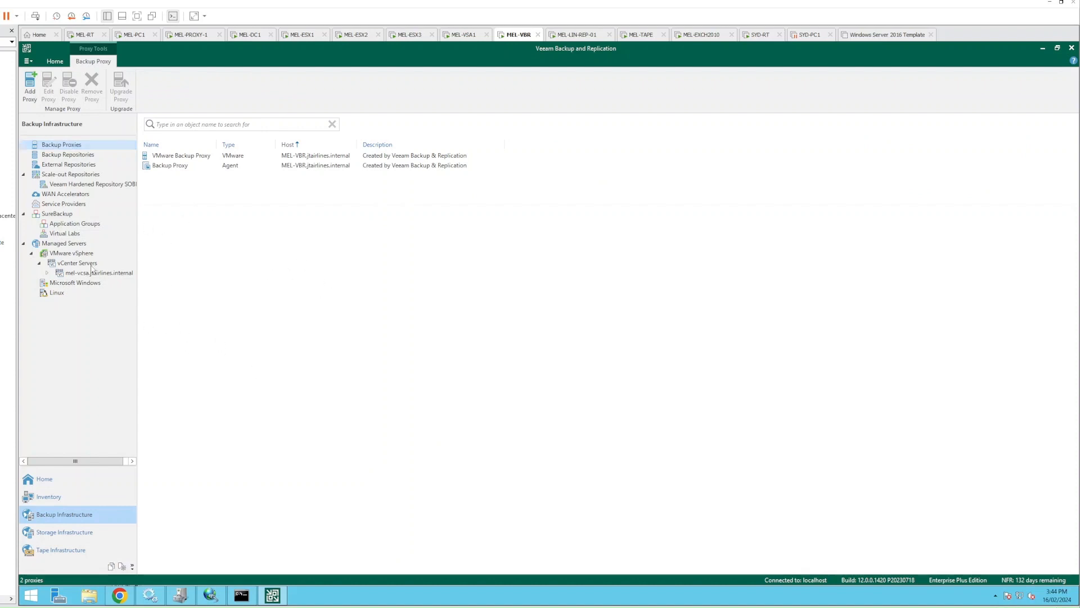
pyautogui.click(69, 246)
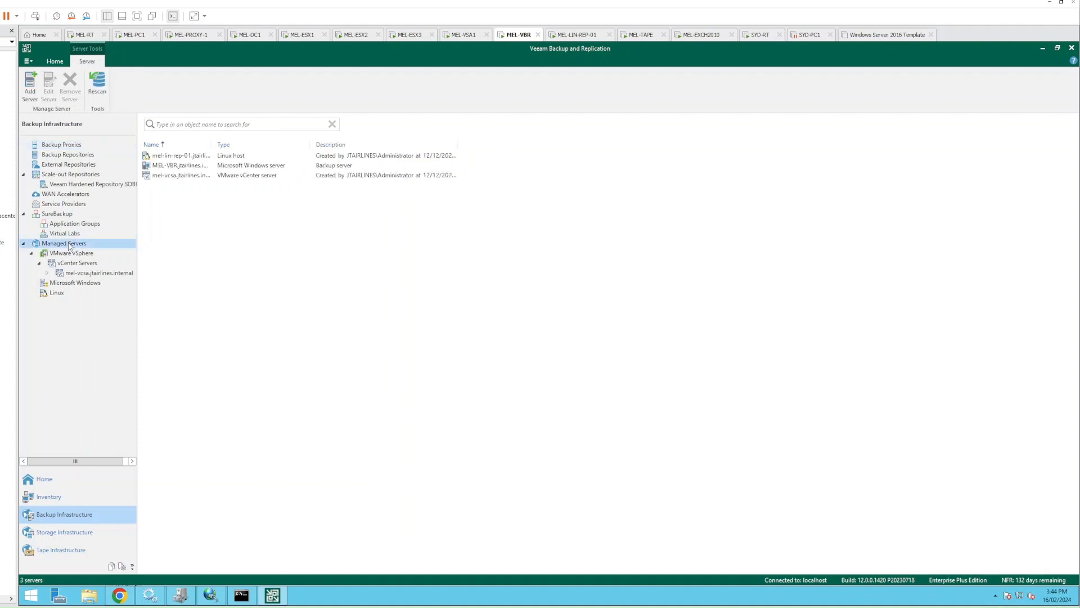
pyautogui.rightClick(70, 246)
pyautogui.click(107, 251)
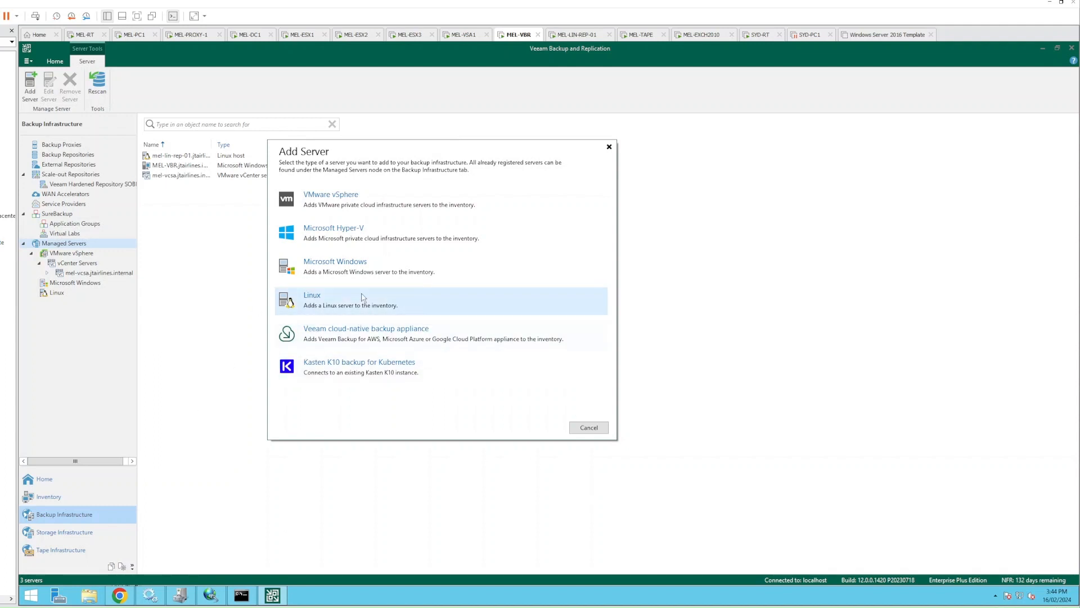
# Add a Microsoft Windows server with saved credentials, reaching Review with the Transport component listed
pyautogui.click(331, 272)
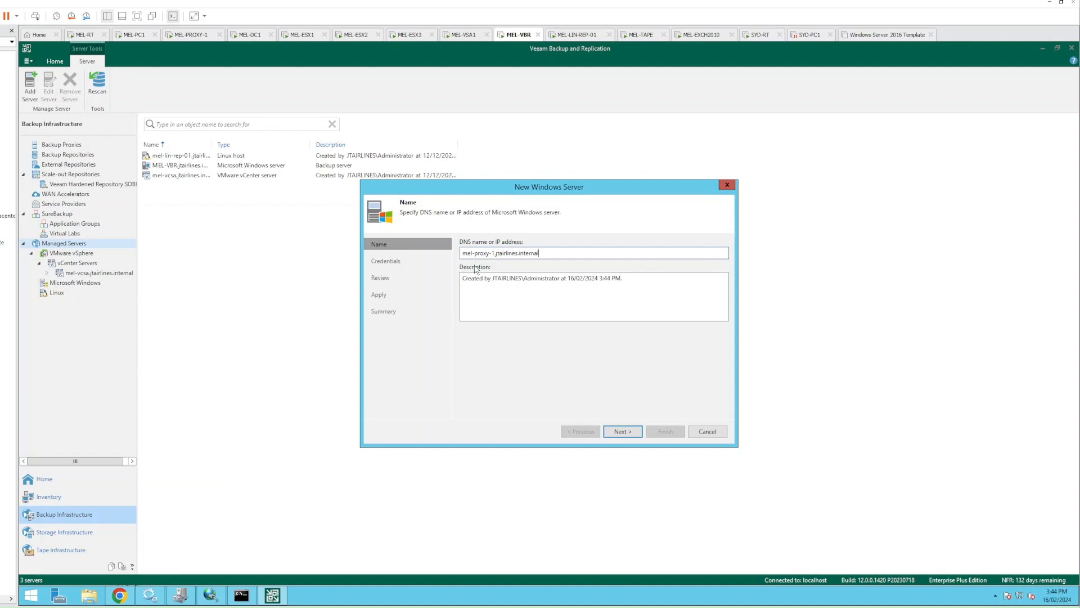
pyautogui.press('Return')
pyautogui.click(480, 269)
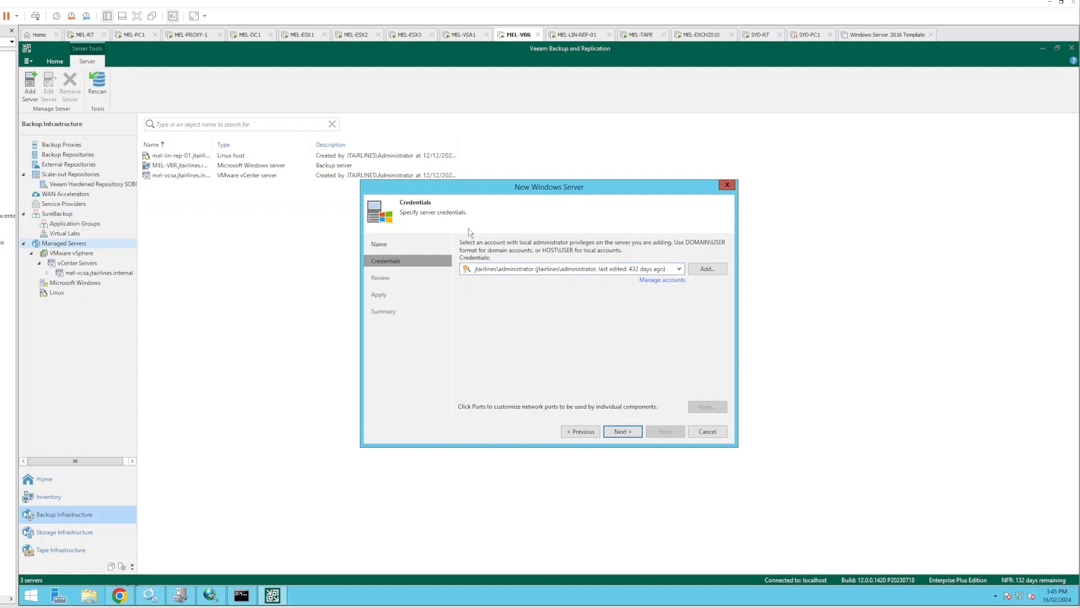
pyautogui.click(622, 432)
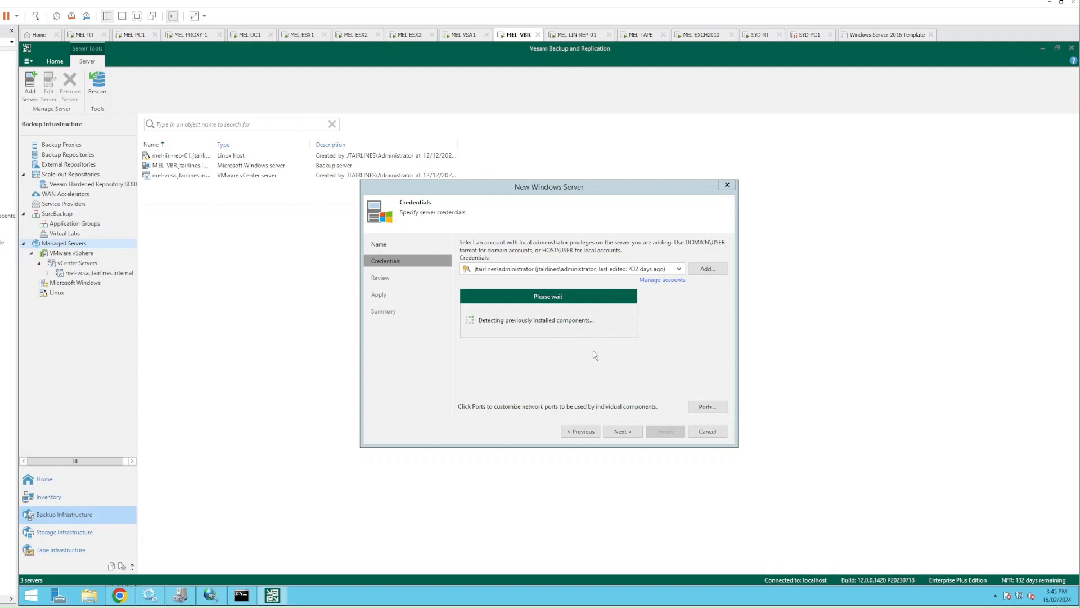
pyautogui.click(487, 264)
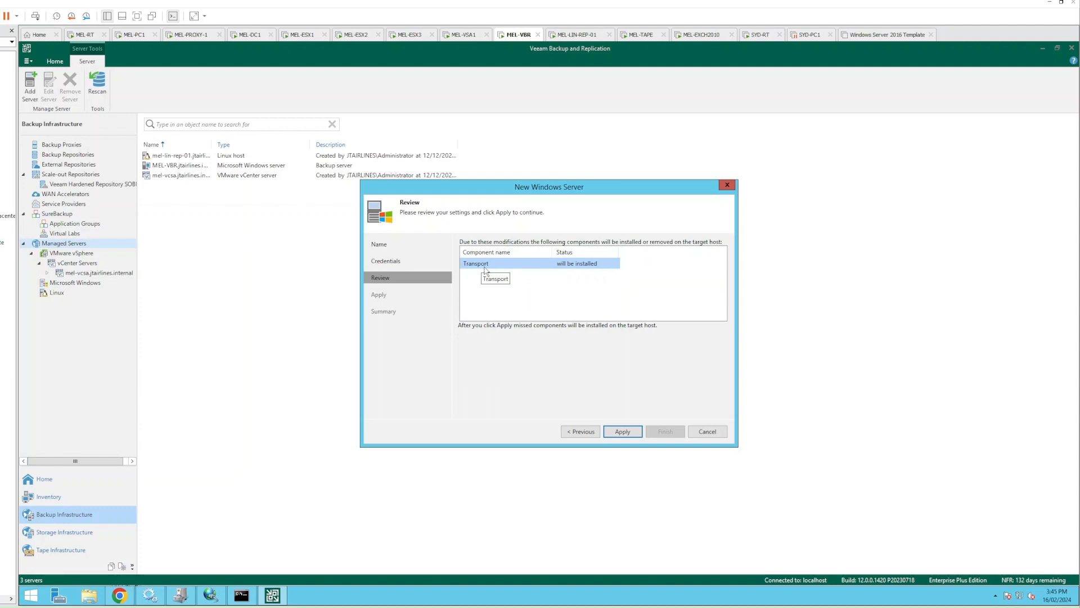
# Install the Installer and Transport components on mel-proxy-1.jtairlines.internal and view the summary
pyautogui.click(617, 432)
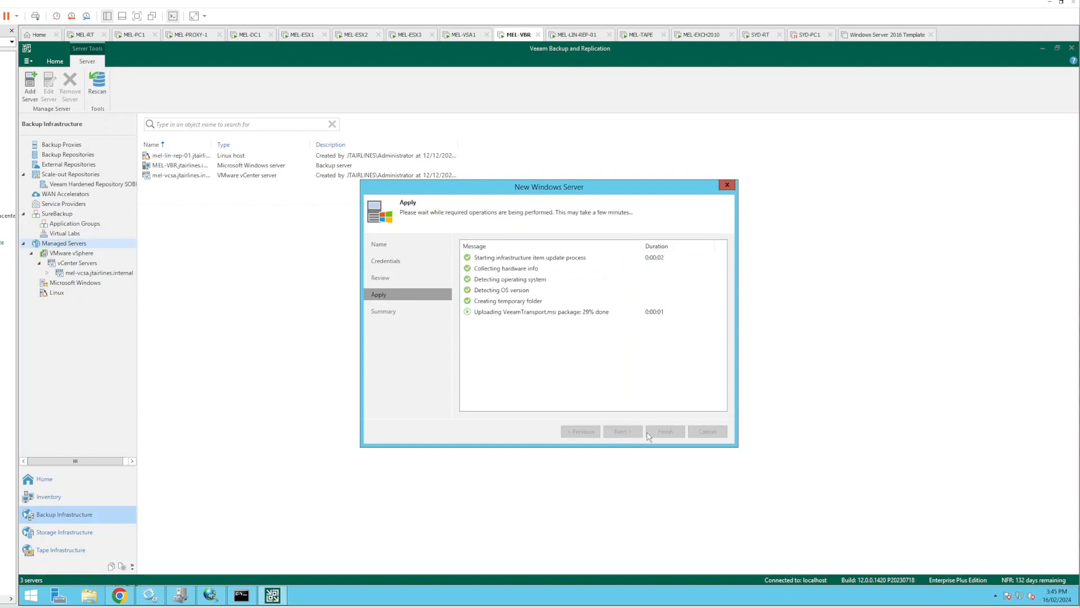
pyautogui.click(543, 313)
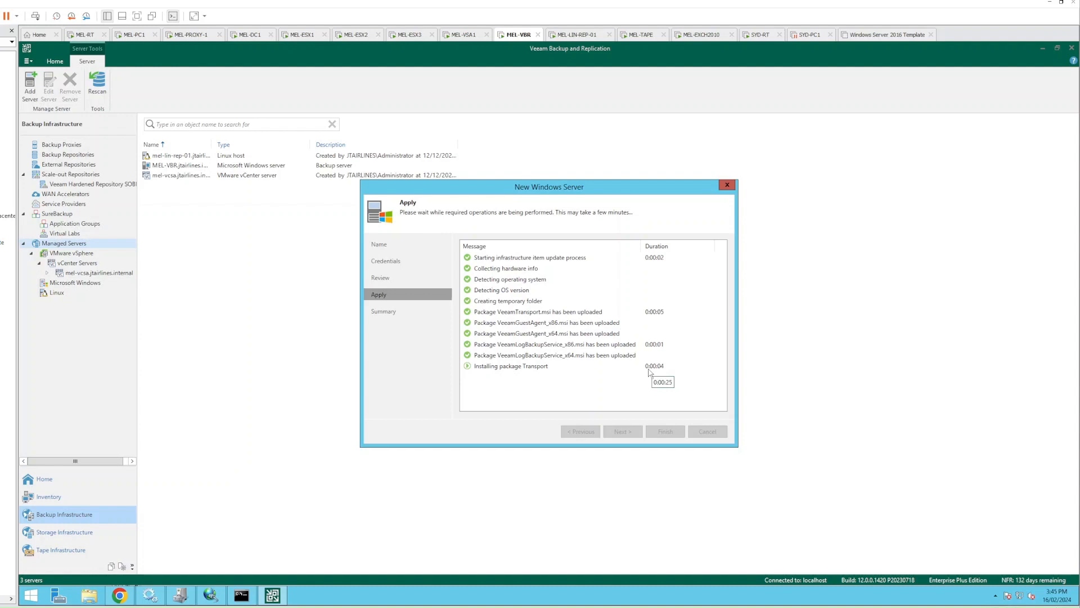
pyautogui.click(500, 366)
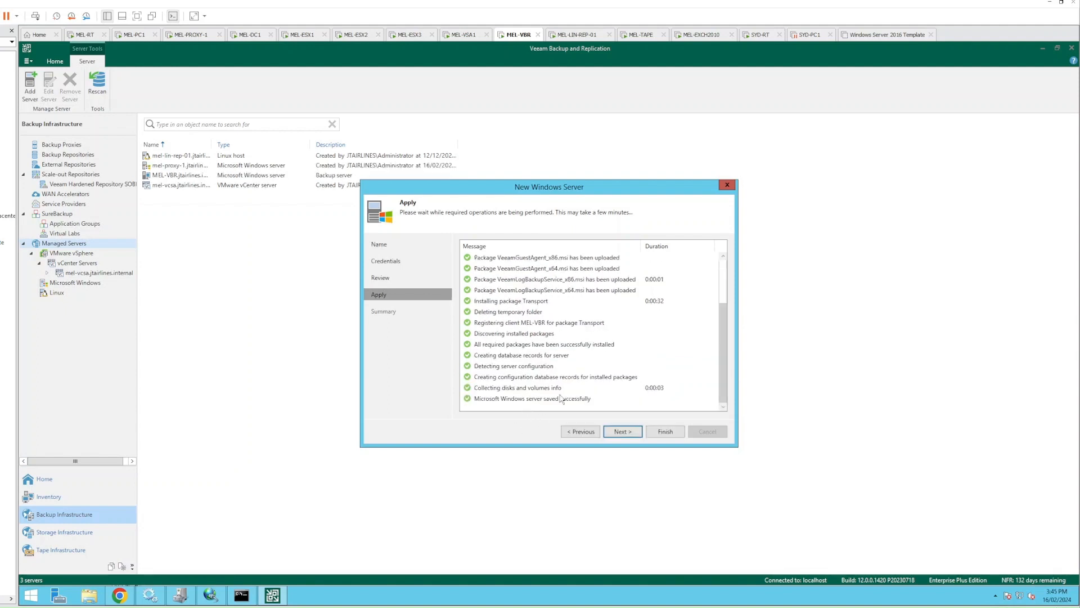
pyautogui.click(632, 433)
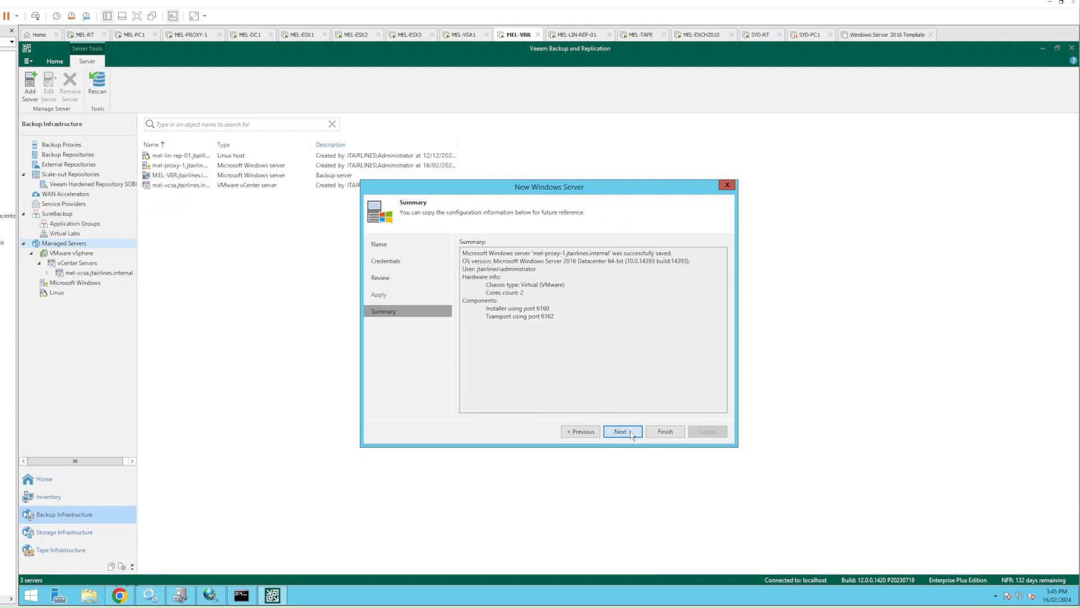
# Finish the wizard and check that mel-proxy-1 now appears among four managed servers
pyautogui.click(665, 431)
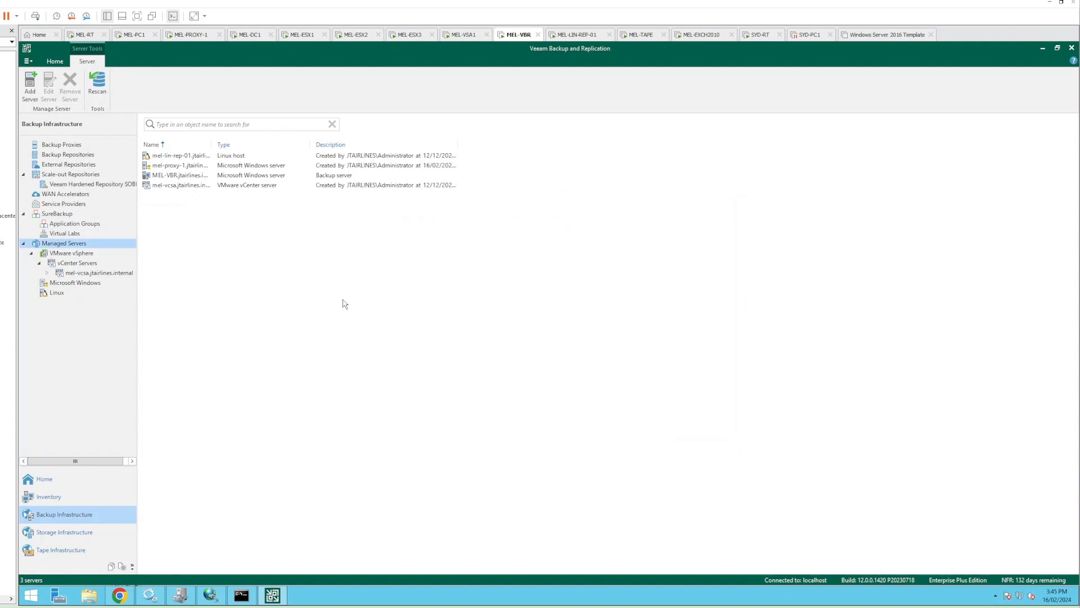
pyautogui.click(189, 168)
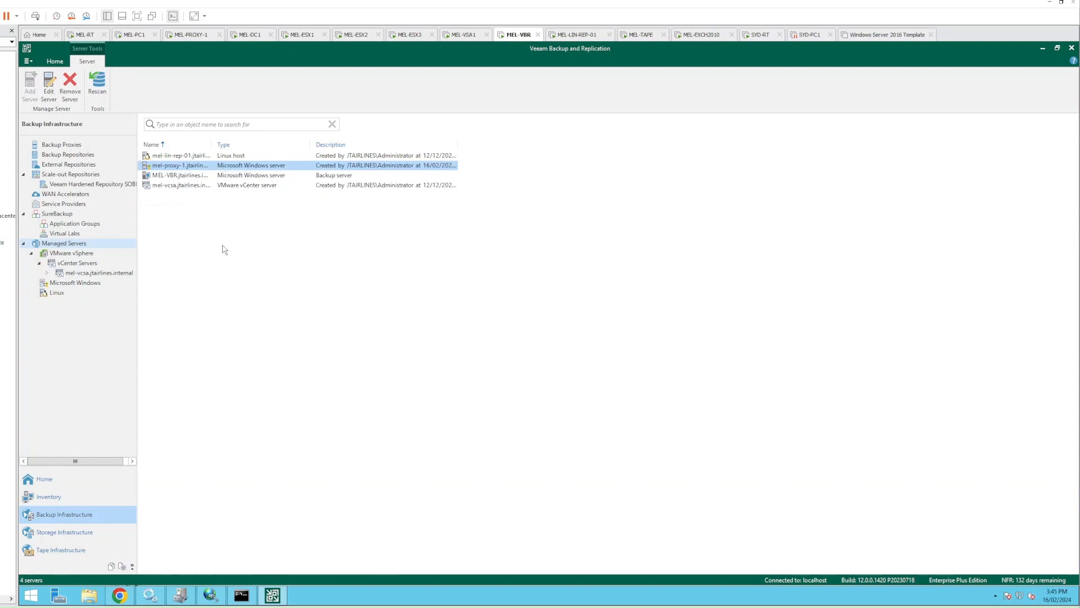
pyautogui.click(409, 344)
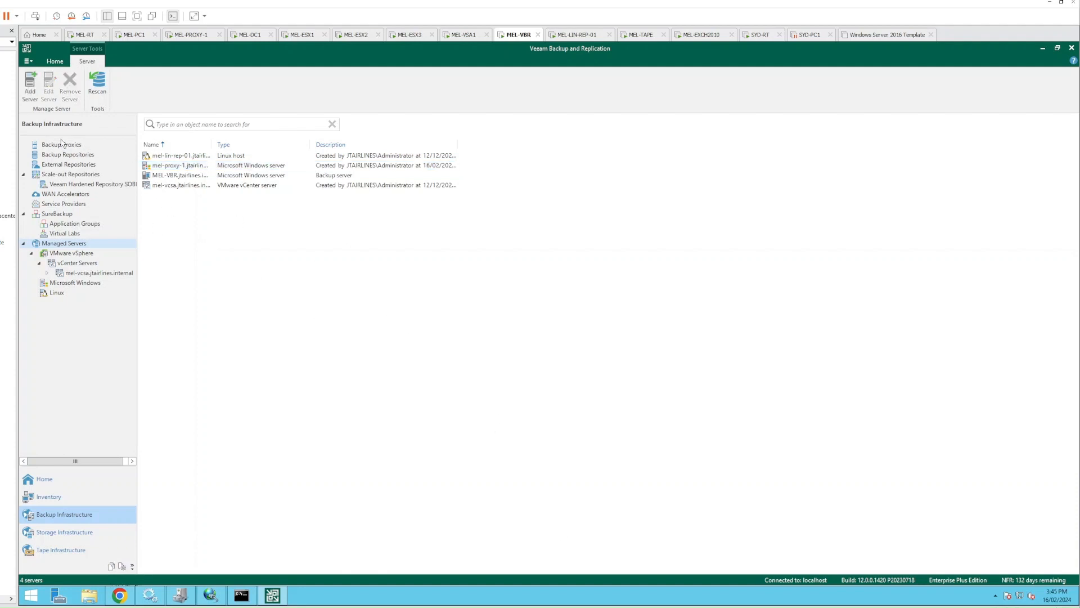
# Review the existing backup proxies and bring up the Add Backup Proxy dialog
pyautogui.click(67, 145)
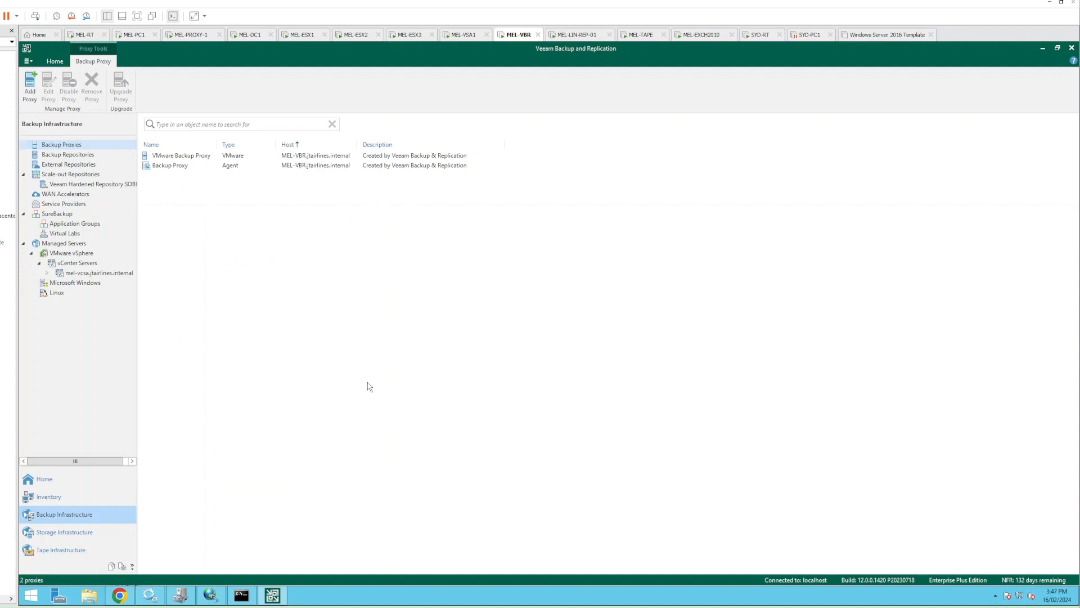
pyautogui.click(195, 169)
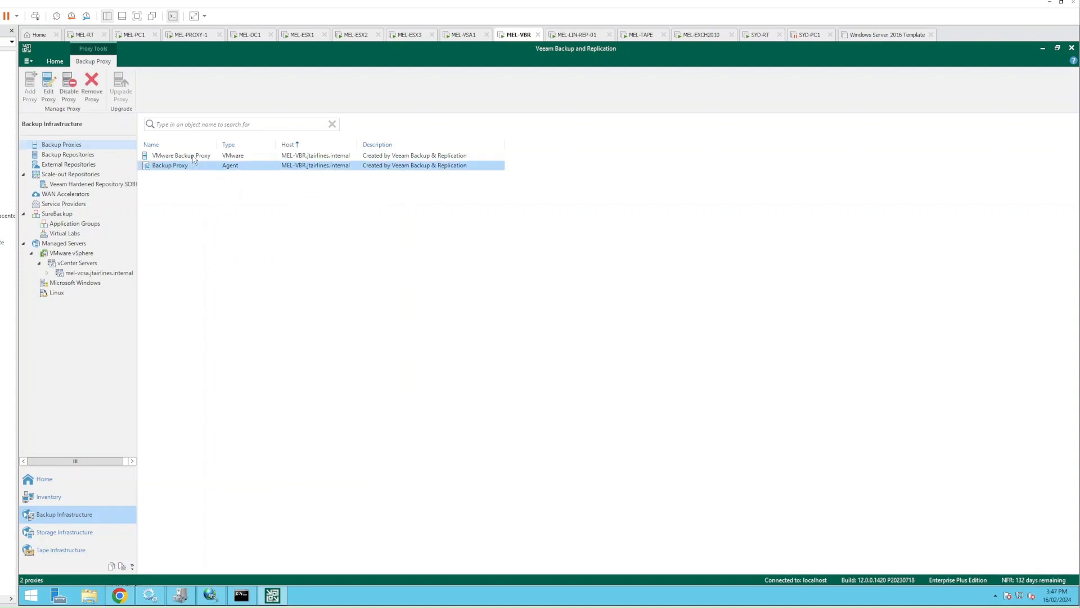
pyautogui.click(192, 157)
pyautogui.click(235, 169)
pyautogui.click(235, 160)
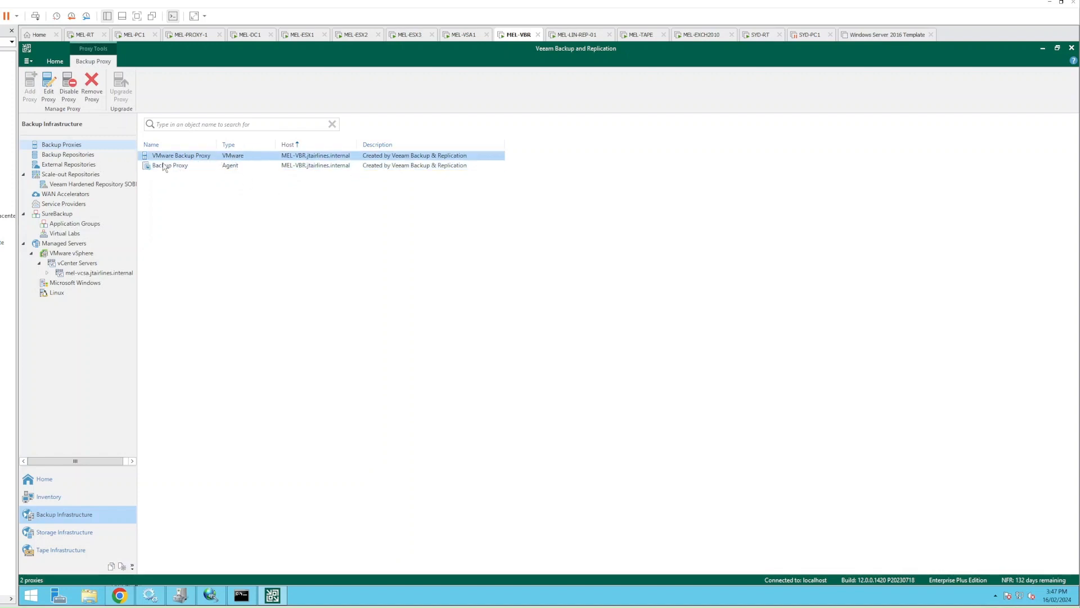
pyautogui.click(356, 282)
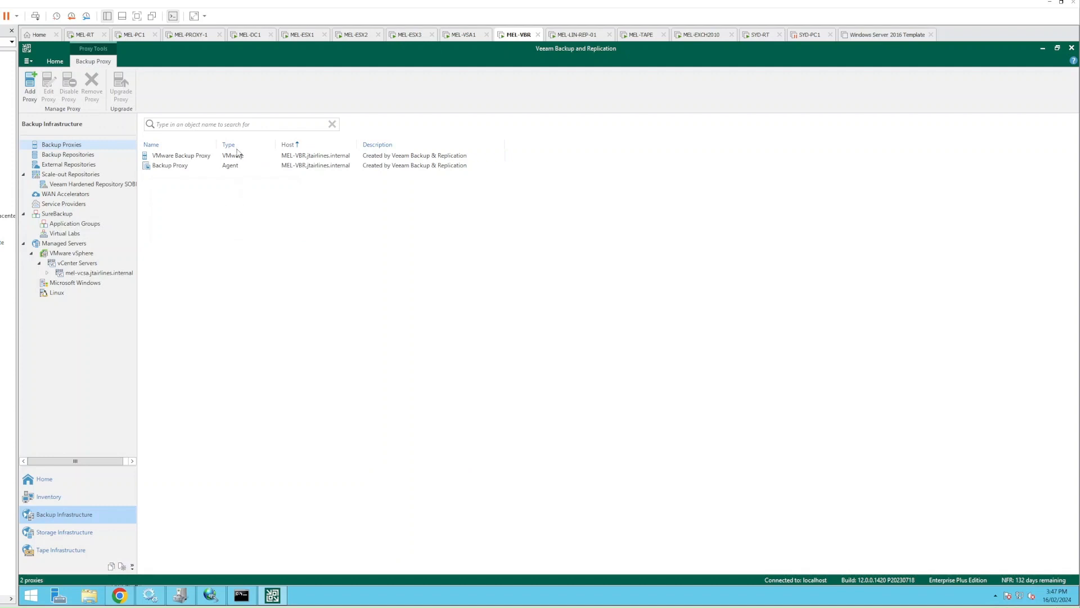
pyautogui.rightClick(257, 230)
# Start a new VMware backup proxy with mel-proxy-1.jtairlines.internal as its server
pyautogui.click(278, 236)
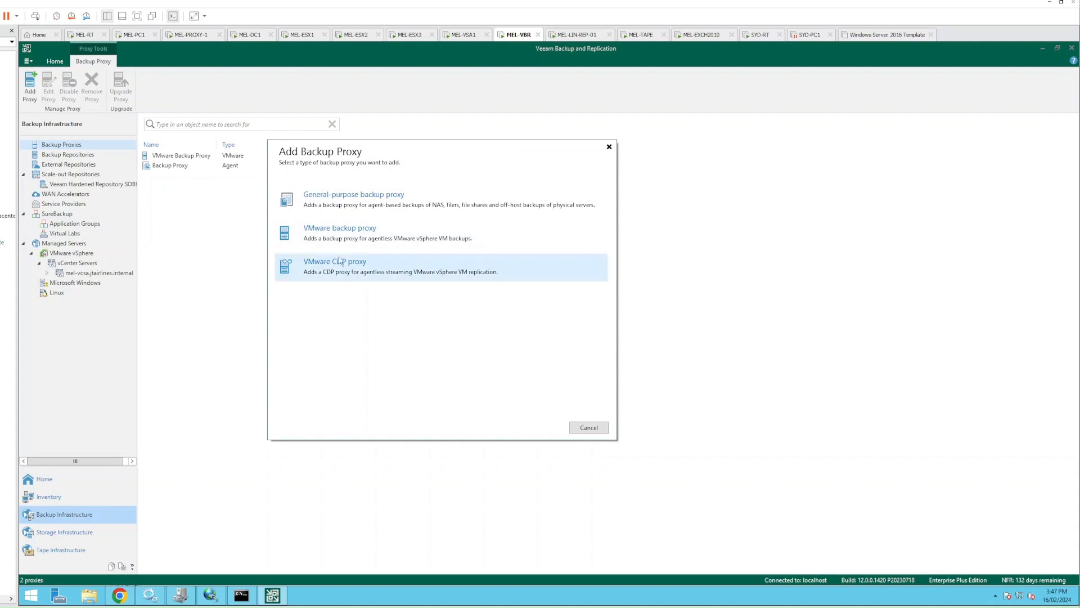
pyautogui.click(351, 239)
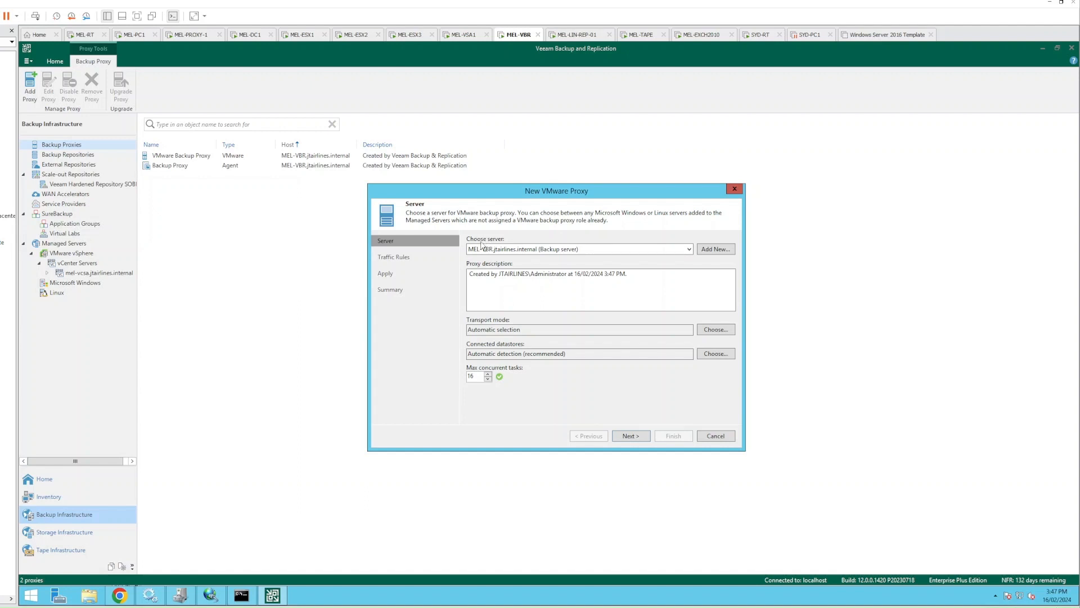
pyautogui.click(552, 249)
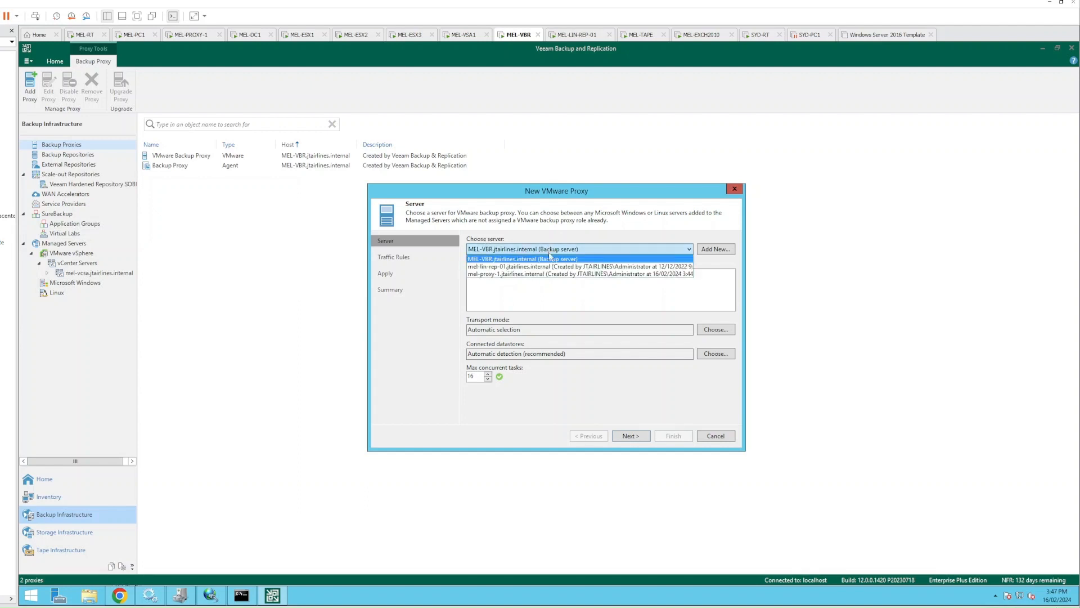
pyautogui.click(498, 274)
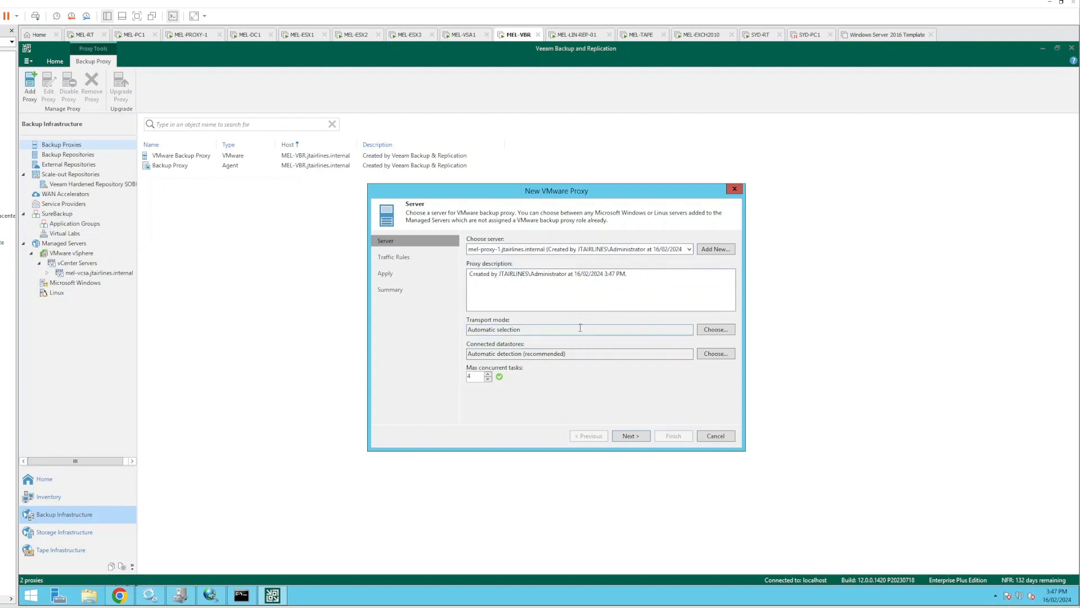
# Set the proxy's transport mode to Direct storage access, leaving max concurrent tasks at 4
pyautogui.click(720, 332)
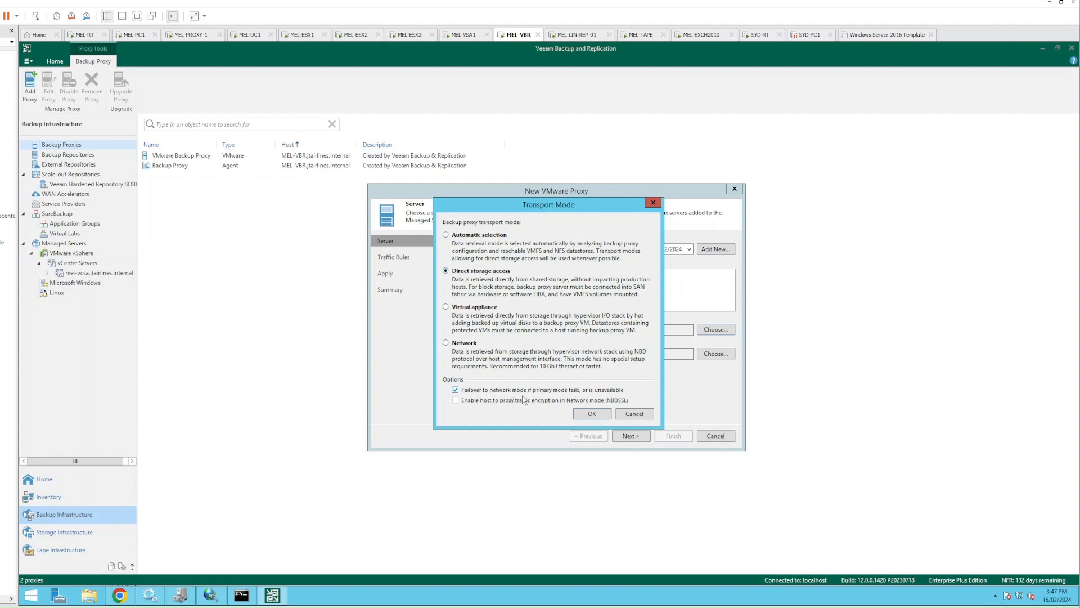
pyautogui.click(591, 414)
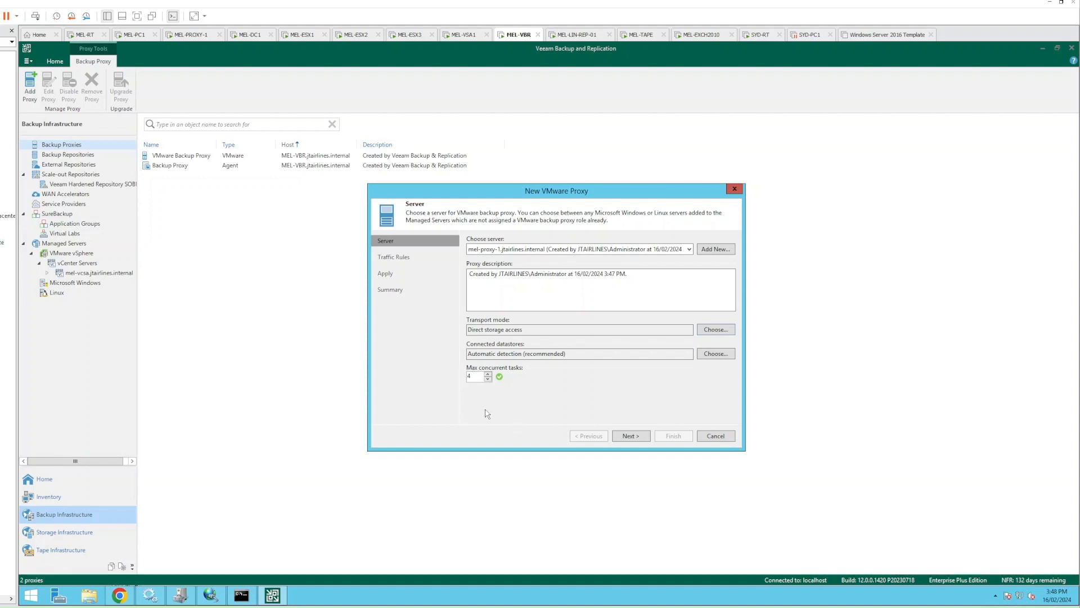
pyautogui.moveTo(476, 376); pyautogui.dragTo(467, 377)
# Accept the default traffic rules and finish creating the mel-proxy-1 proxy
pyautogui.click(631, 436)
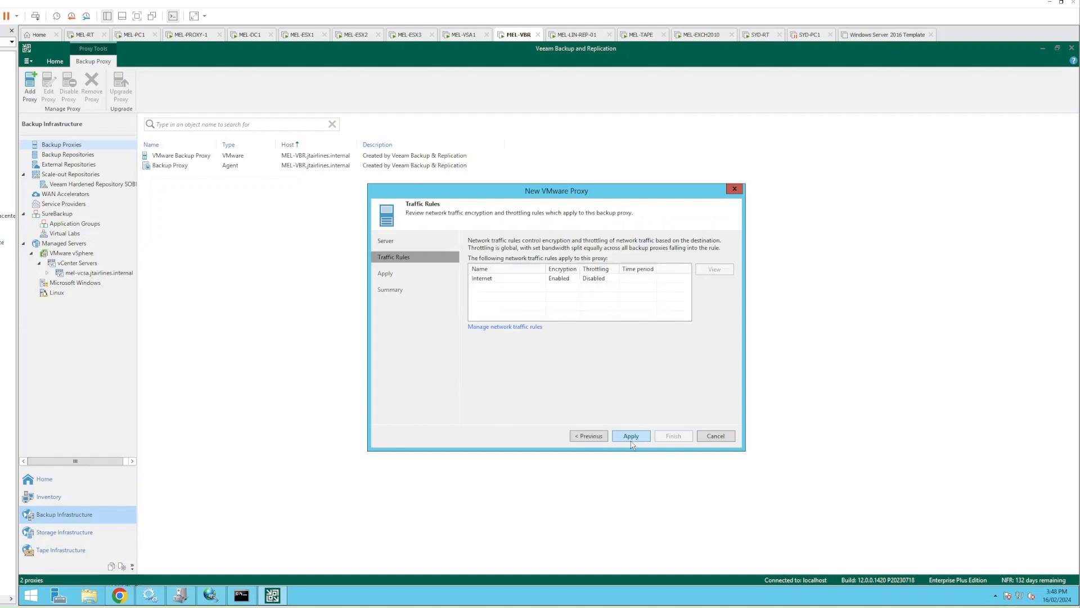
pyautogui.click(645, 439)
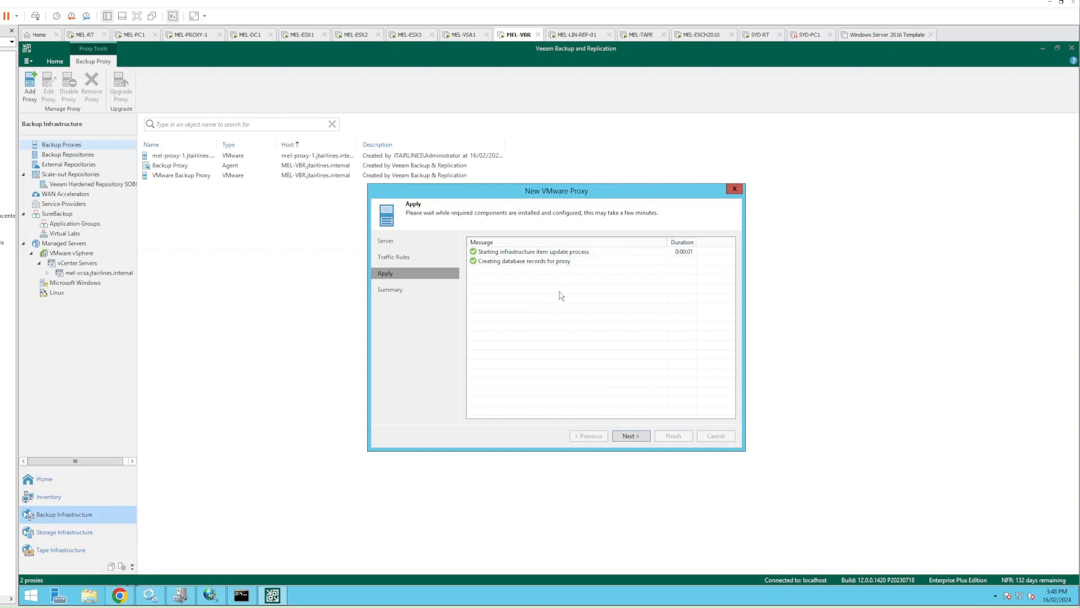
pyautogui.click(629, 435)
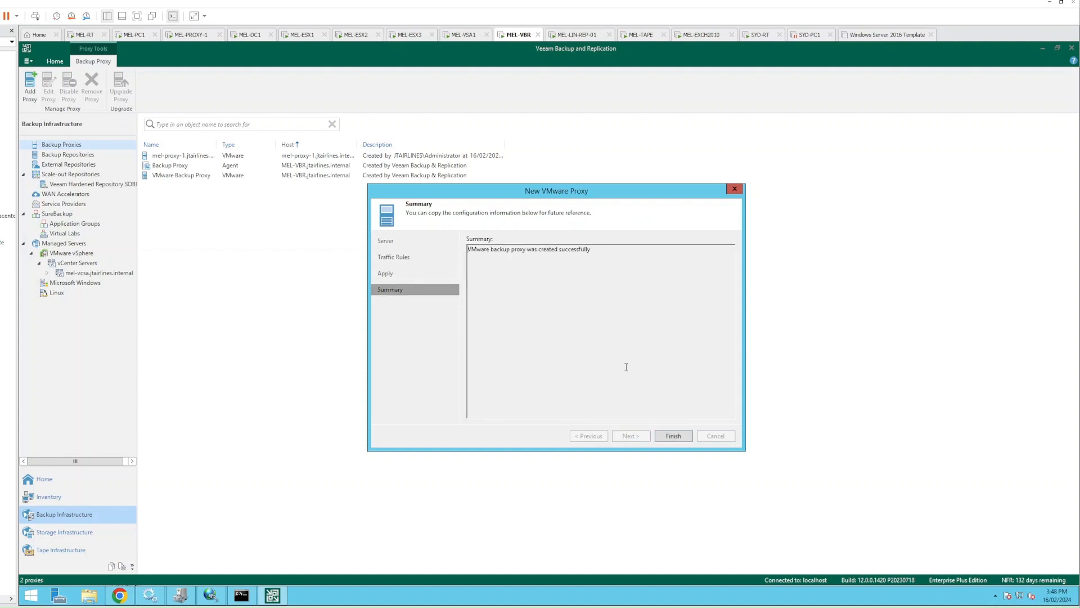
pyautogui.click(674, 436)
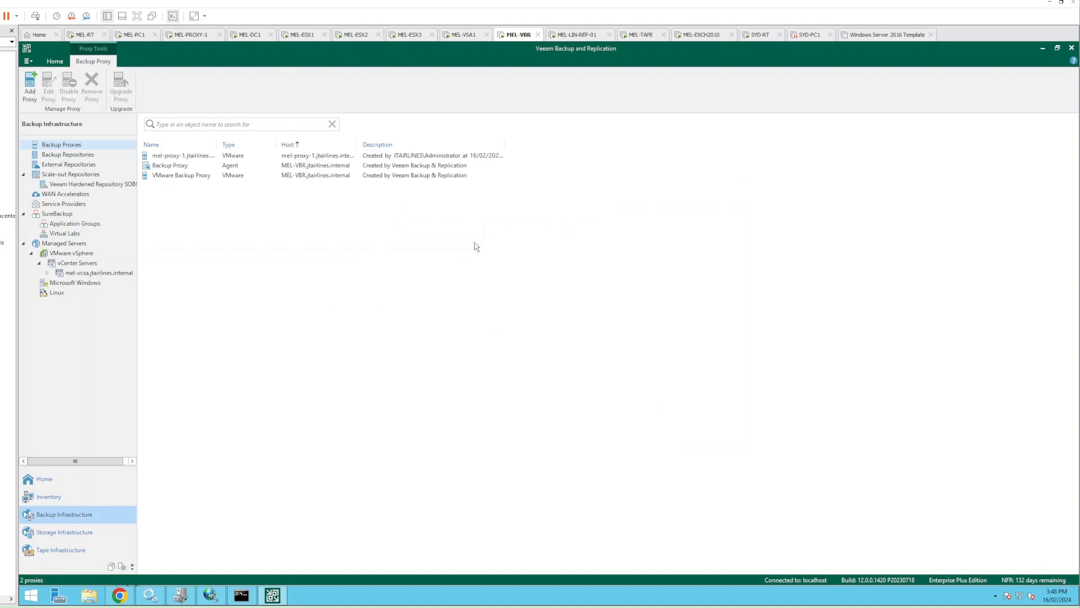
# Review mel-proxy-1 in the backup proxy list, then go to Storage Infrastructure
pyautogui.click(173, 176)
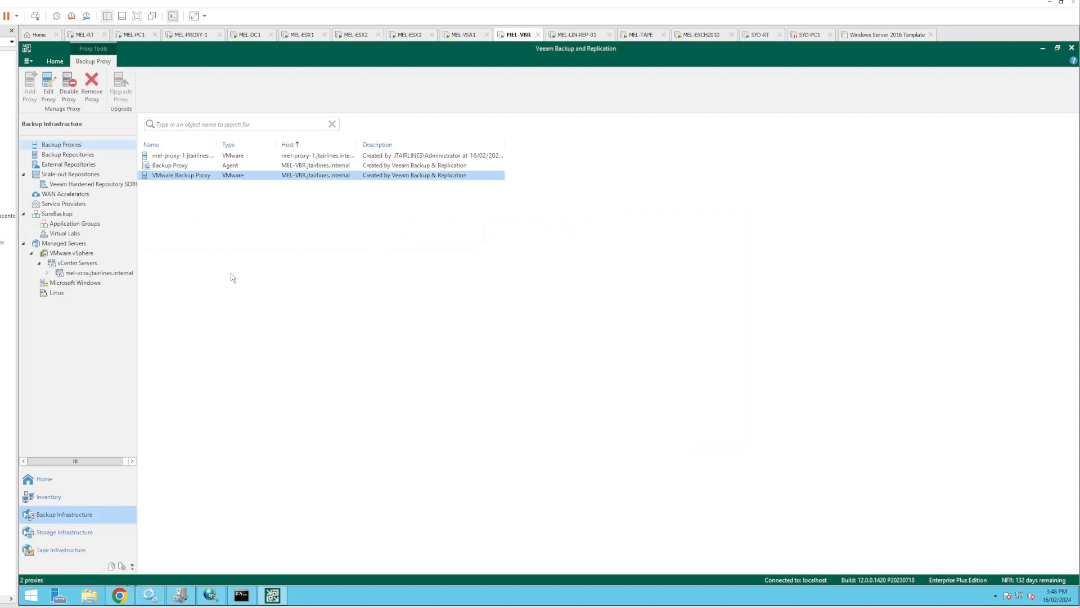
pyautogui.click(268, 191)
pyautogui.click(347, 177)
pyautogui.click(316, 158)
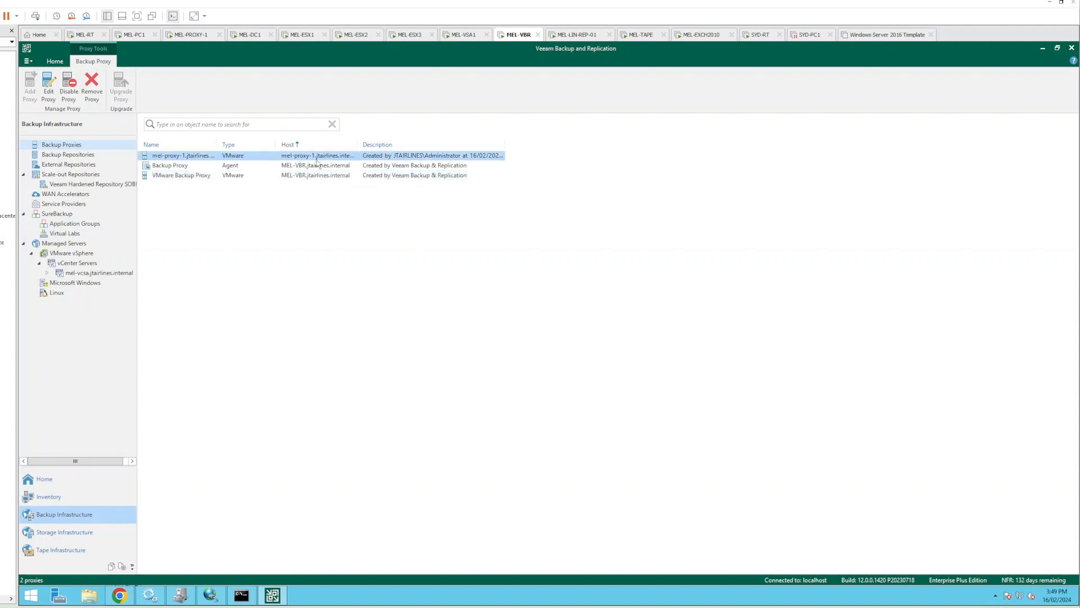
pyautogui.click(349, 300)
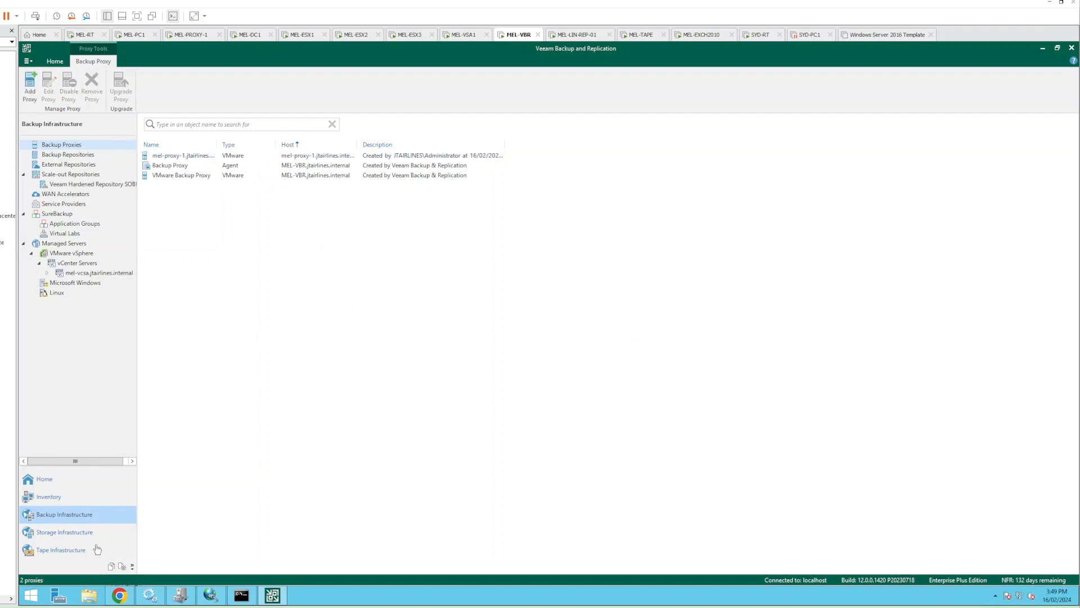
pyautogui.click(59, 538)
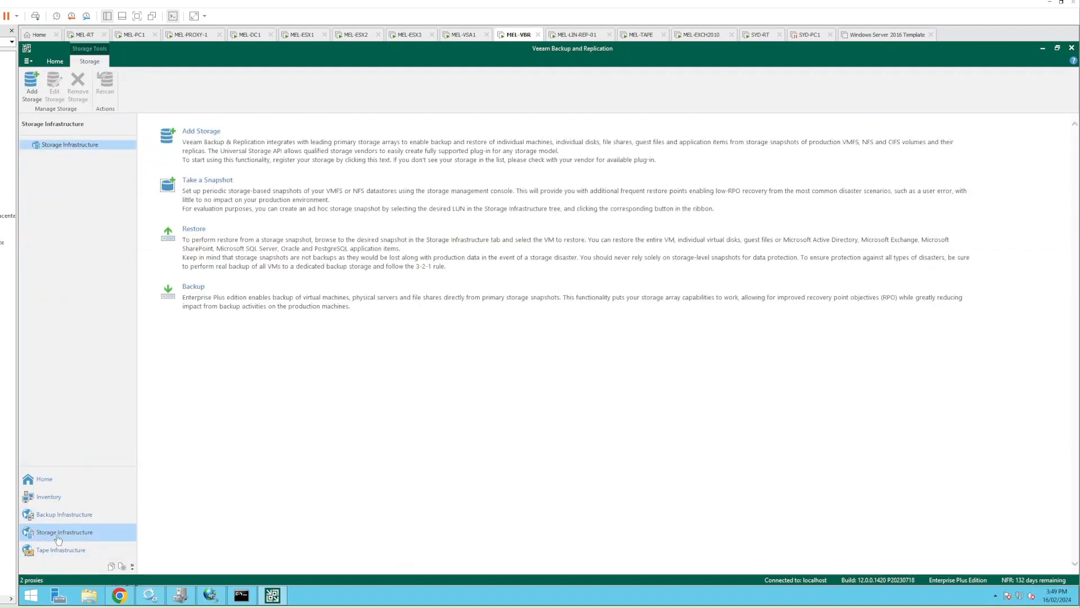
# Add a storage system from Hewlett Packard Enterprise, choosing the HPE StoreVirtual model
pyautogui.click(201, 137)
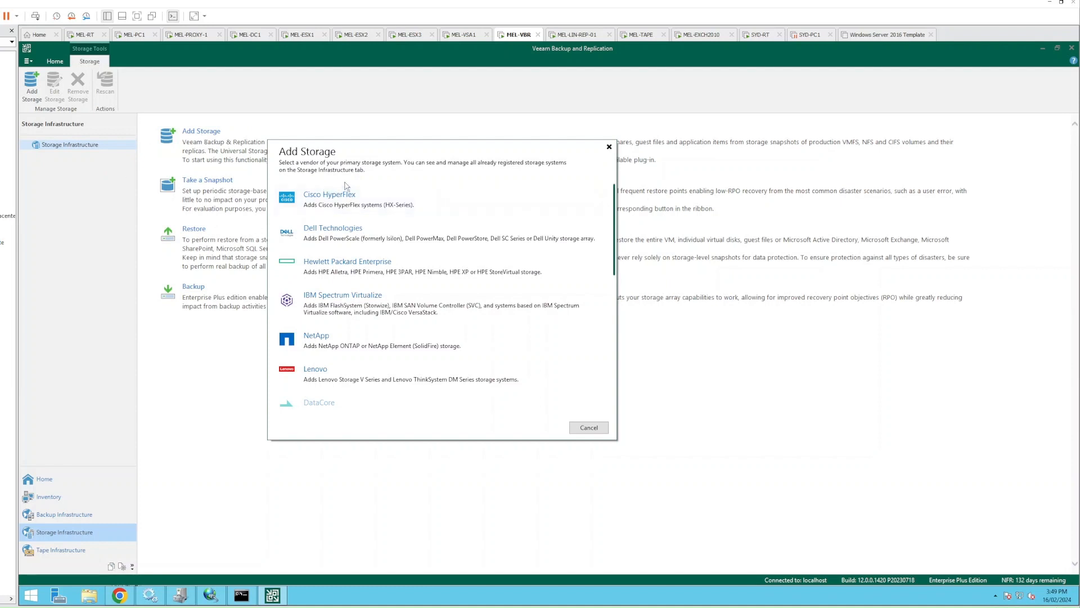
pyautogui.scroll(-6, 360, 259)
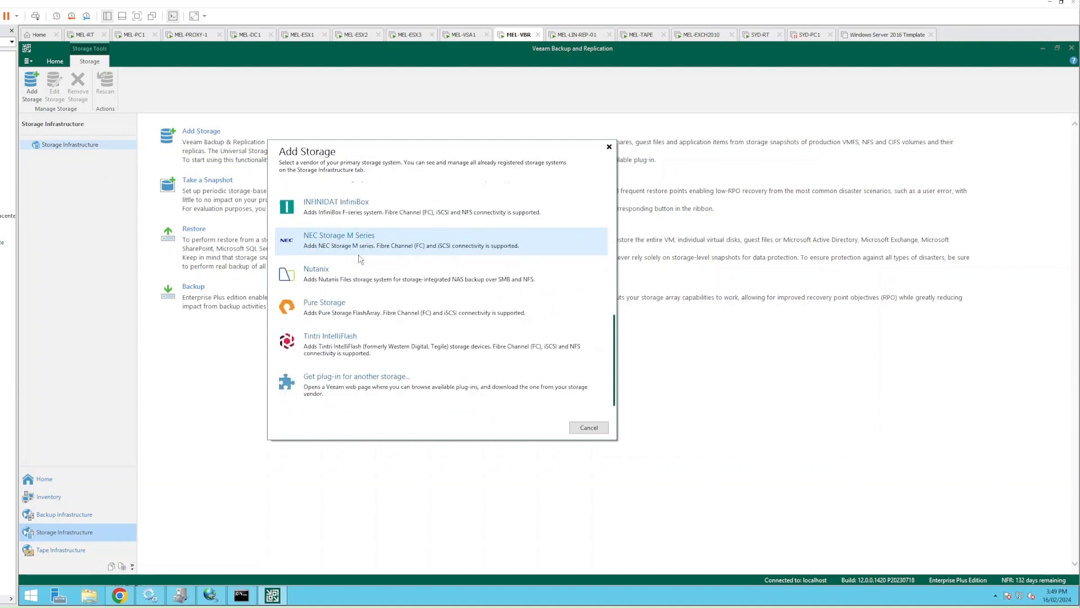
pyautogui.scroll(6, 352, 389)
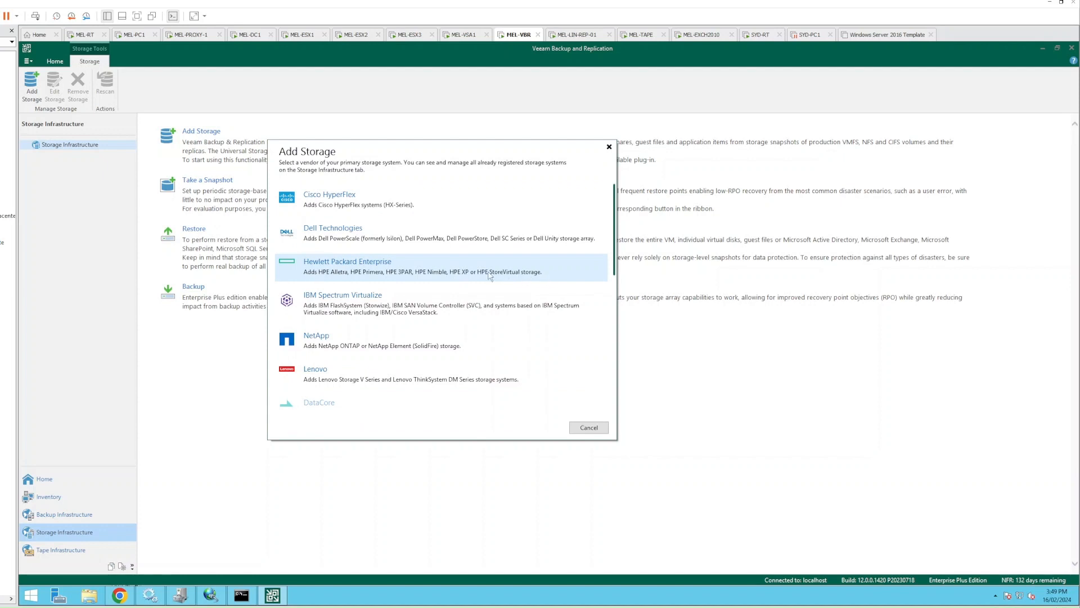
pyautogui.click(338, 272)
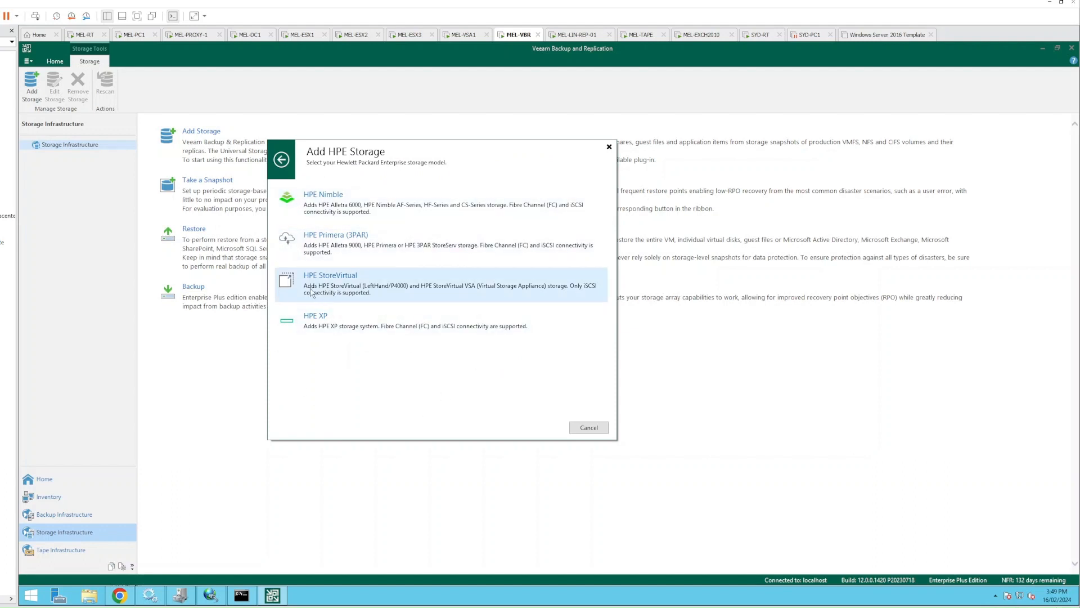
pyautogui.click(331, 282)
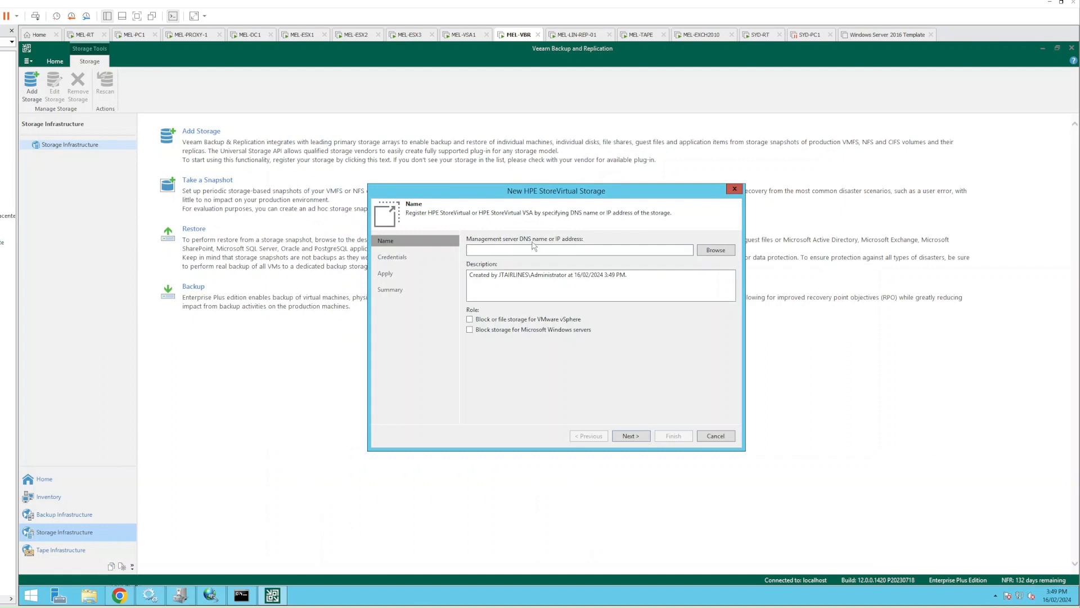
# Run 'ping mel-vsa1' in the command prompt, then interrupt it
pyautogui.click(242, 595)
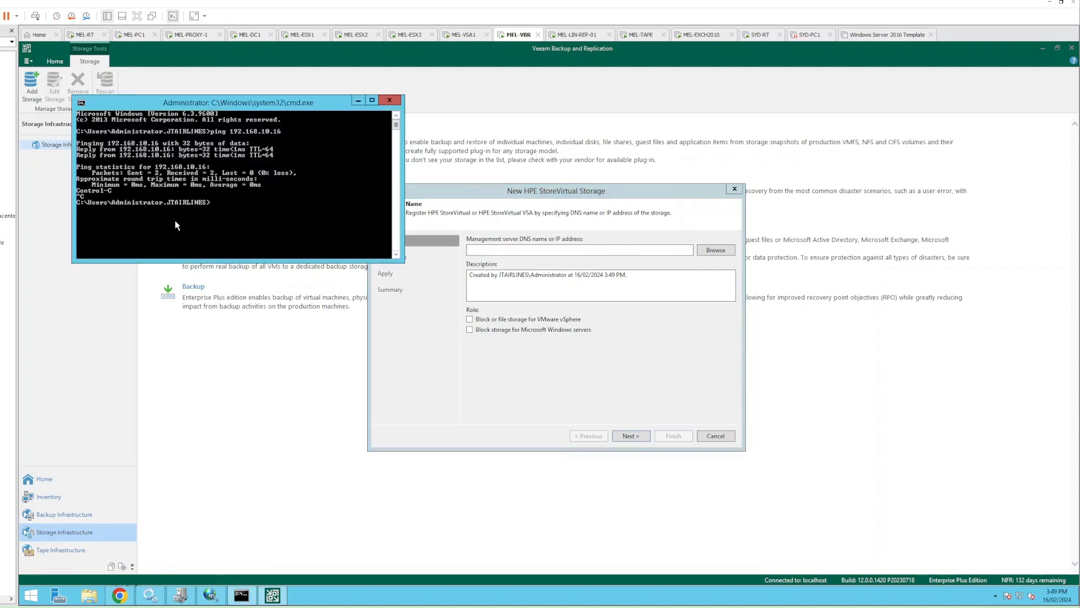
pyautogui.write('ping mel-vsa1')
pyautogui.press('Return')
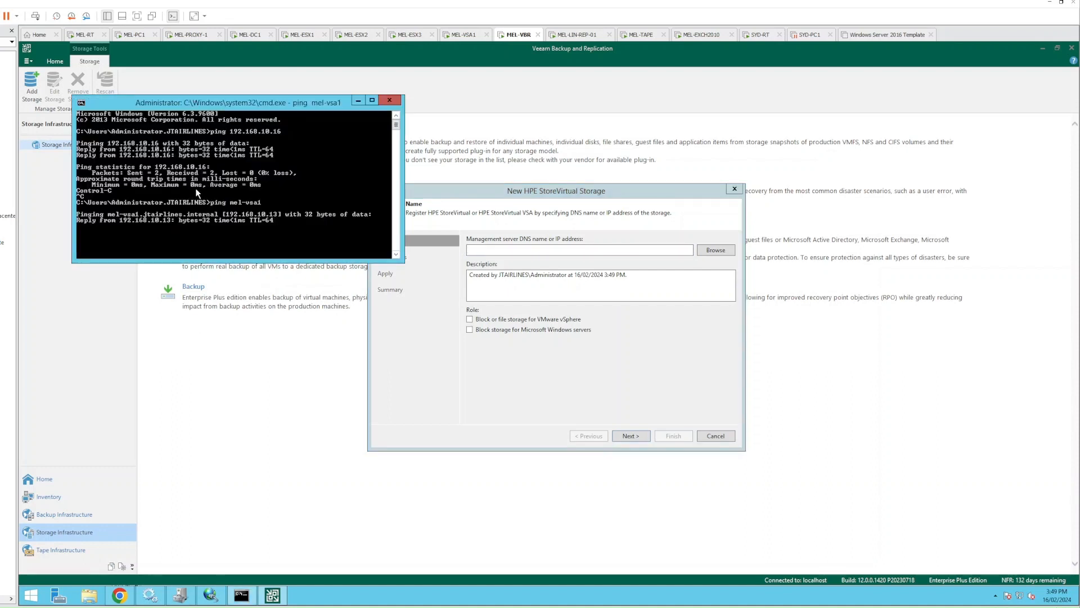
pyautogui.hotkey('ctrl', 'c')
# Fix the mistyped command and ping mel-vsa1 again: 192.168.10.13, 4/4 replies
pyautogui.write('ping mel-vsa')
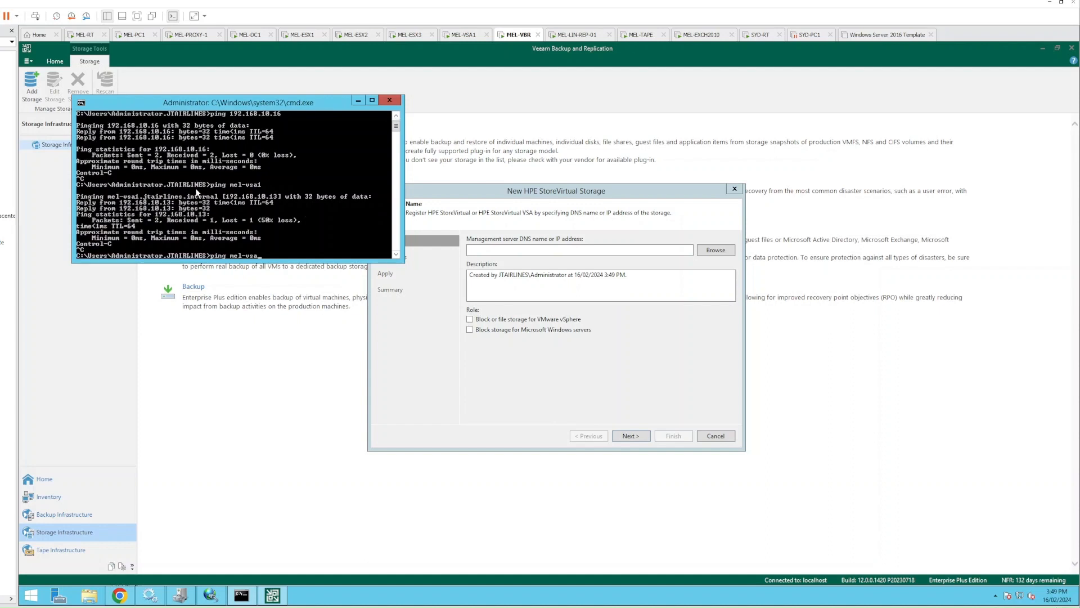
pyautogui.hotkey('ctrl', 'c')
pyautogui.write('m')
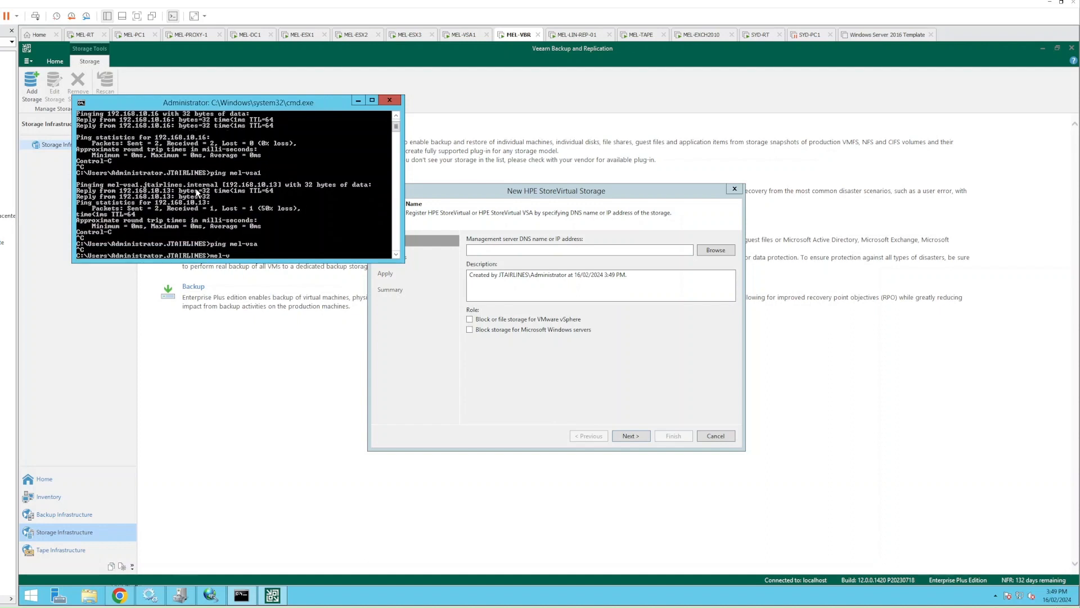
pyautogui.write('el-vsa1')
pyautogui.press('Return')
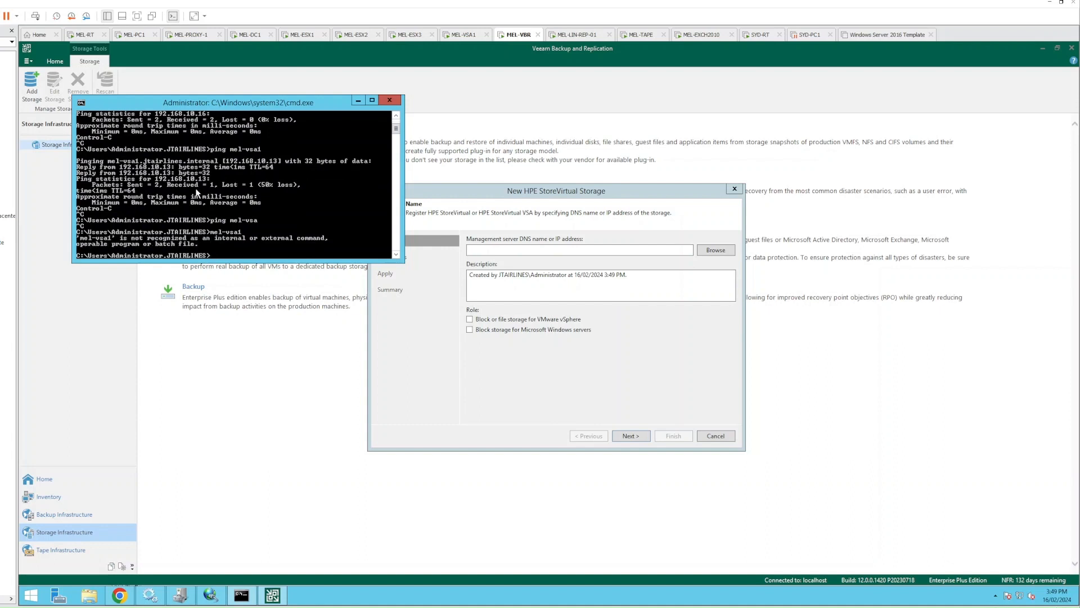
pyautogui.press('Up')
pyautogui.press('Home')
pyautogui.write('ping')
pyautogui.press('Return')
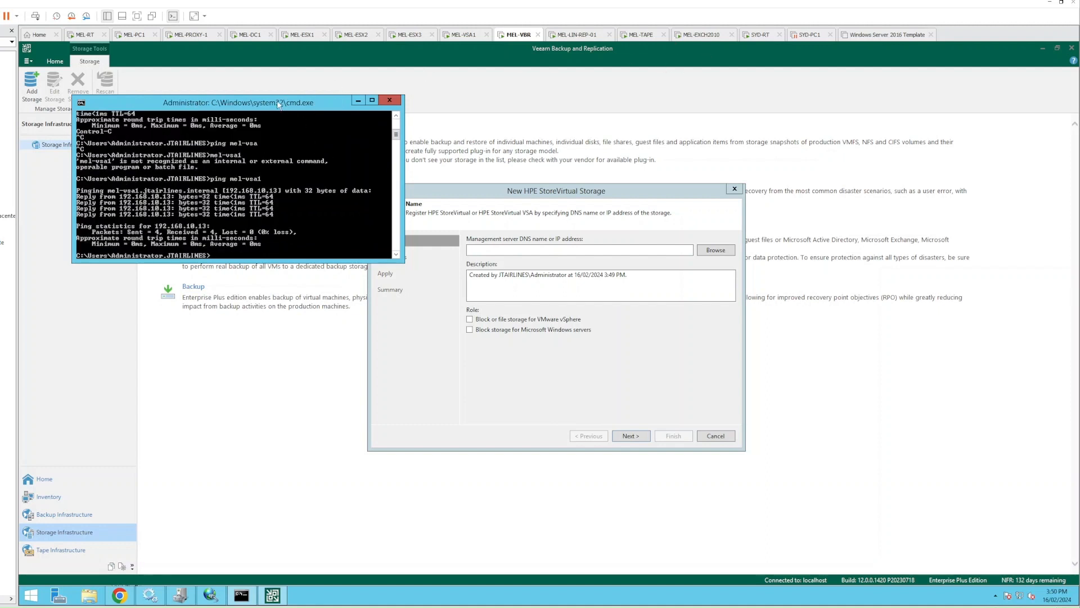
pyautogui.moveTo(278, 104); pyautogui.dragTo(291, 209)
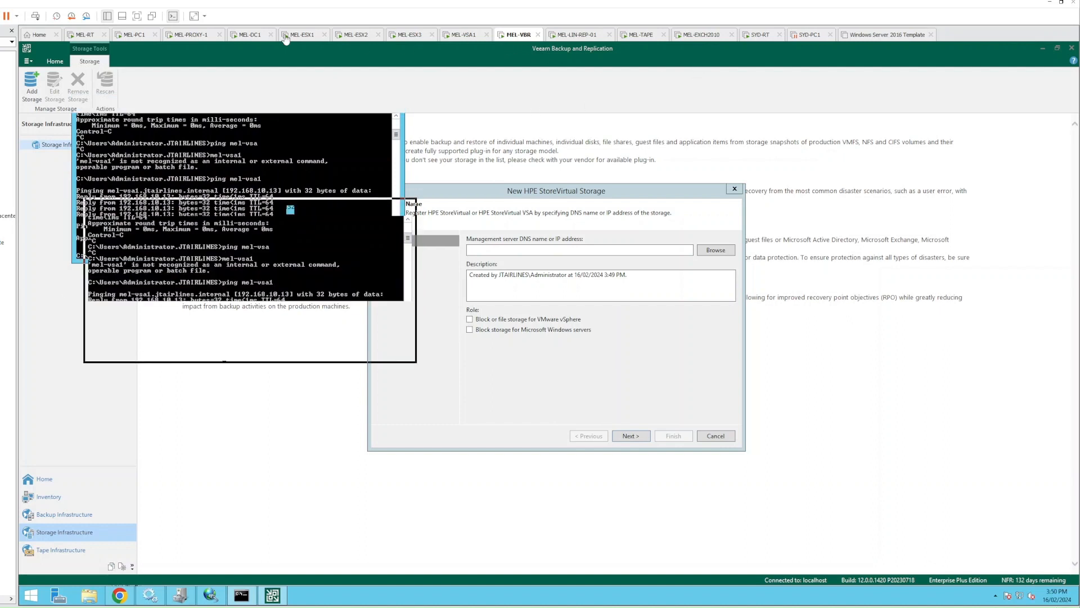
# On the MEL-VSA1 console, enter 'start' at the login prompt to launch the configuration interface
pyautogui.click(465, 38)
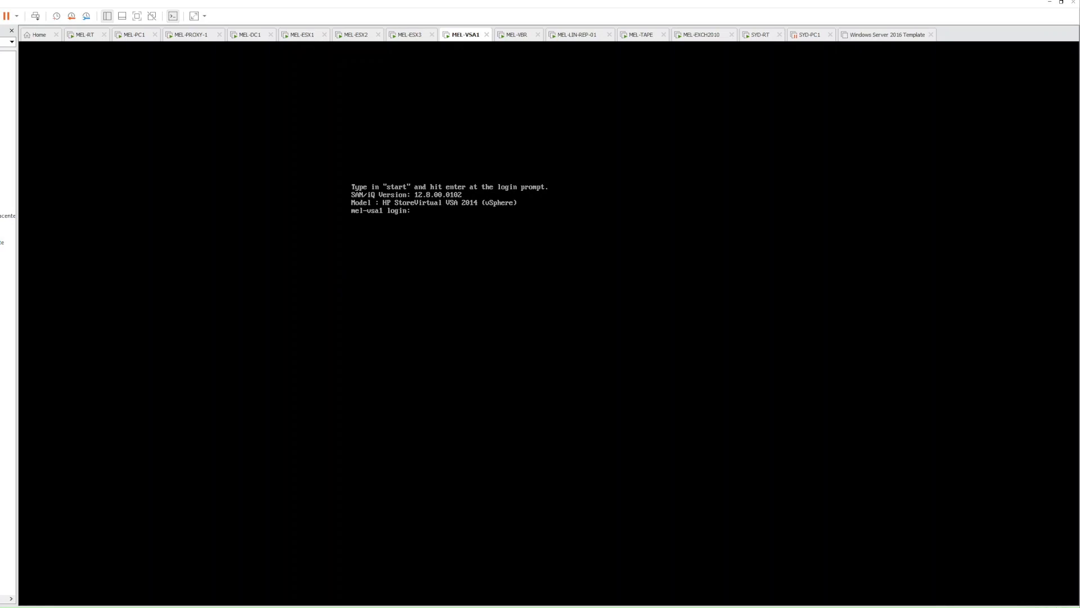
pyautogui.write('administrator')
pyautogui.hotkey('ctrl', 'u')
pyautogui.press('Return')
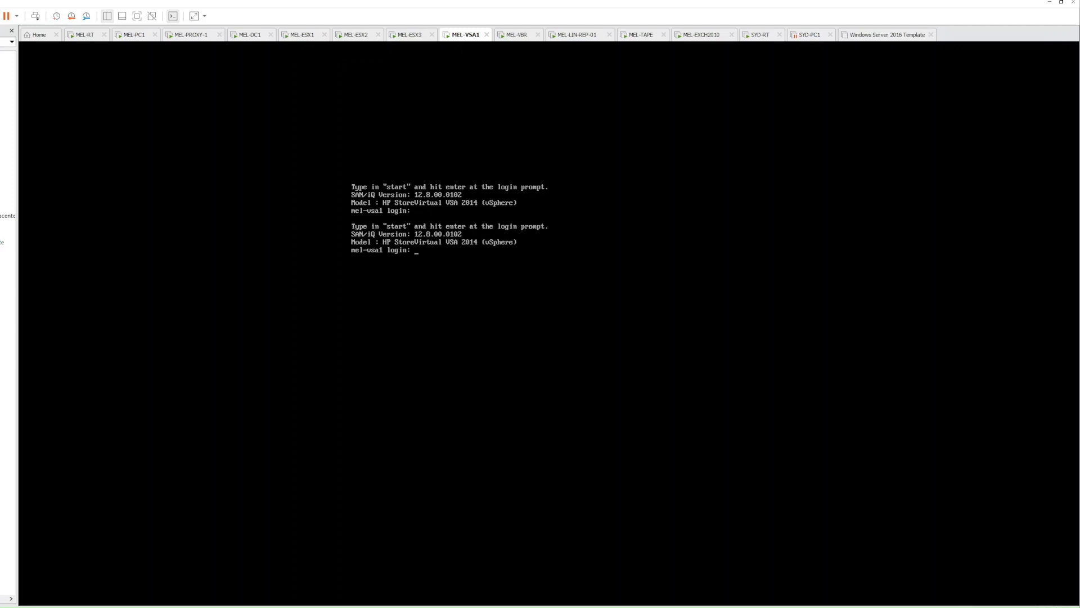
pyautogui.write('administrator')
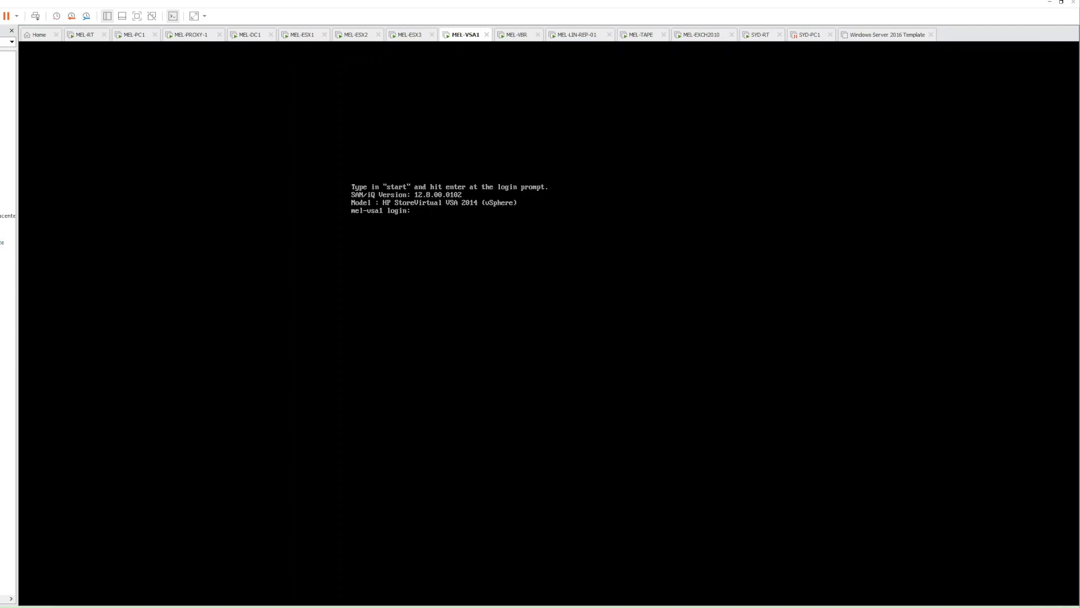
pyautogui.write('start')
pyautogui.press('Return')
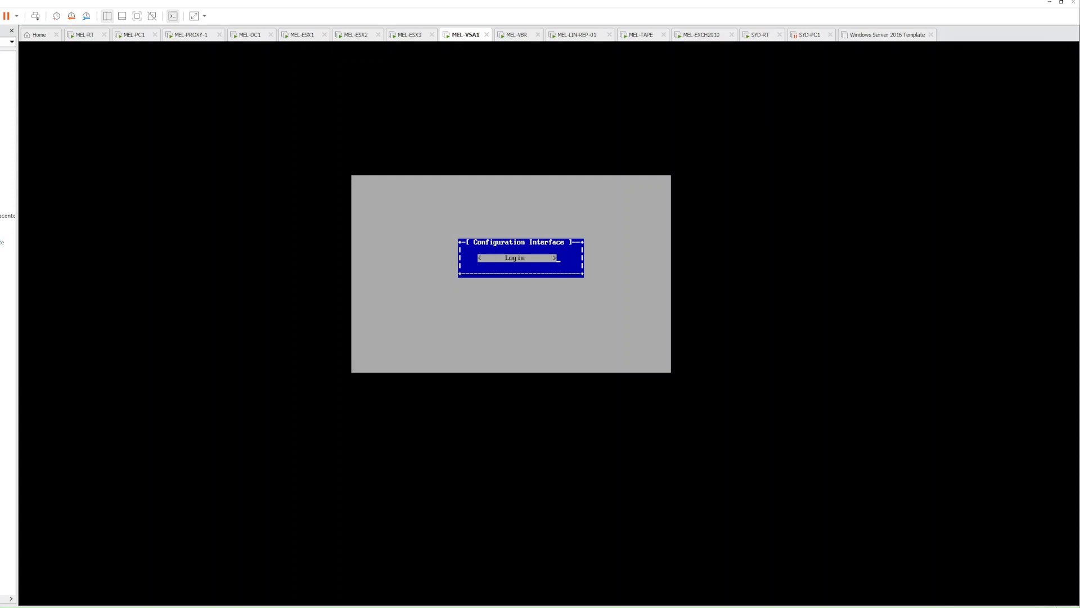
# Try logging in with a lowercase administrator name and password, then dismiss the failure
pyautogui.press('Return')
pyautogui.write('administrator')
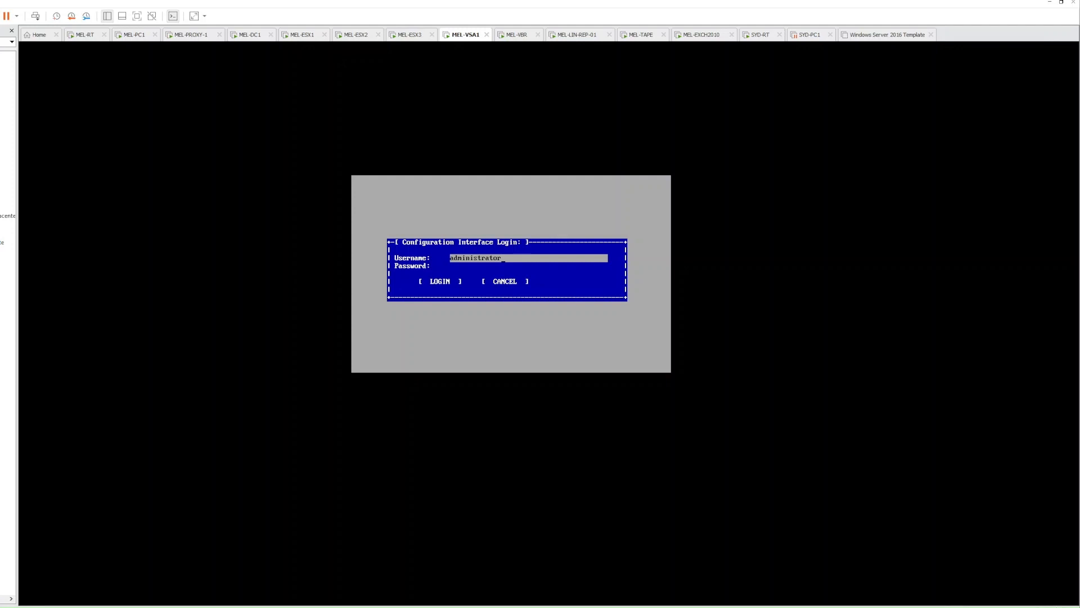
pyautogui.press('Tab')
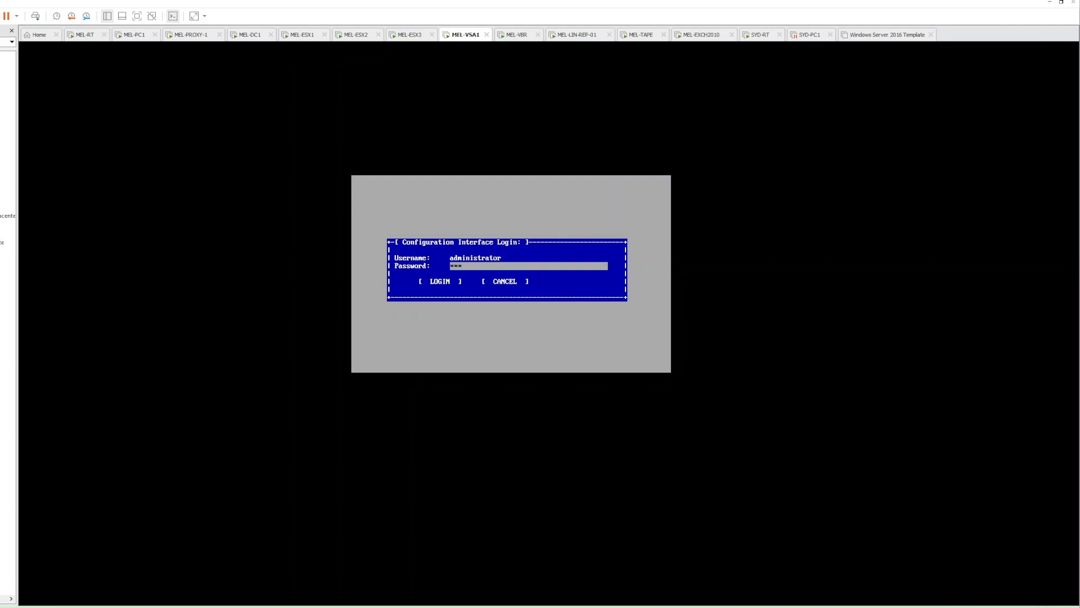
pyautogui.write('**')
pyautogui.press('Tab')
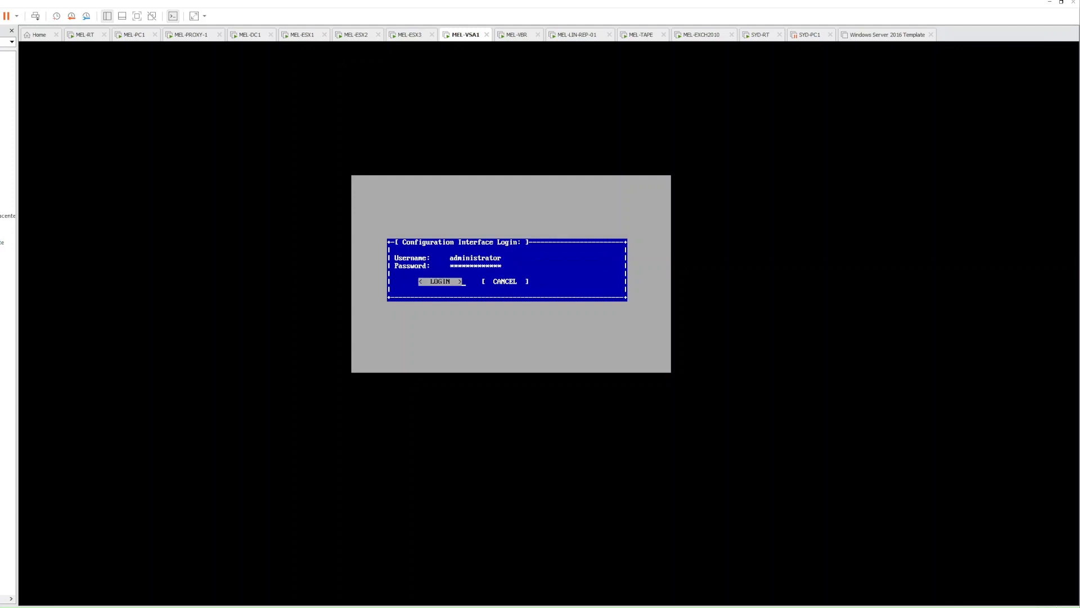
pyautogui.press('Return')
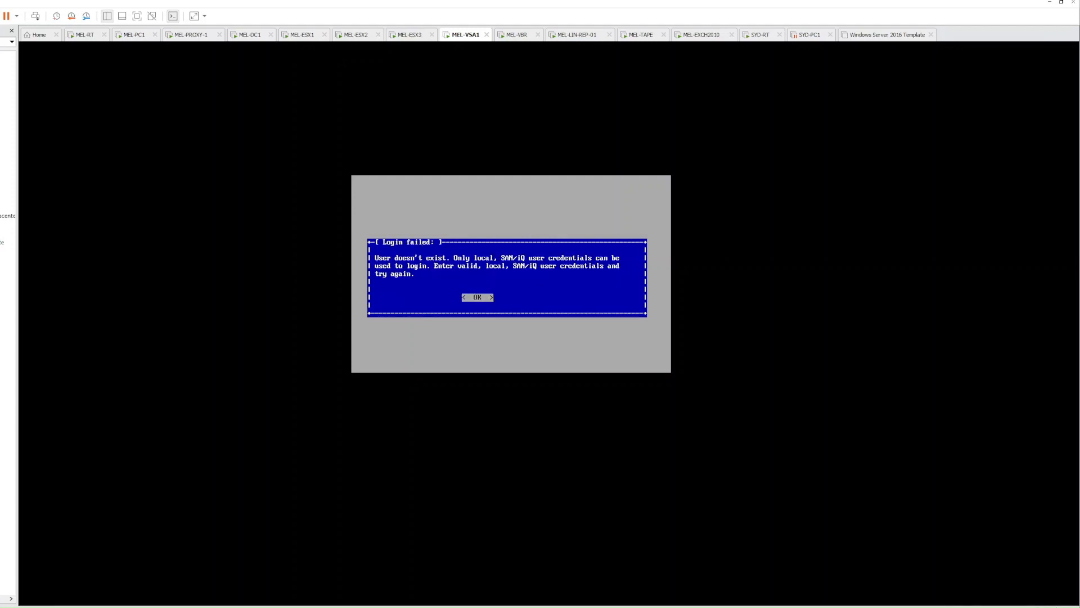
pyautogui.press('Return')
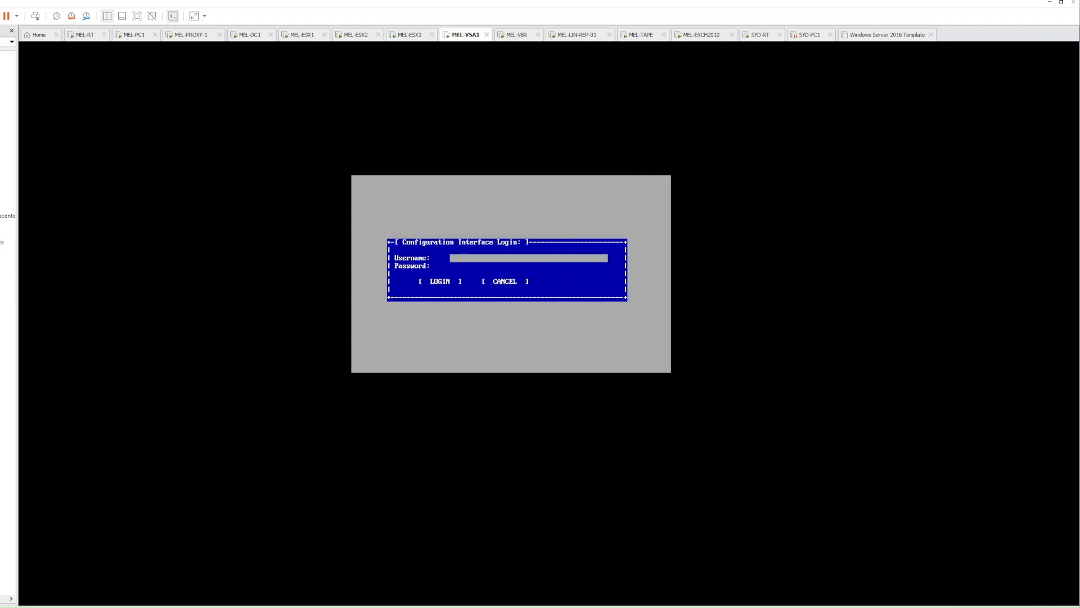
# Log in again as Administrator to reach the Configuration Interface menu
pyautogui.write('administrator')
pyautogui.press('BackSpace')
pyautogui.press('BackSpace')
pyautogui.press('BackSpace')
pyautogui.press('BackSpace')
pyautogui.press('BackSpace')
pyautogui.press('BackSpace')
pyautogui.press('BackSpace')
pyautogui.press('BackSpace')
pyautogui.press('BackSpace')
pyautogui.press('BackSpace')
pyautogui.press('BackSpace')
pyautogui.press('BackSpace')
pyautogui.press('BackSpace')
pyautogui.write('Administrator')
pyautogui.press('Tab')
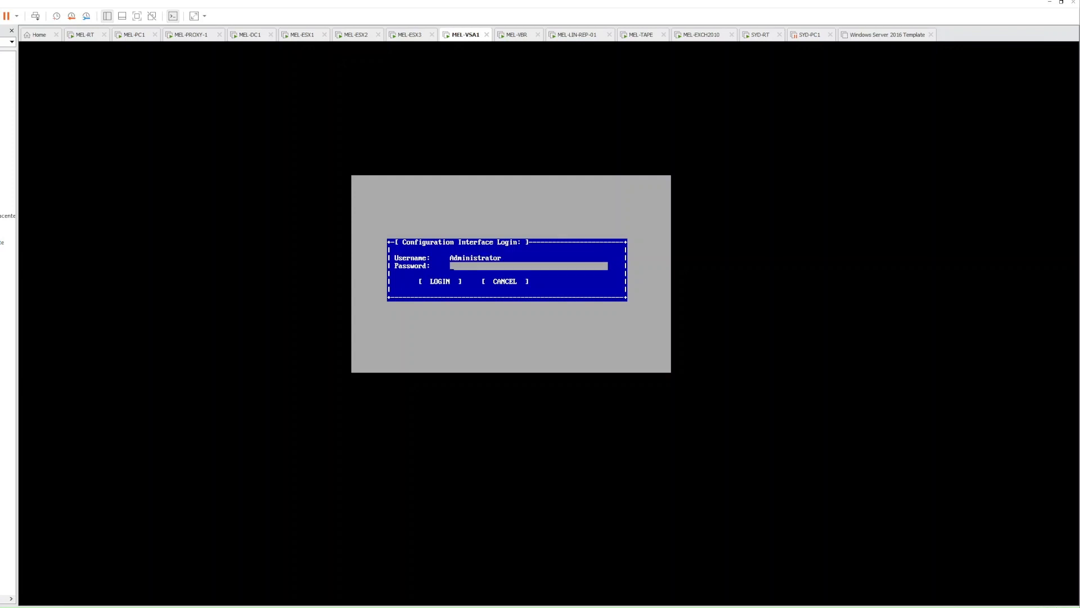
pyautogui.press('Tab')
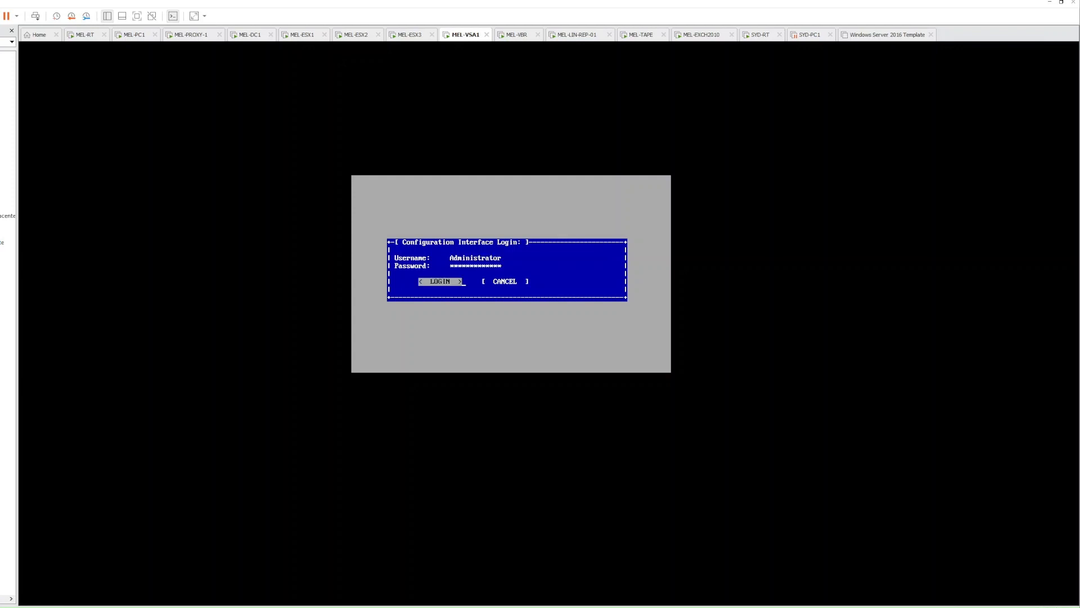
pyautogui.press('Return')
# View eth0 (192.168.10.13) and eth1 (192.168.11.13) TCP/IP settings, cancelling each unchanged
pyautogui.press('Down')
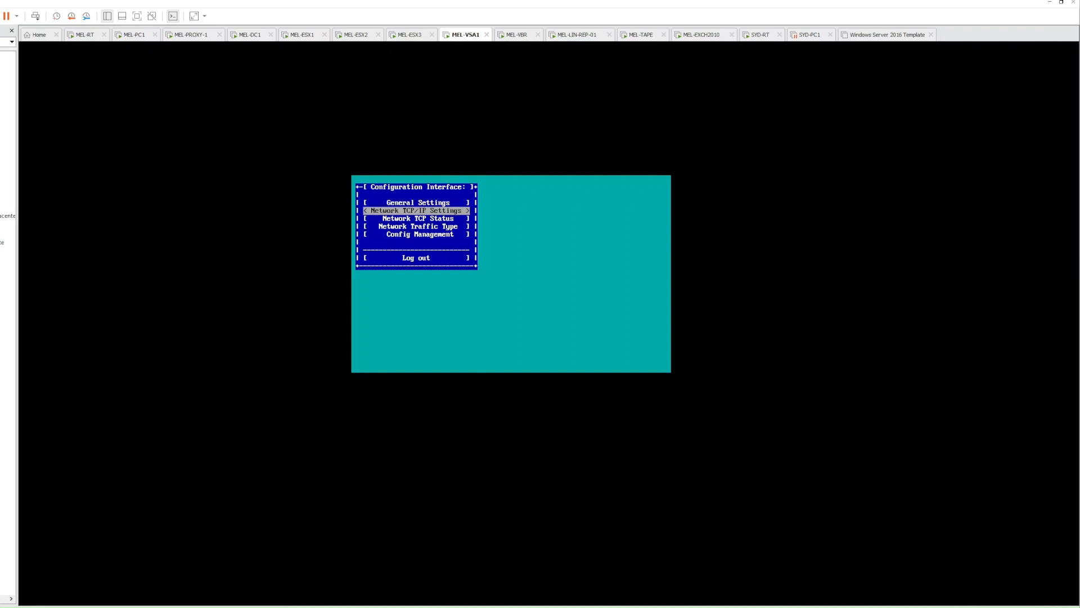
pyautogui.press('Return')
pyautogui.press('Up')
pyautogui.press('Up')
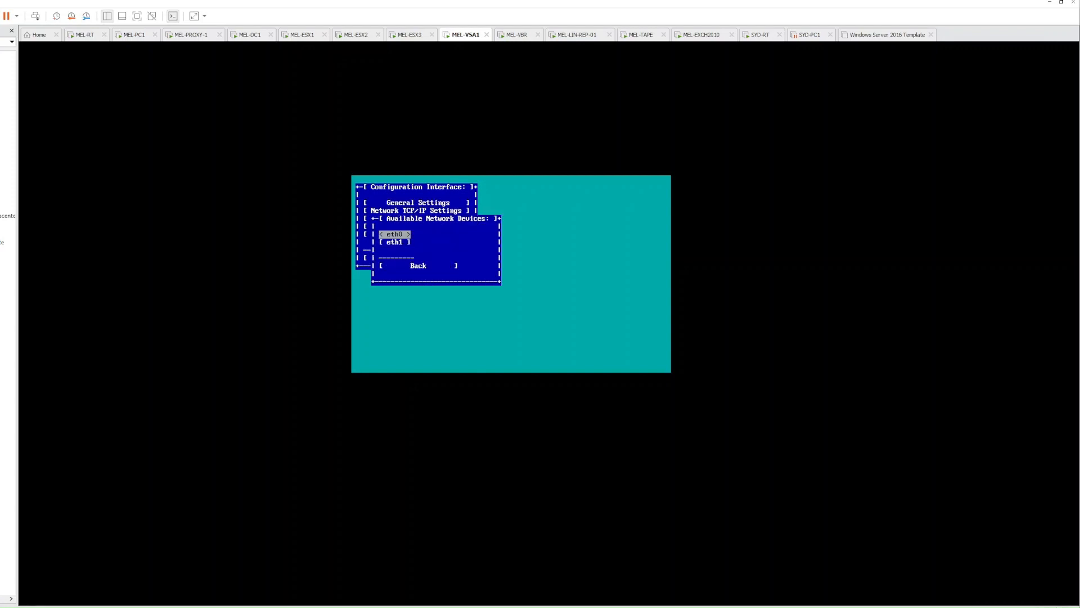
pyautogui.press('Return')
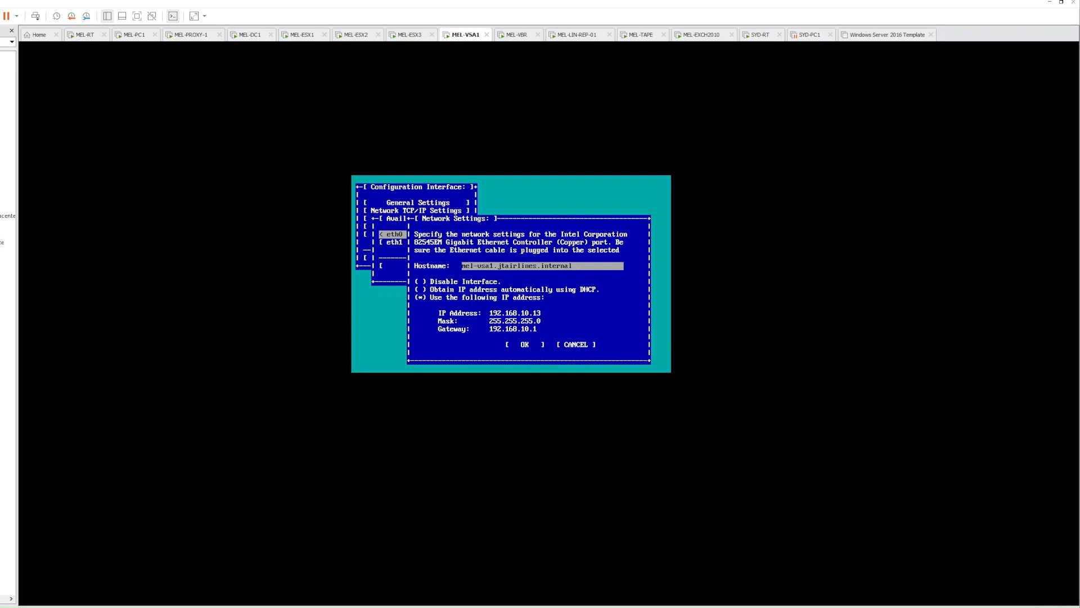
pyautogui.press('Down')
pyautogui.press('Down')
pyautogui.press('Down')
pyautogui.press('Down')
pyautogui.press('Down')
pyautogui.press('Down')
pyautogui.press('Down')
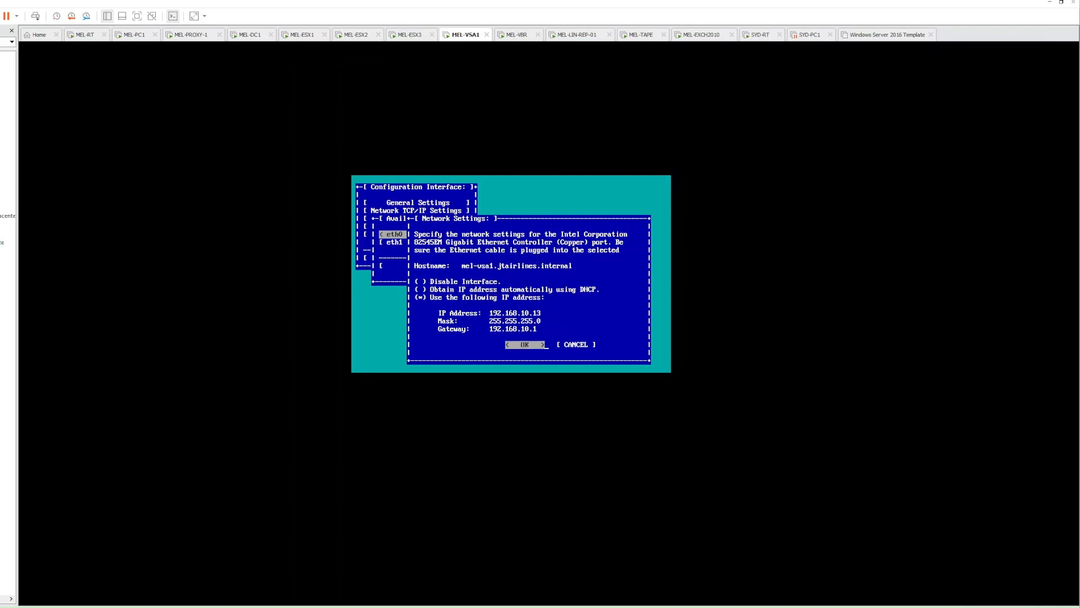
pyautogui.press('Right')
pyautogui.press('Return')
pyautogui.press('Down')
pyautogui.press('Return')
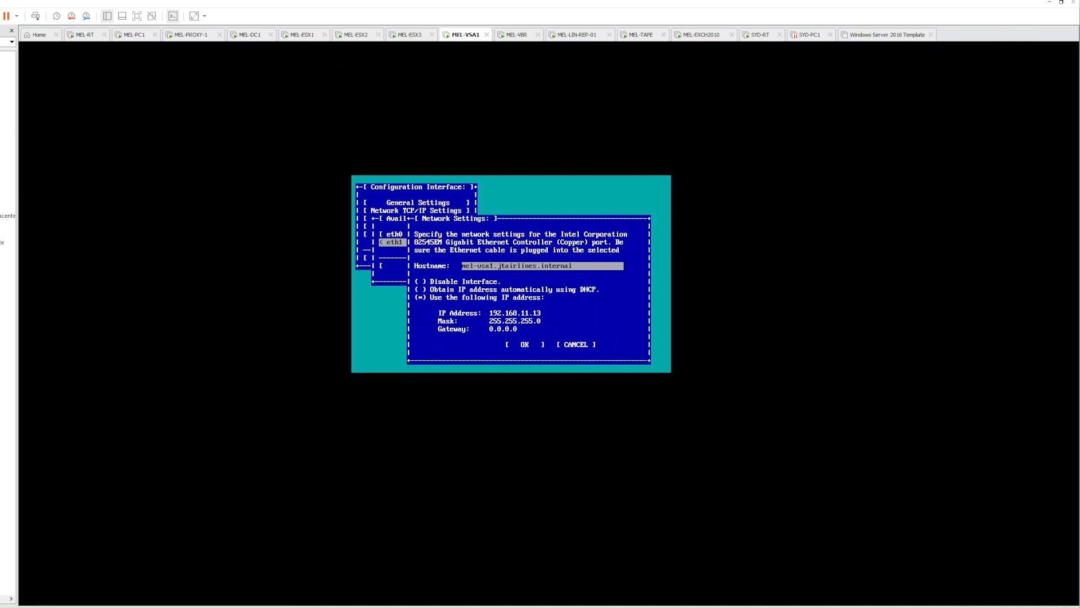
pyautogui.press('Down')
pyautogui.press('Down')
pyautogui.press('Down')
pyautogui.press('Down')
pyautogui.press('Down')
pyautogui.press('Down')
pyautogui.press('Down')
pyautogui.press('Right')
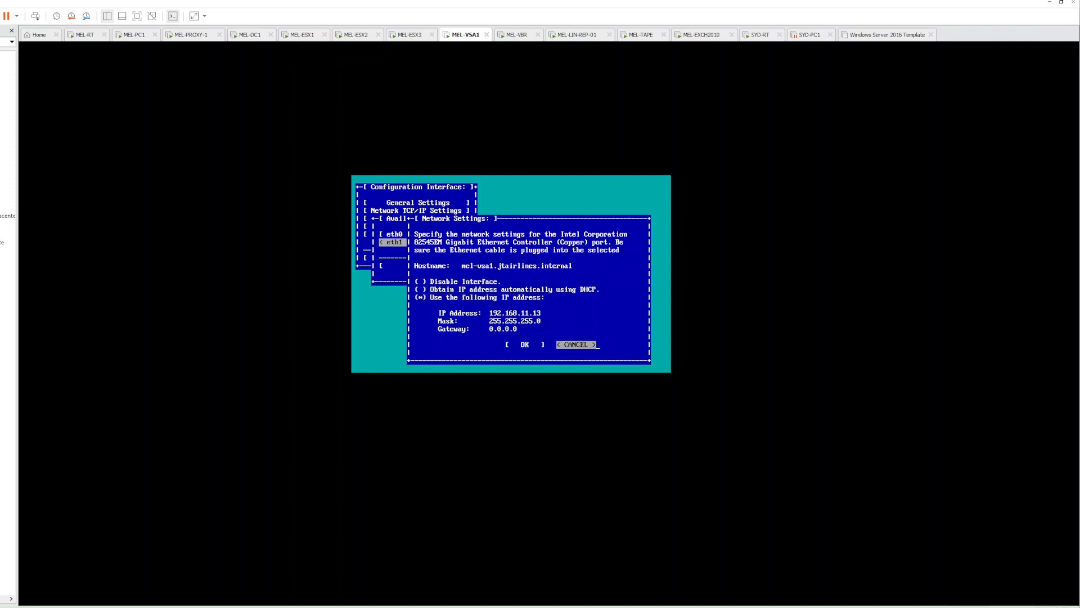
pyautogui.press('Return')
# Return to the main menu and log out of the configuration interface
pyautogui.press('Down')
pyautogui.press('Return')
pyautogui.press('Down')
pyautogui.press('Down')
pyautogui.press('Down')
pyautogui.press('Down')
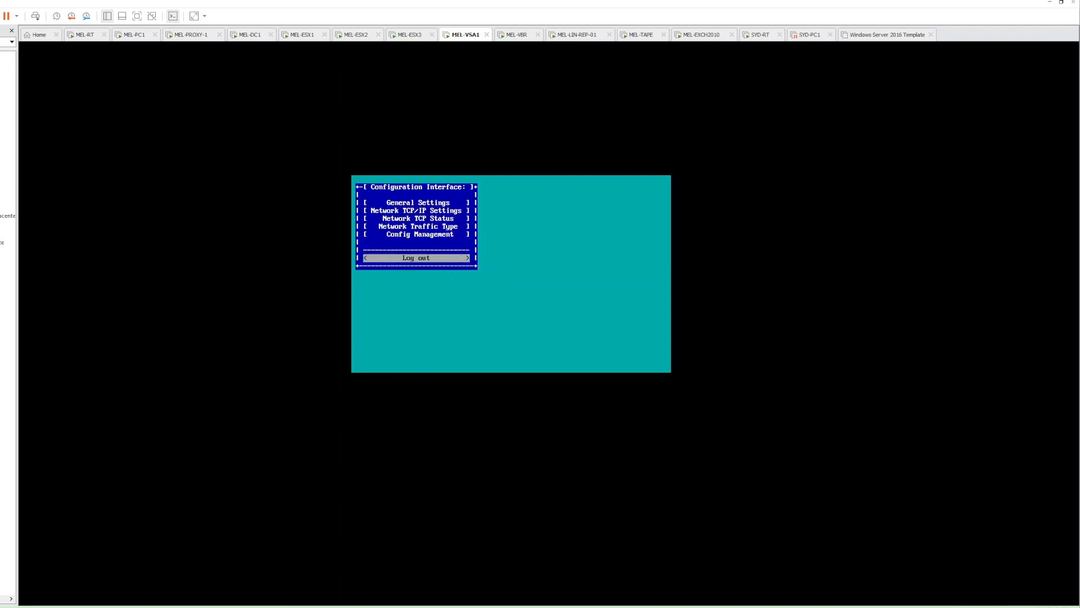
pyautogui.press('Return')
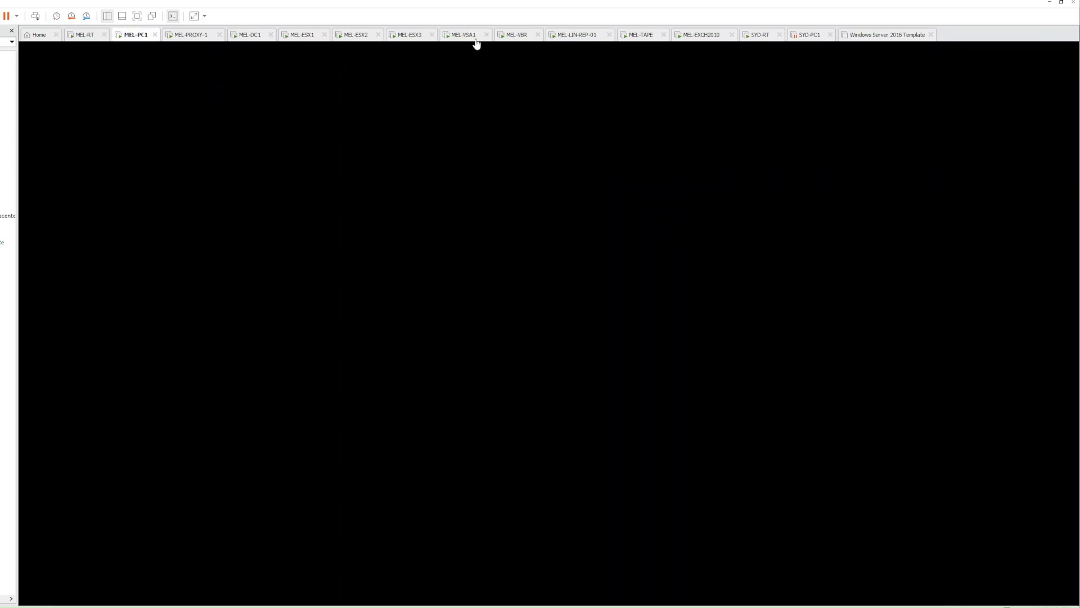
# Enter mel-vsa1.jtairlines.internal as the storage name and tick Block or file storage for VMware vSphere
pyautogui.click(508, 37)
pyautogui.click(496, 257)
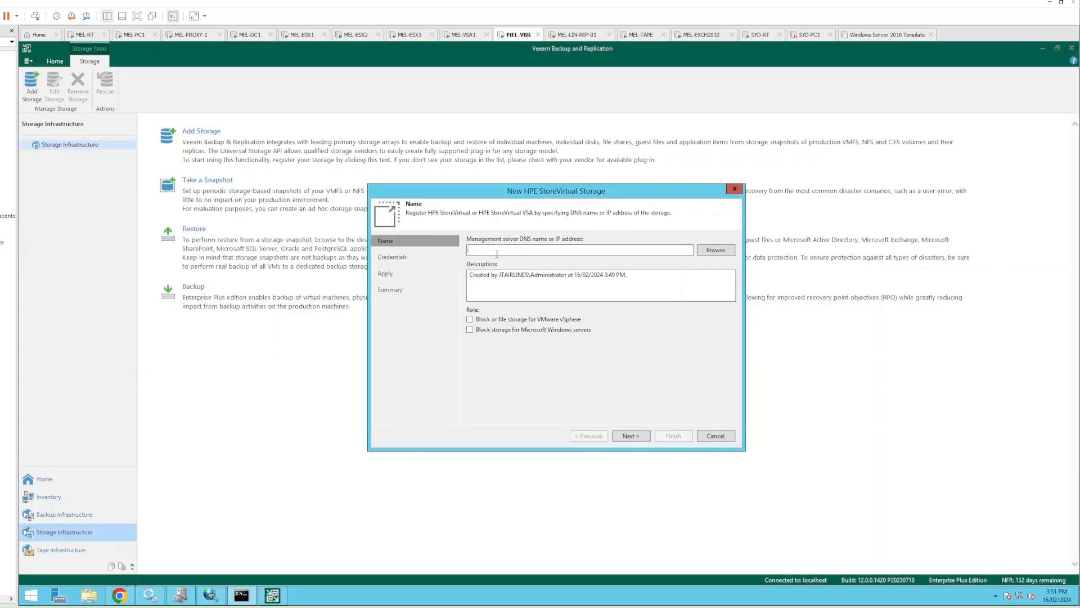
pyautogui.write('mel-vsa1.jtairlines.internal')
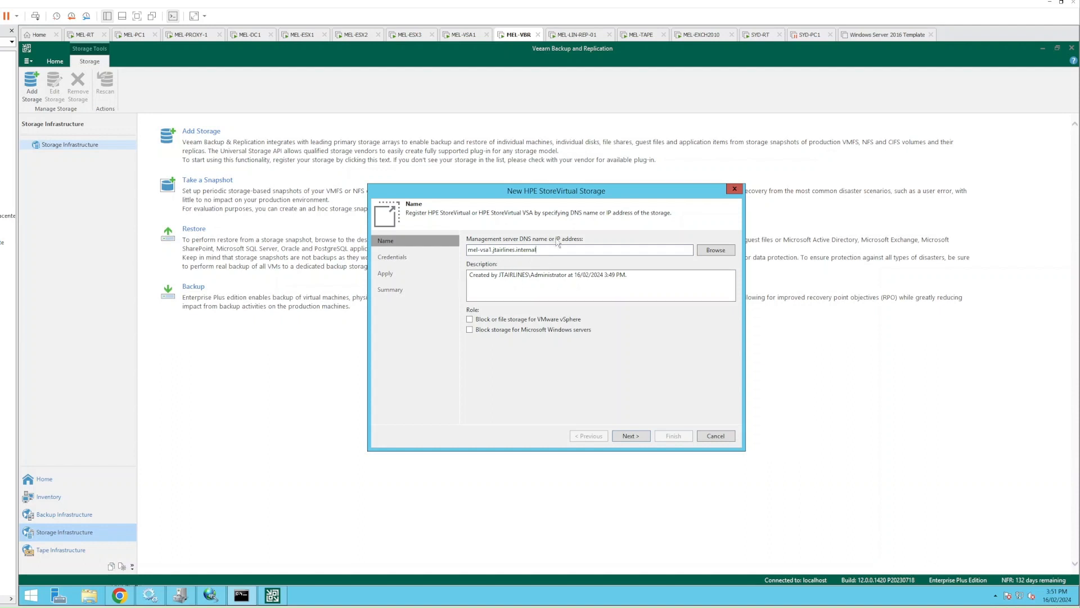
pyautogui.click(472, 320)
# Add new storage credentials with the Administrator account and its password
pyautogui.click(629, 437)
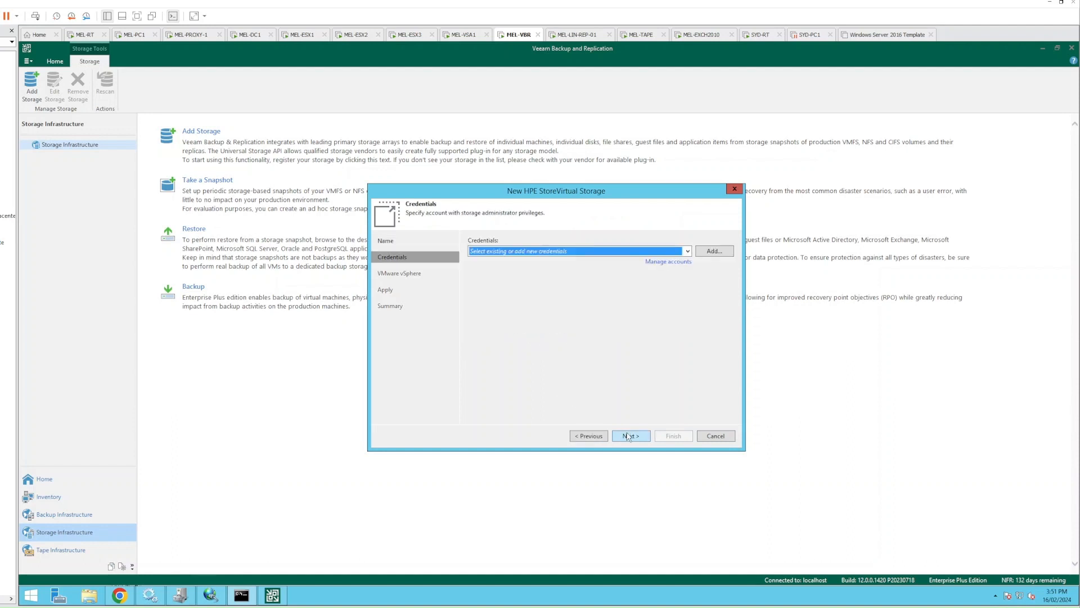
pyautogui.click(503, 253)
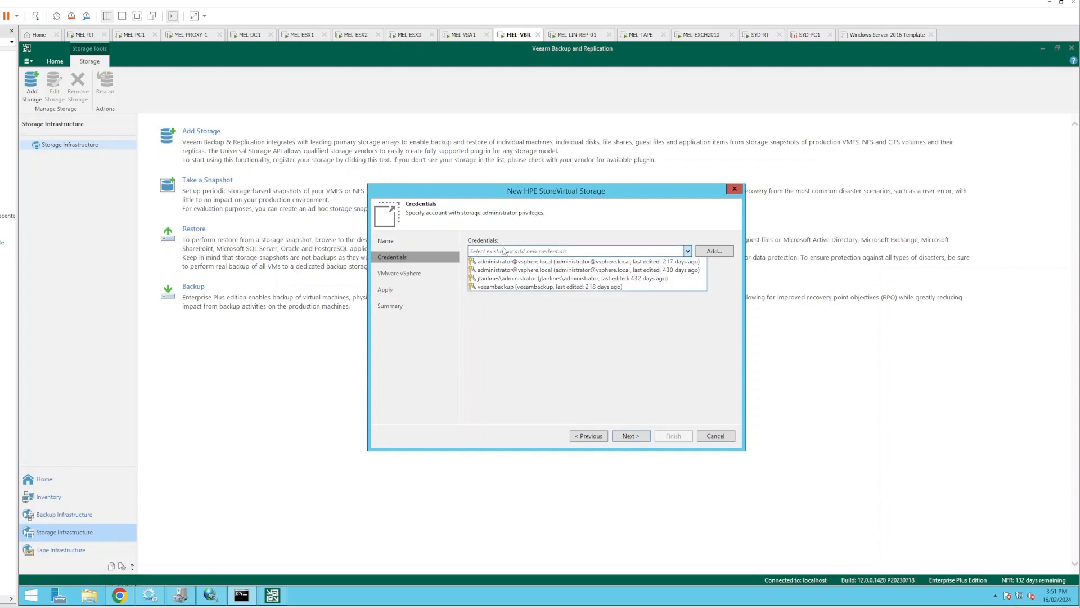
pyautogui.click(505, 251)
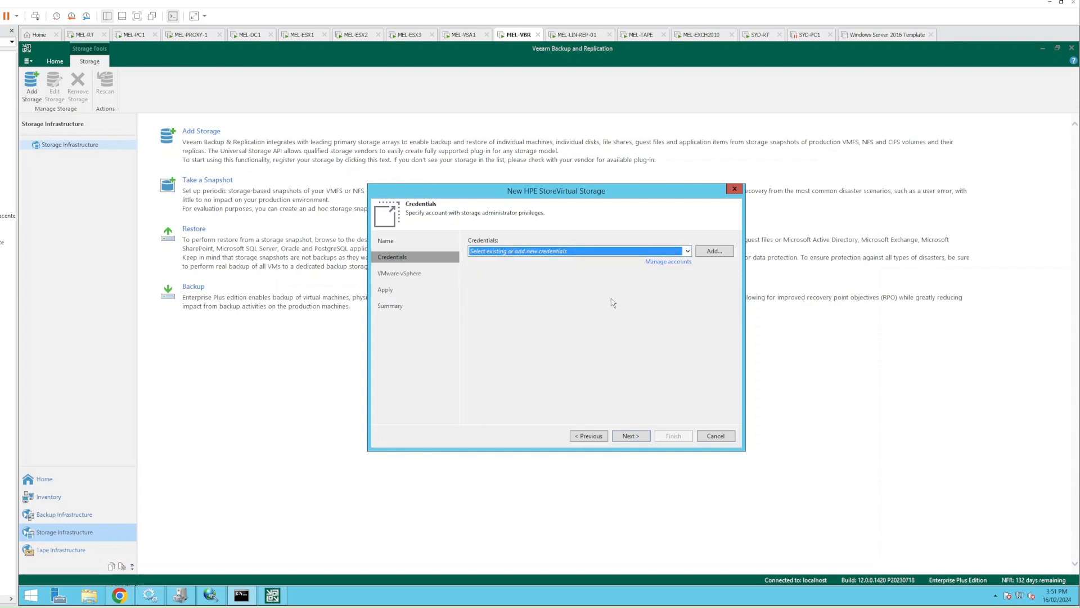
pyautogui.click(714, 251)
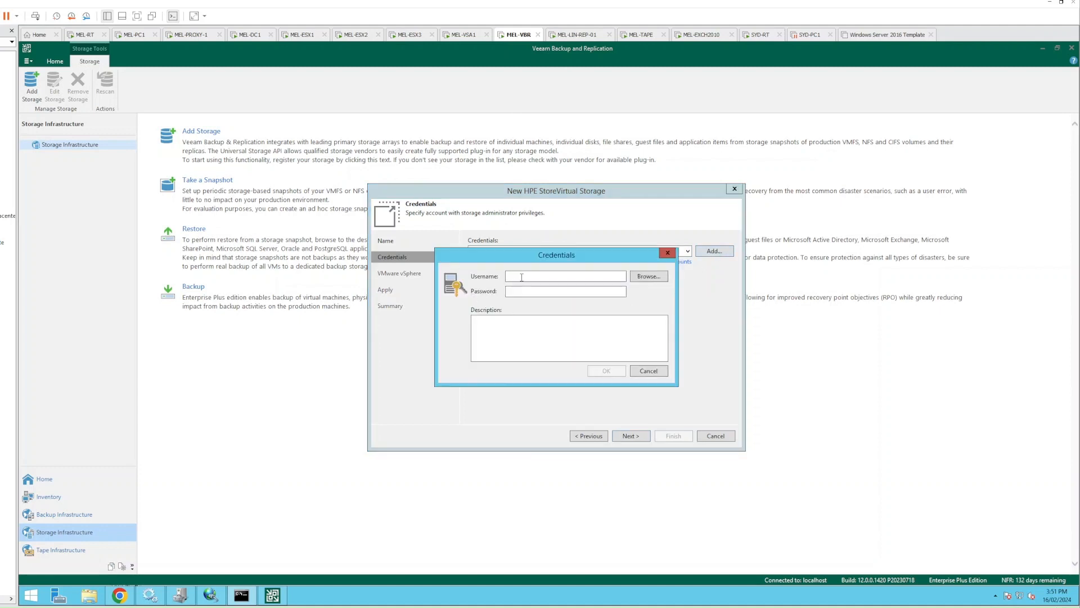
pyautogui.write('ministrator*****')
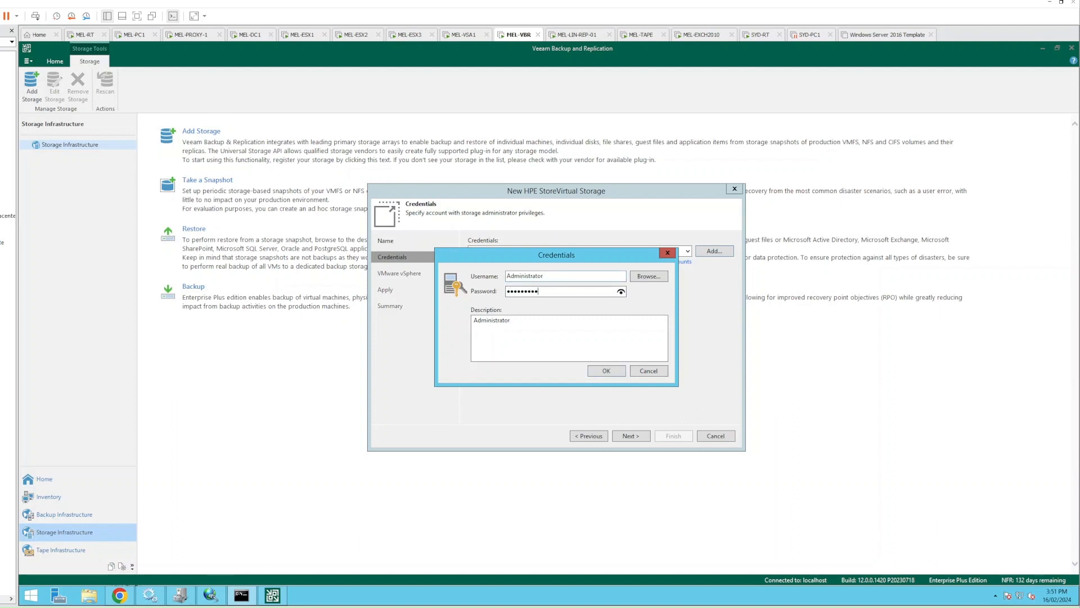
pyautogui.write('********')
pyautogui.press('Tab')
pyautogui.press('Tab')
pyautogui.press('Tab')
# Describe the credentials as HPE StoreVirtual management, save them, and trust the storage's SSH key
pyautogui.click(533, 330)
pyautogui.hotkey('ctrl', 'a')
pyautogui.write('HPE StoreVirtual Manageme')
pyautogui.press('Return')
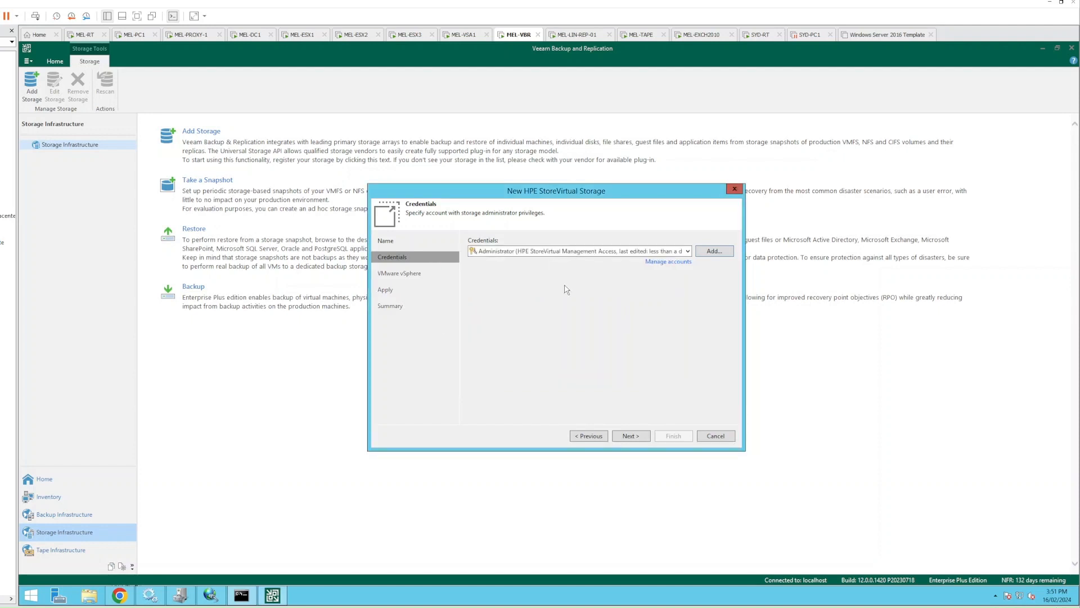
pyautogui.click(635, 437)
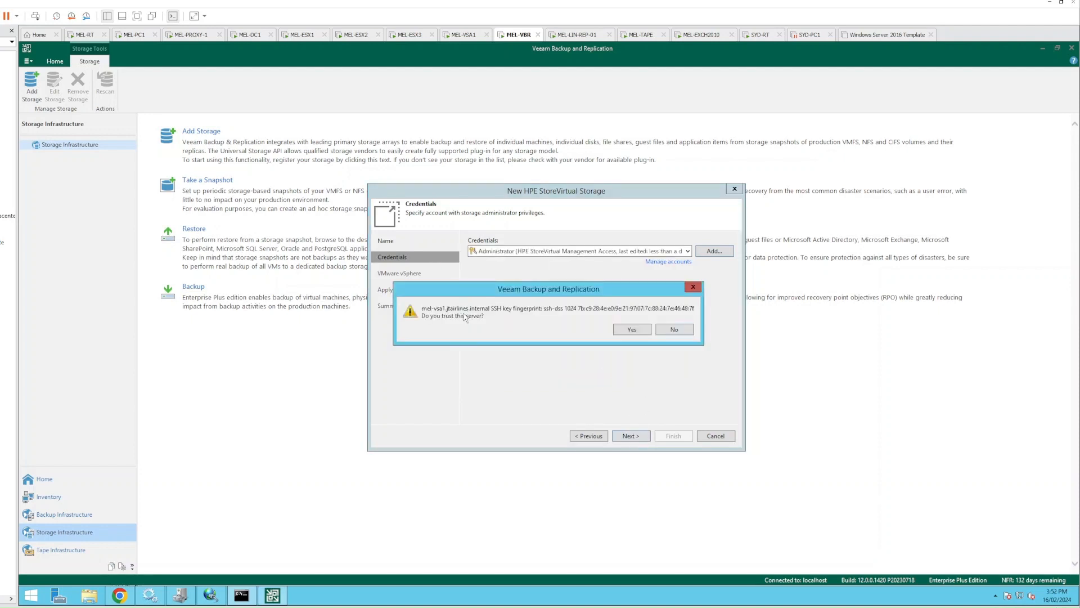
pyautogui.click(631, 330)
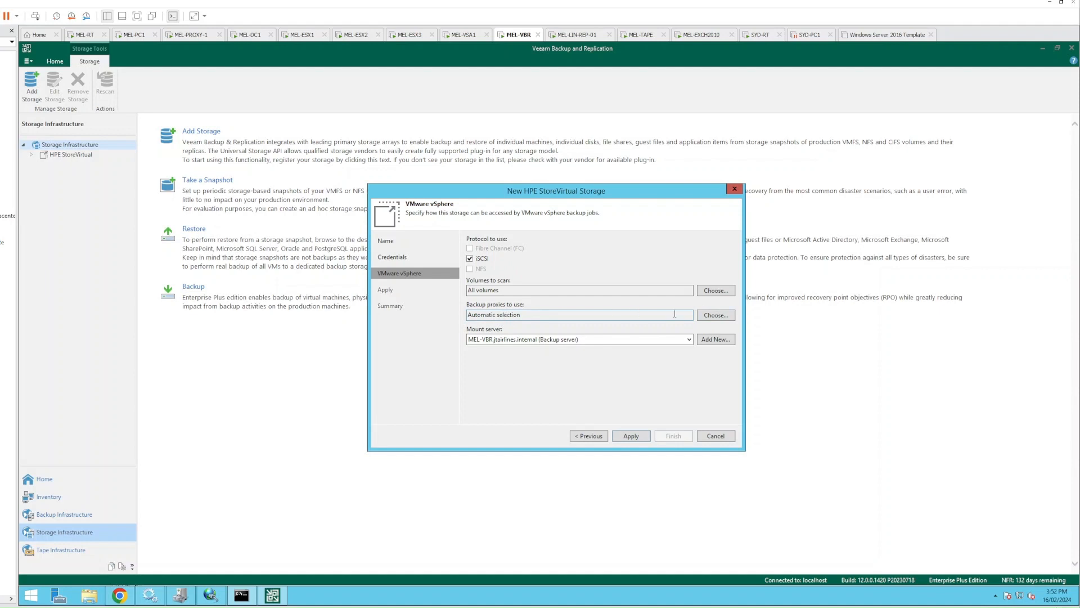
# Limit the storage to backup proxy mel-proxy-1, make it the mount server, and apply
pyautogui.click(726, 315)
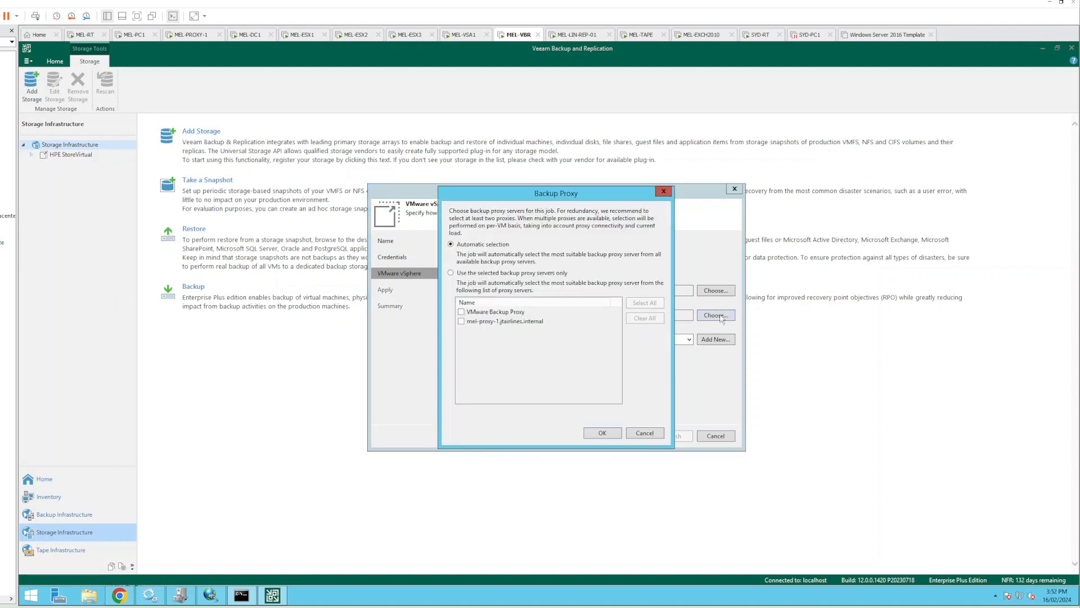
pyautogui.click(451, 274)
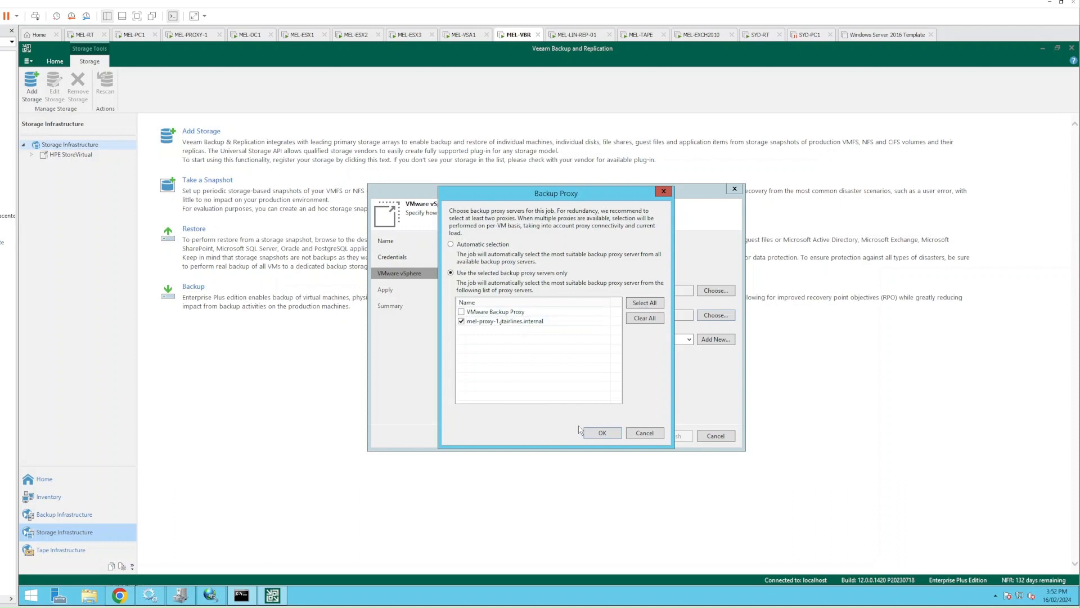
pyautogui.click(602, 434)
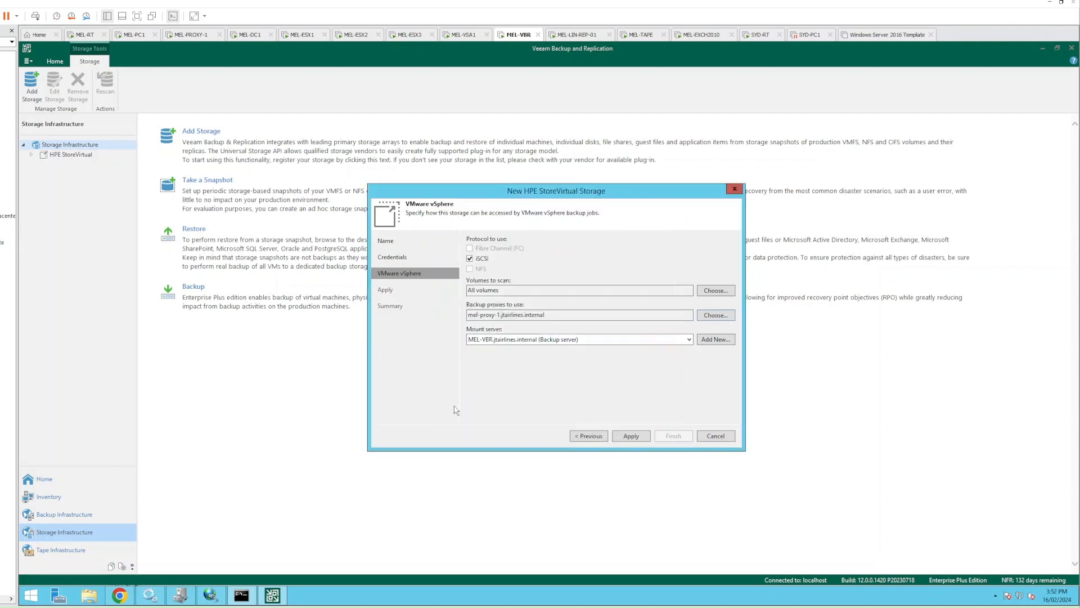
pyautogui.click(538, 340)
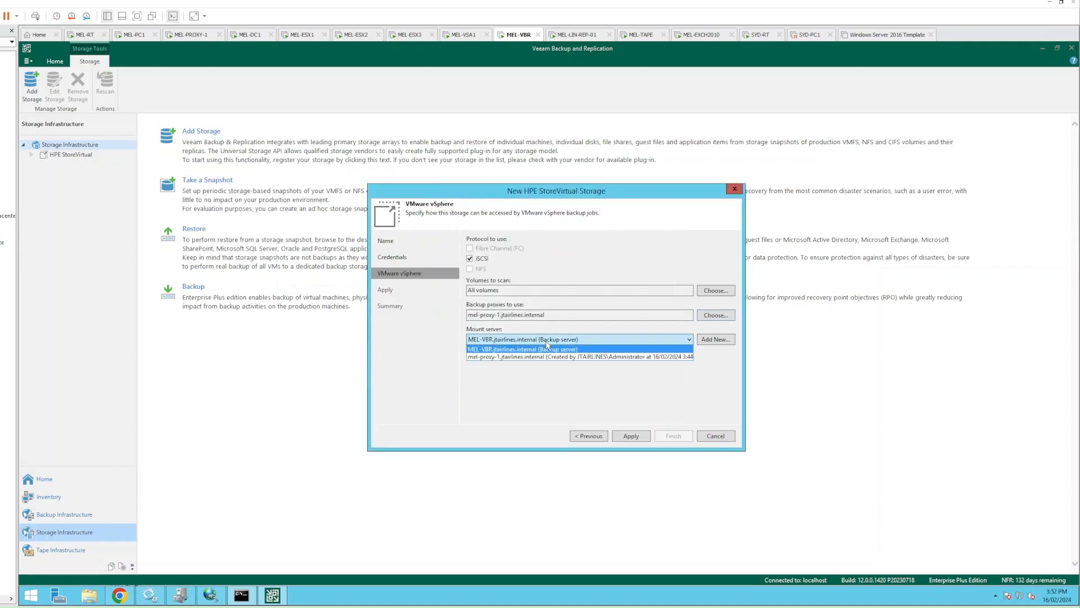
pyautogui.click(510, 357)
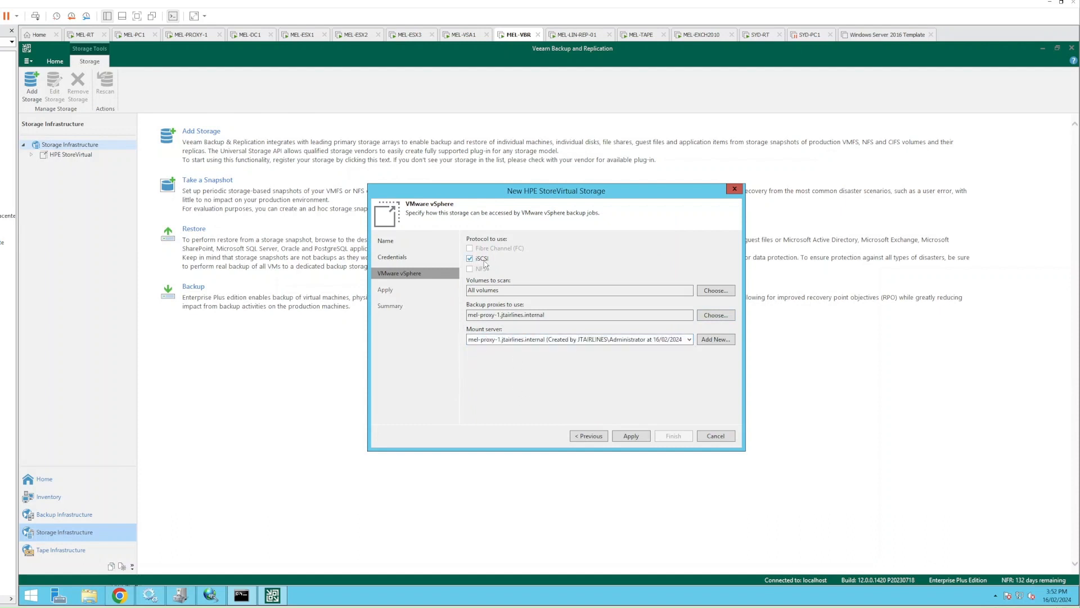
pyautogui.click(633, 439)
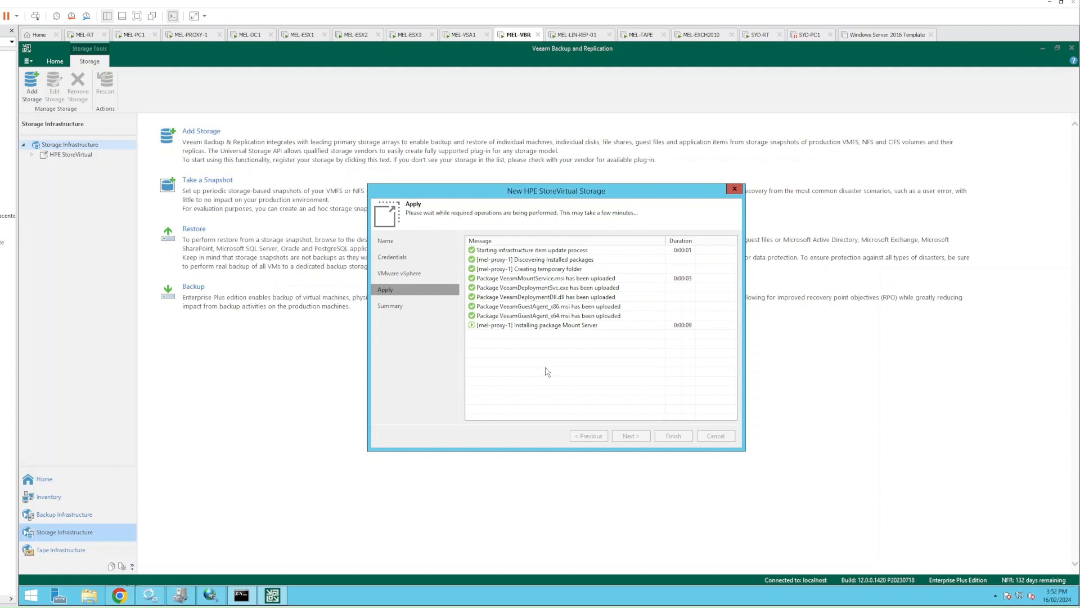
pyautogui.click(242, 596)
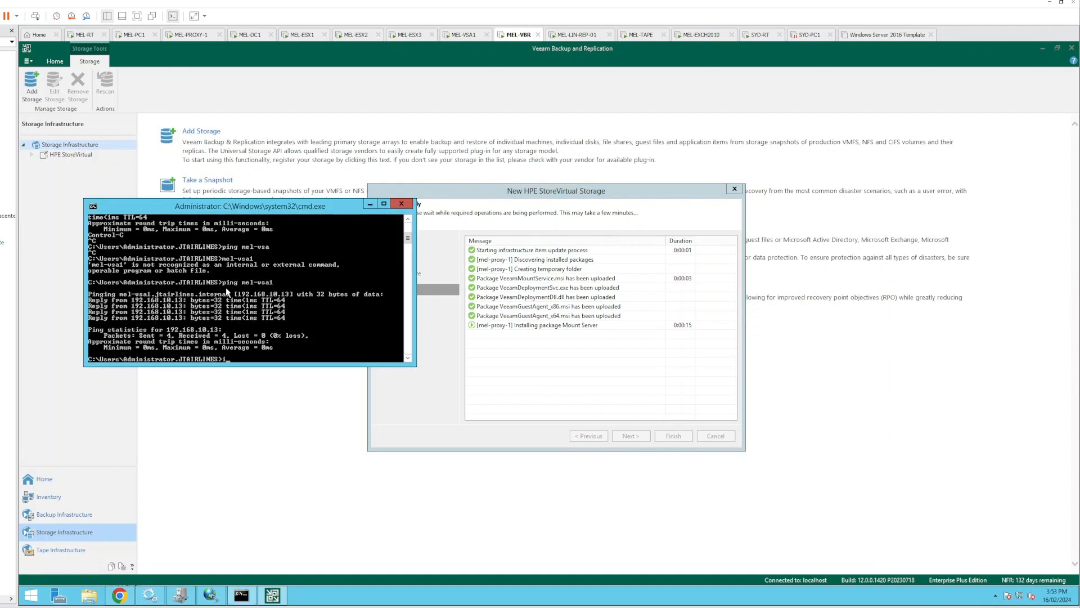
# Run ipconfig and open the Network Connections list of adapters
pyautogui.write('ipconfig')
pyautogui.press('Return')
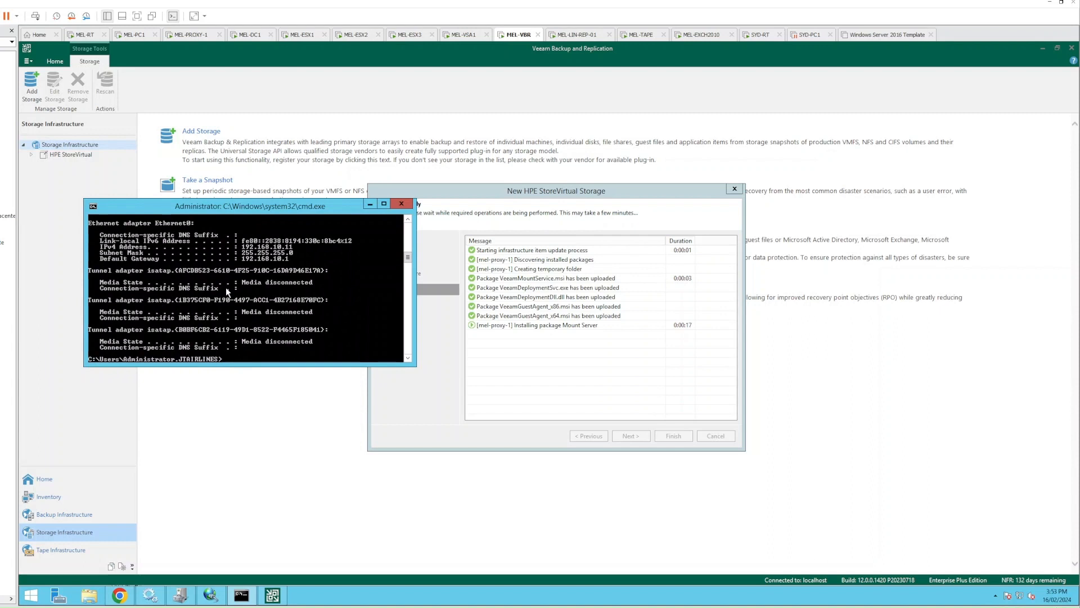
pyautogui.rightClick(1021, 600)
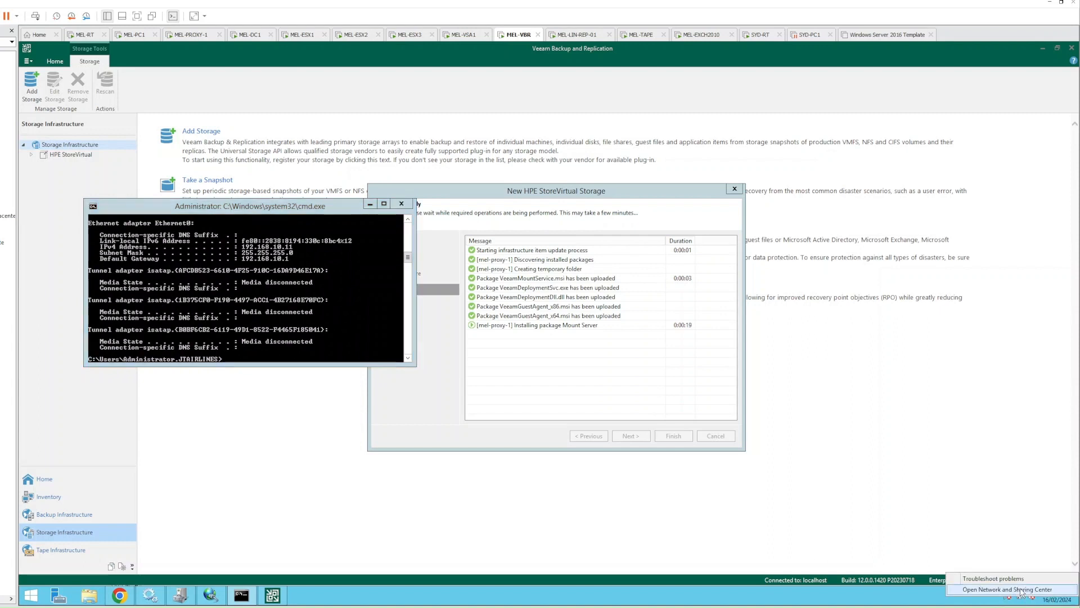
pyautogui.click(990, 589)
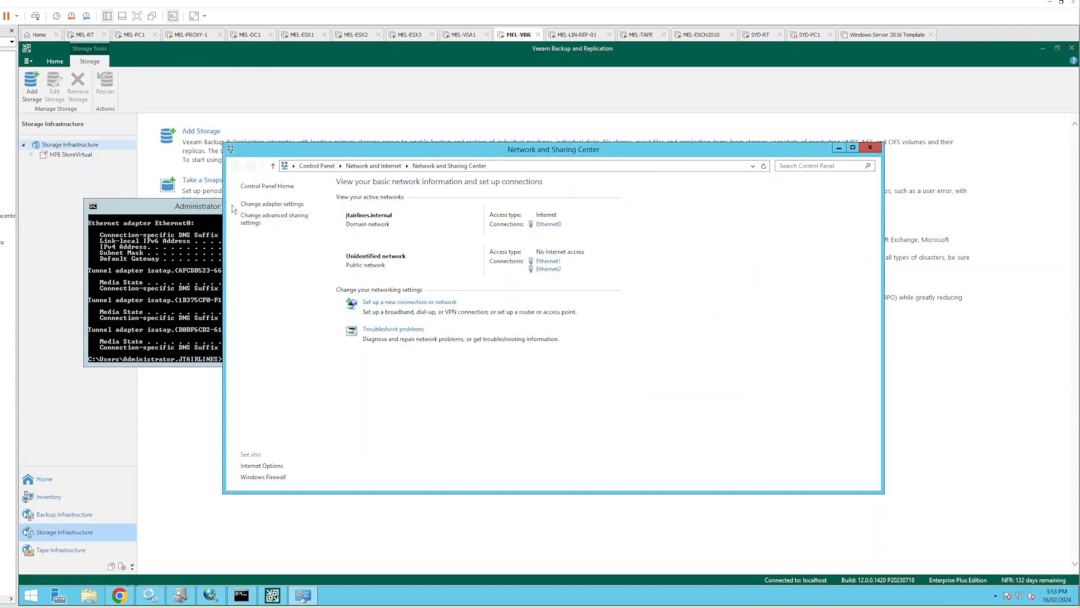
pyautogui.click(273, 205)
pyautogui.click(284, 225)
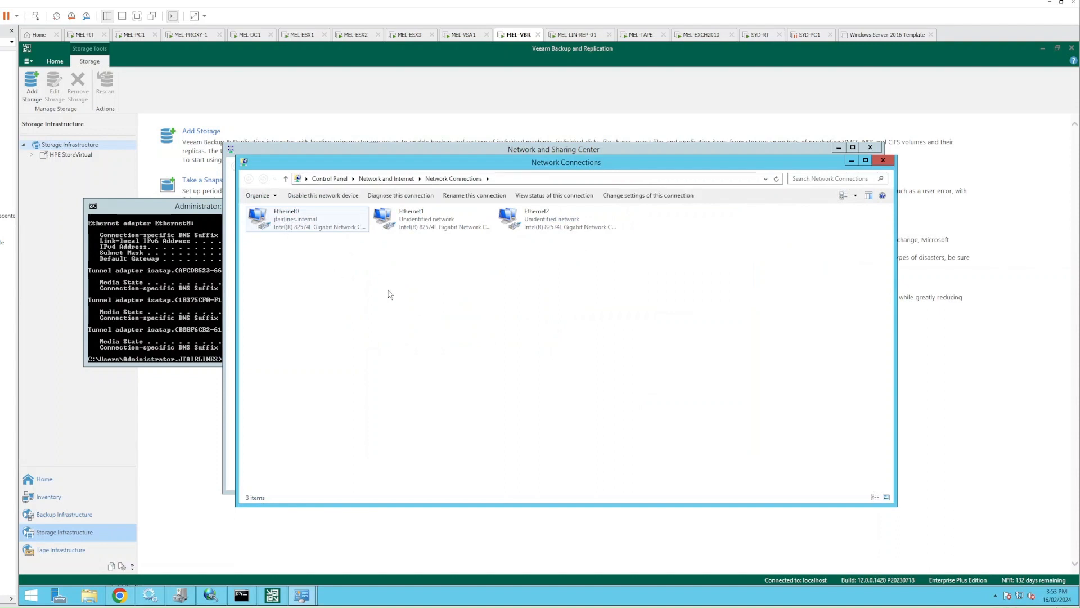
pyautogui.click(427, 253)
# View Ethernet1's IPv4 address settings and close them without changes
pyautogui.rightClick(420, 225)
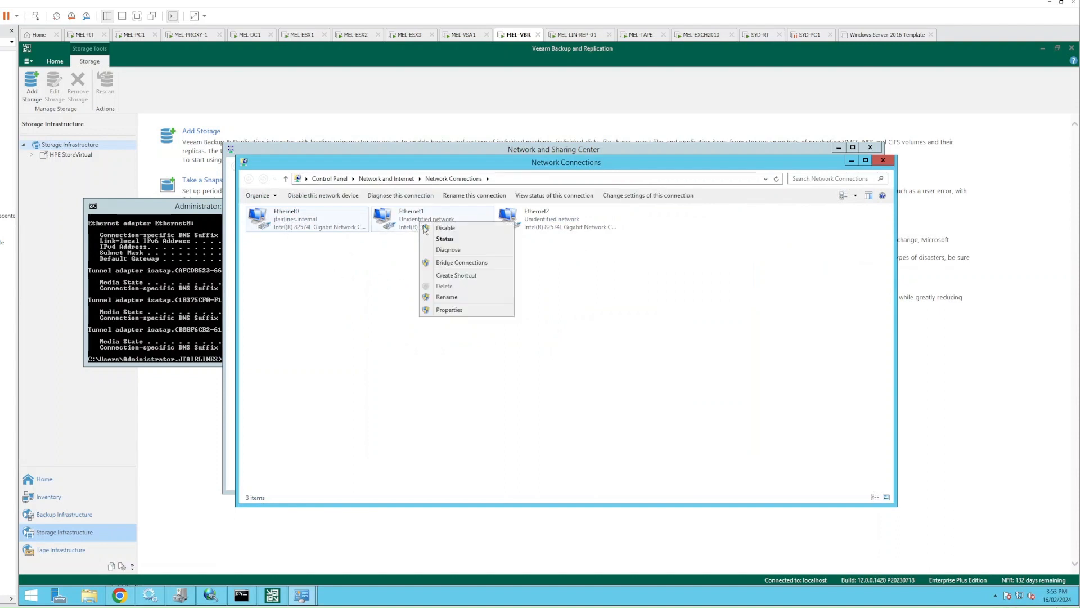
pyautogui.click(446, 309)
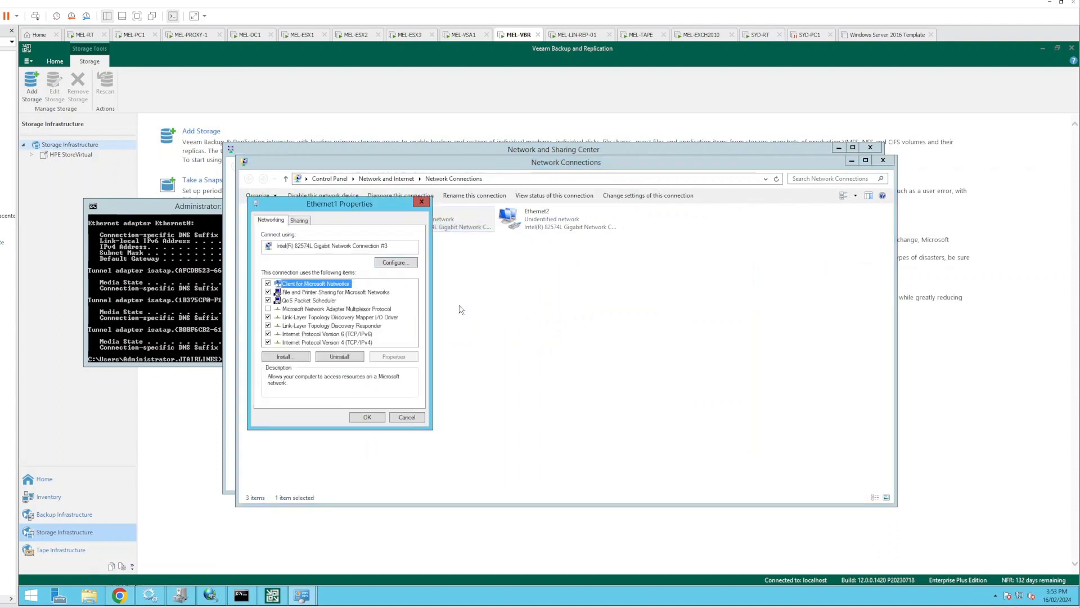
pyautogui.doubleClick(368, 342)
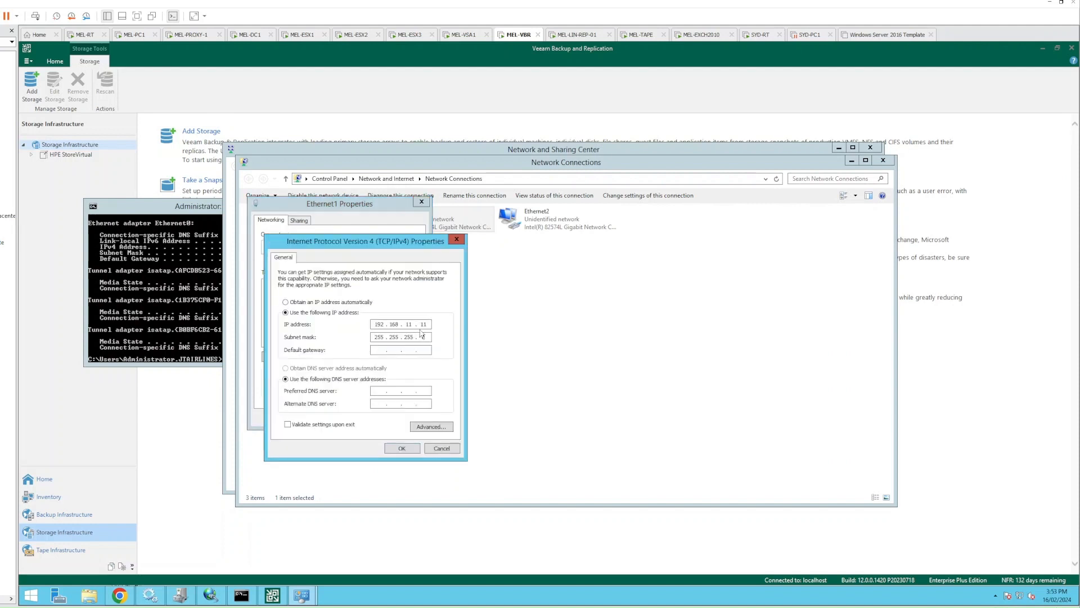
pyautogui.click(447, 451)
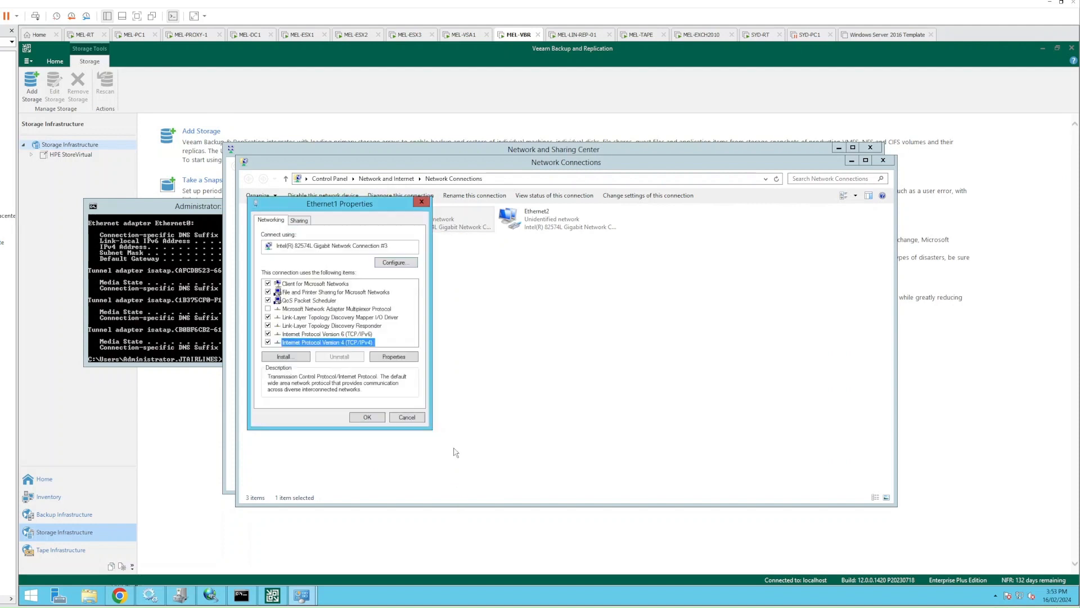
pyautogui.click(407, 417)
# View Ethernet2's IPv4 address settings and close them without changes
pyautogui.click(532, 220)
pyautogui.rightClick(531, 219)
pyautogui.click(548, 312)
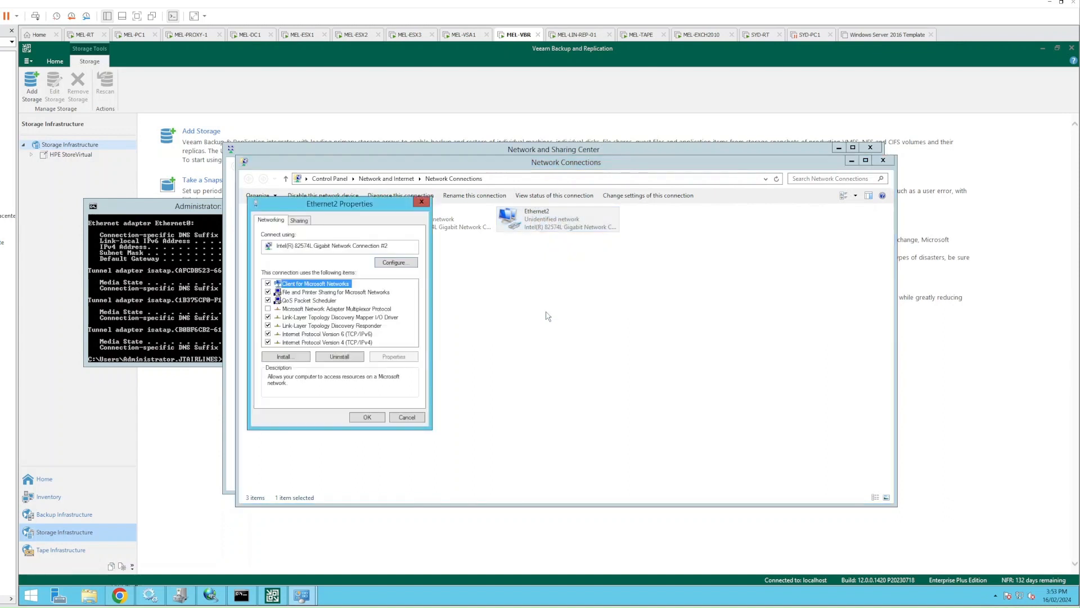
pyautogui.doubleClick(356, 342)
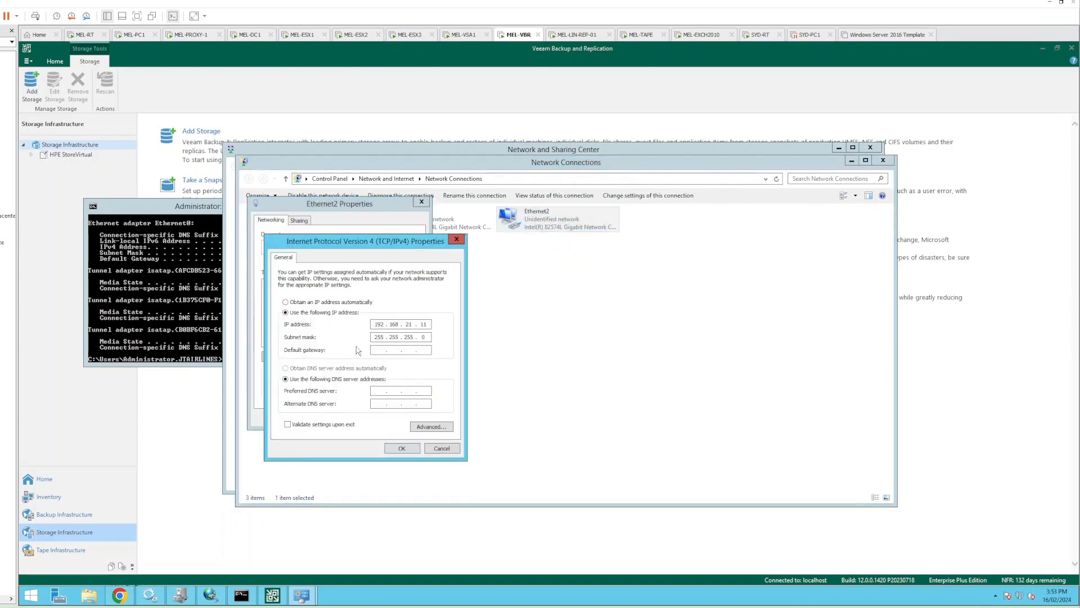
pyautogui.click(441, 449)
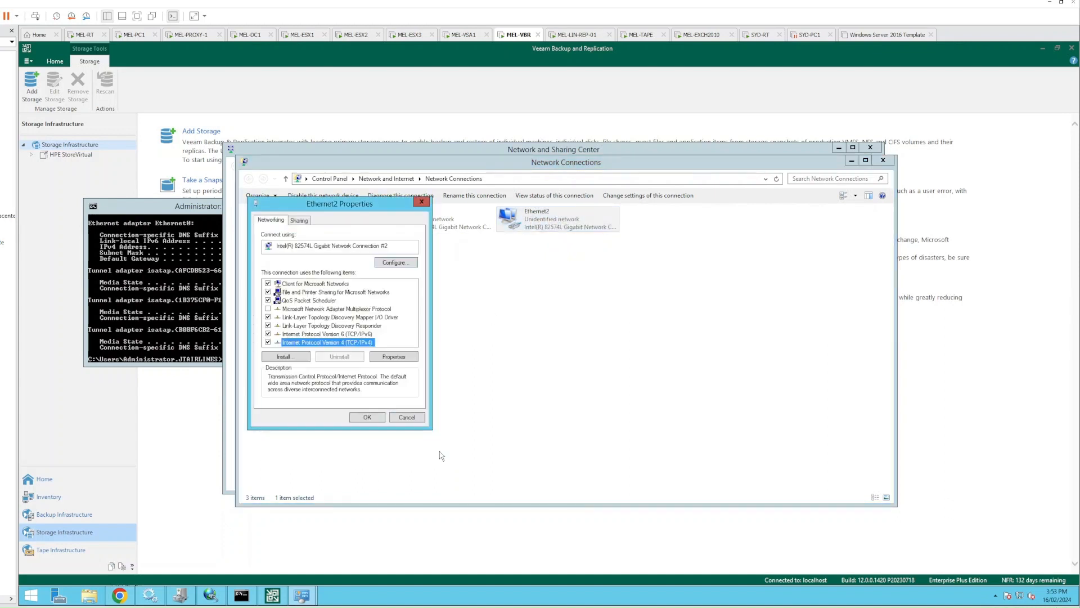
pyautogui.press('Escape')
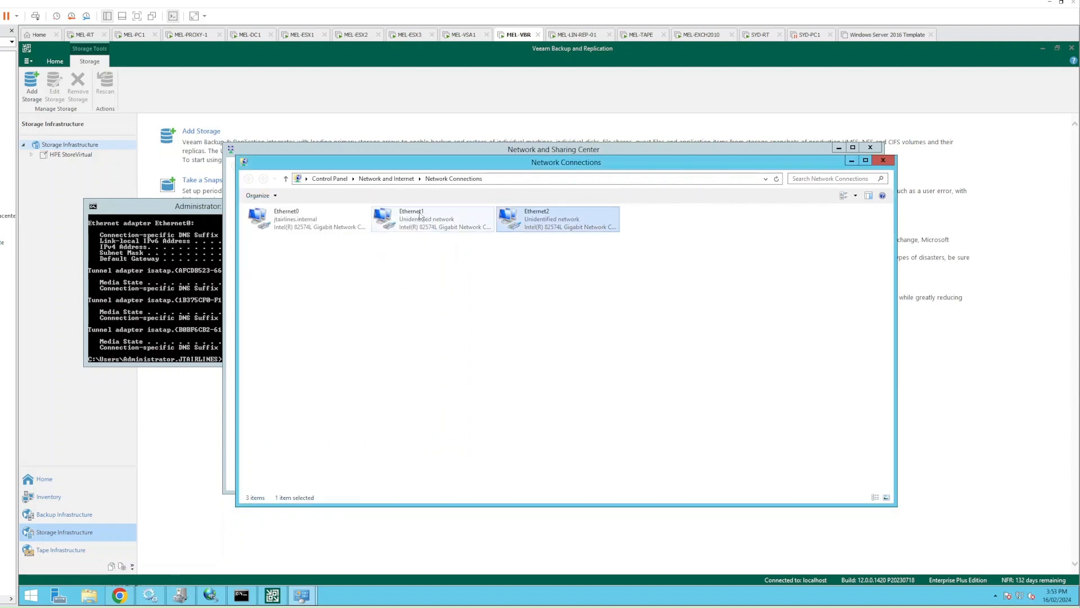
# Look over the Ethernet0, Ethernet1 and Ethernet2 adapters, then return to the Veeam storage wizard
pyautogui.click(432, 225)
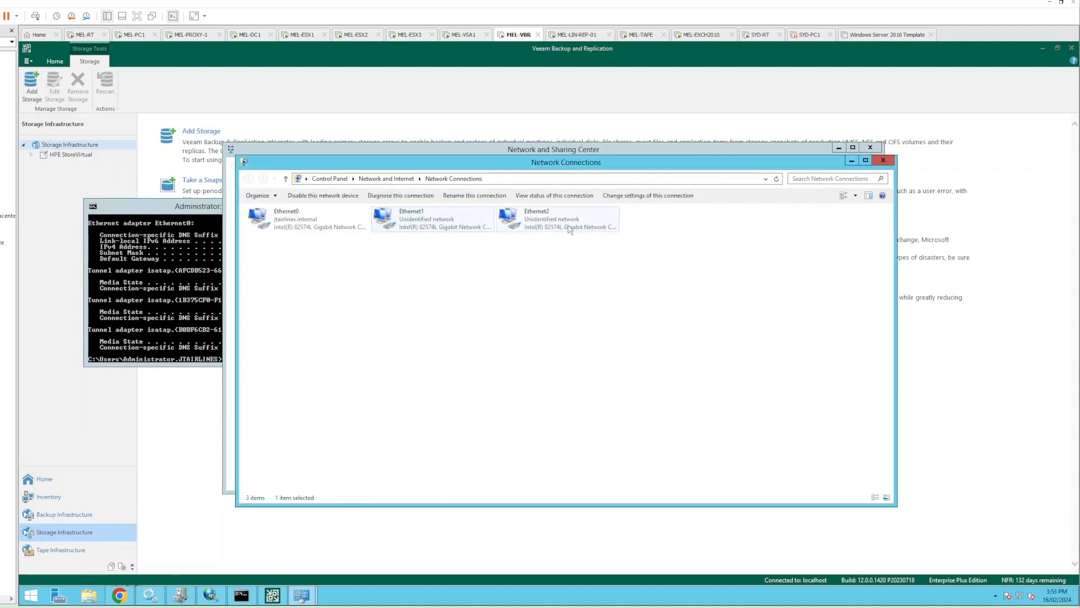
pyautogui.click(532, 230)
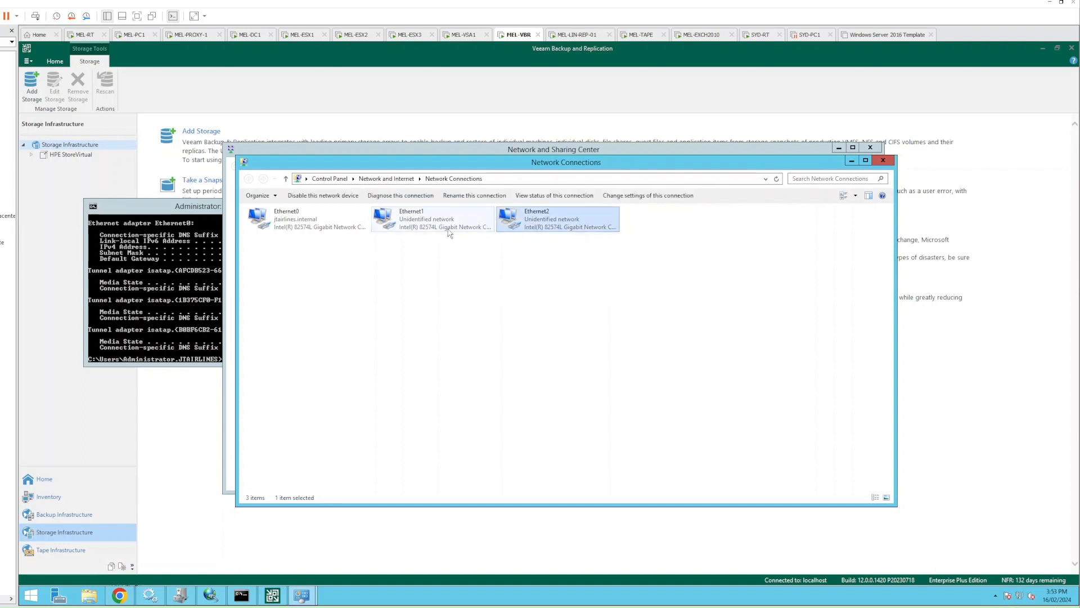
pyautogui.click(448, 229)
pyautogui.click(306, 230)
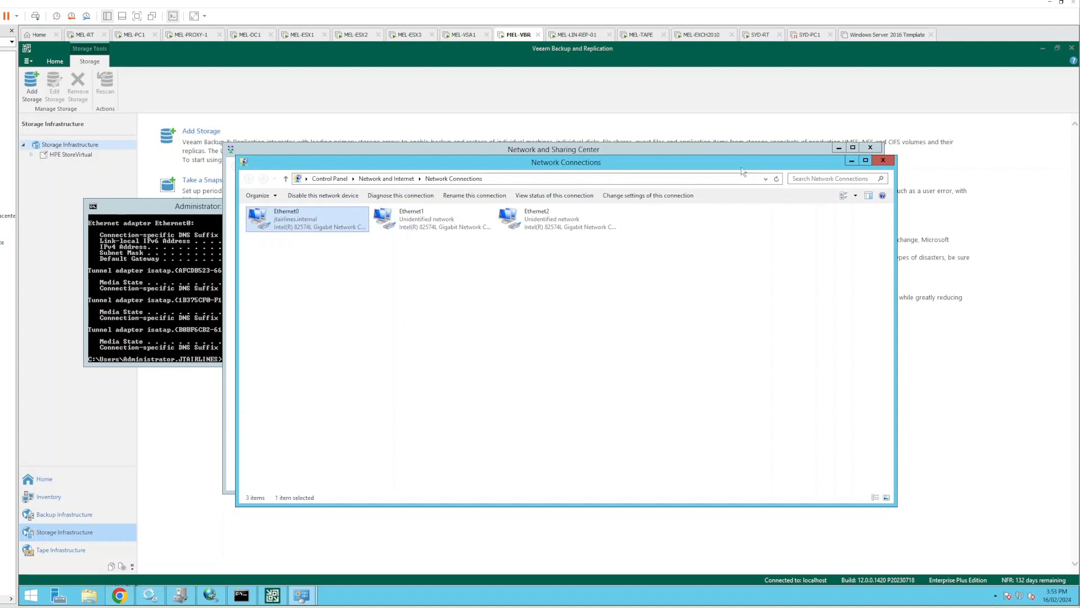
pyautogui.moveTo(772, 189); pyautogui.dragTo(837, 193)
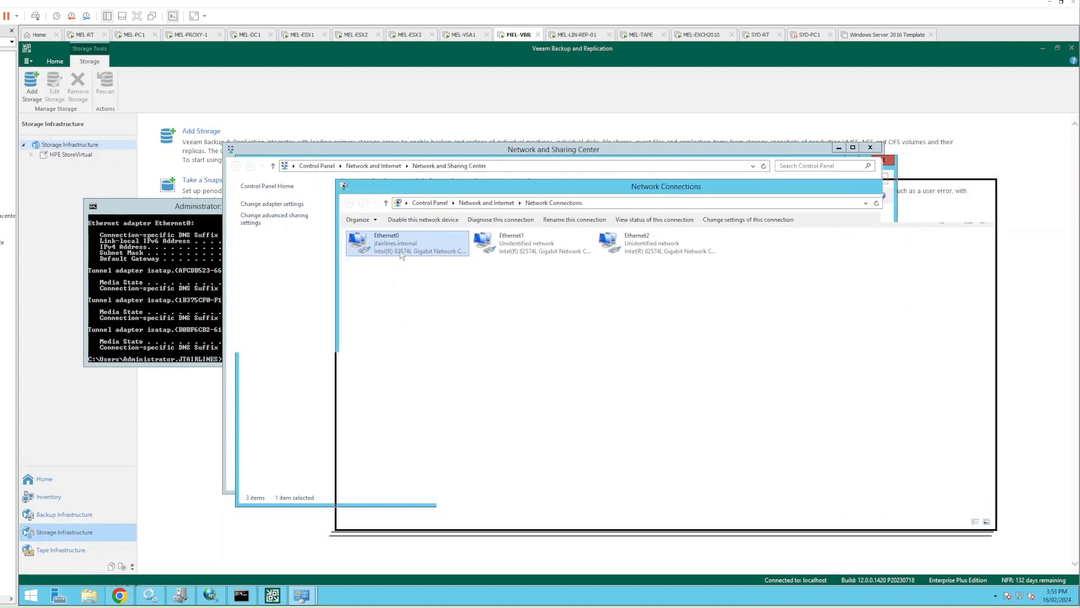
pyautogui.click(312, 152)
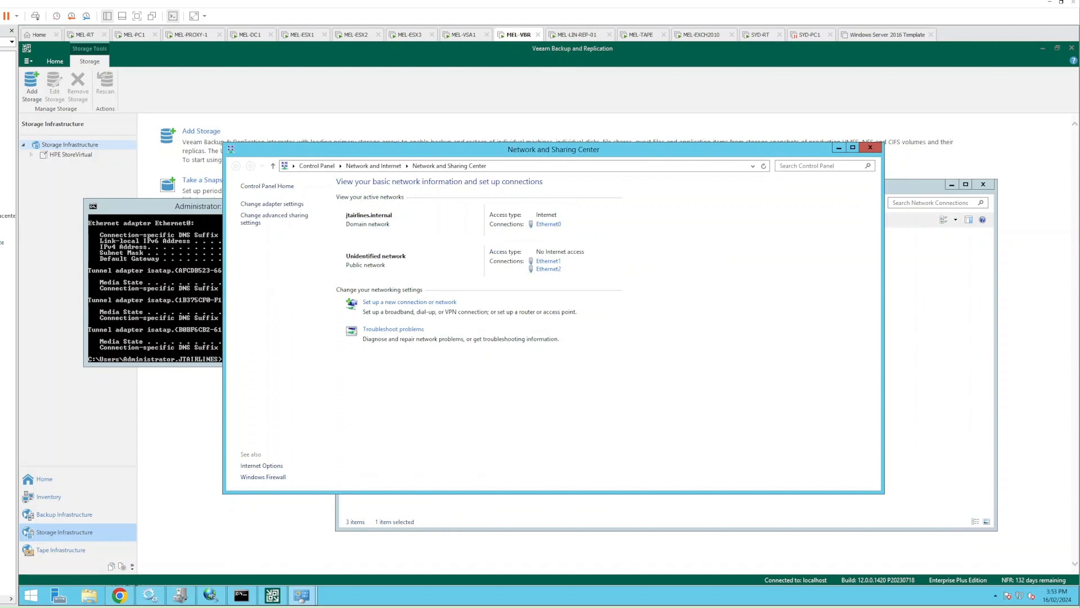
pyautogui.click(276, 601)
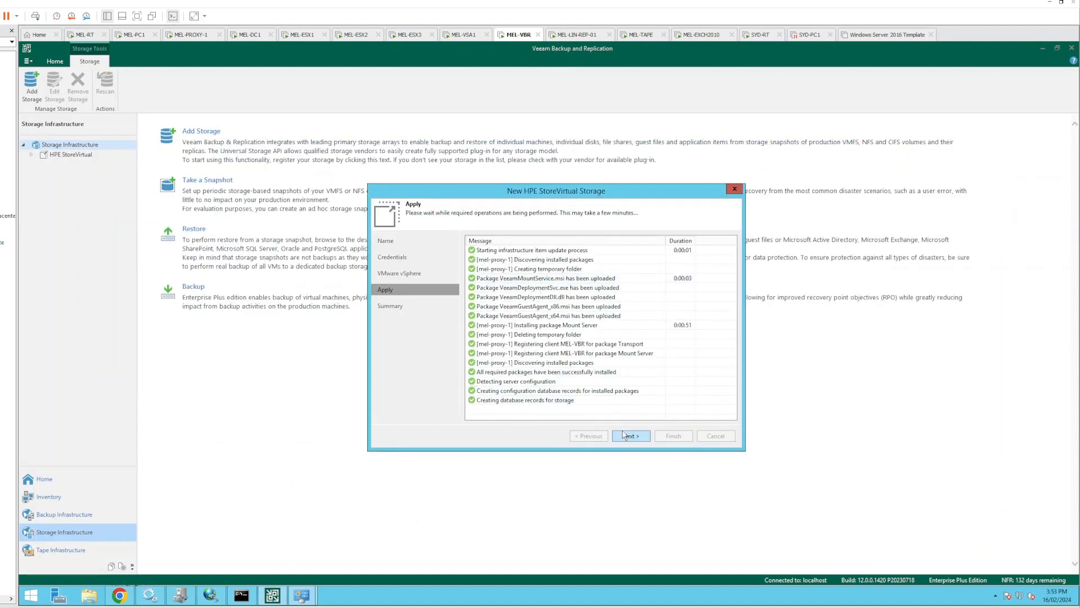
# Finish adding the StoreVirtual storage, close the discovery results, and expand HPE StoreVirtual to show JTAirlines
pyautogui.click(627, 436)
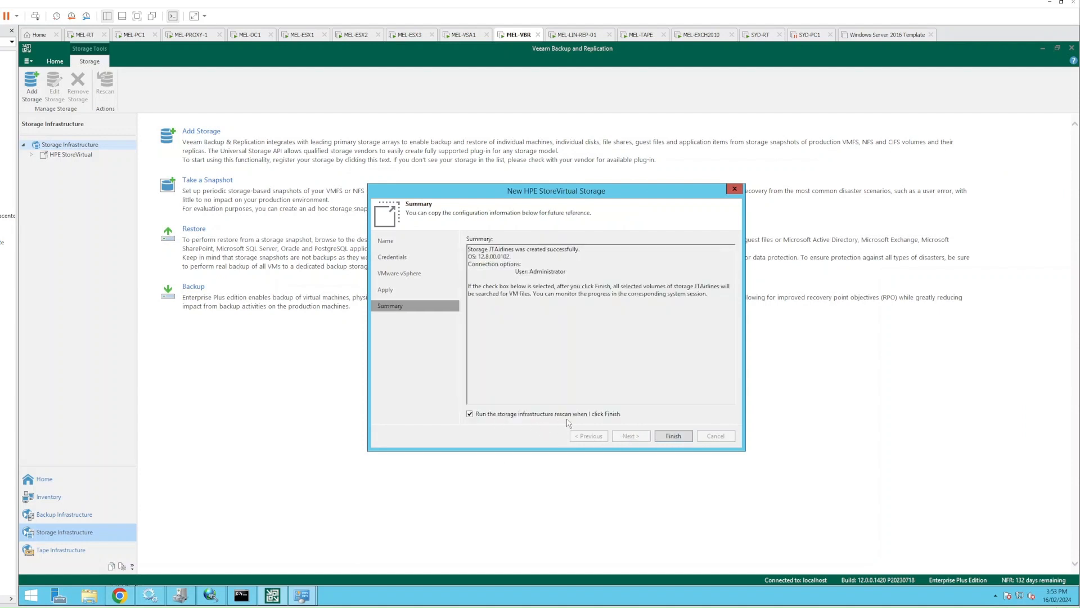
pyautogui.click(675, 436)
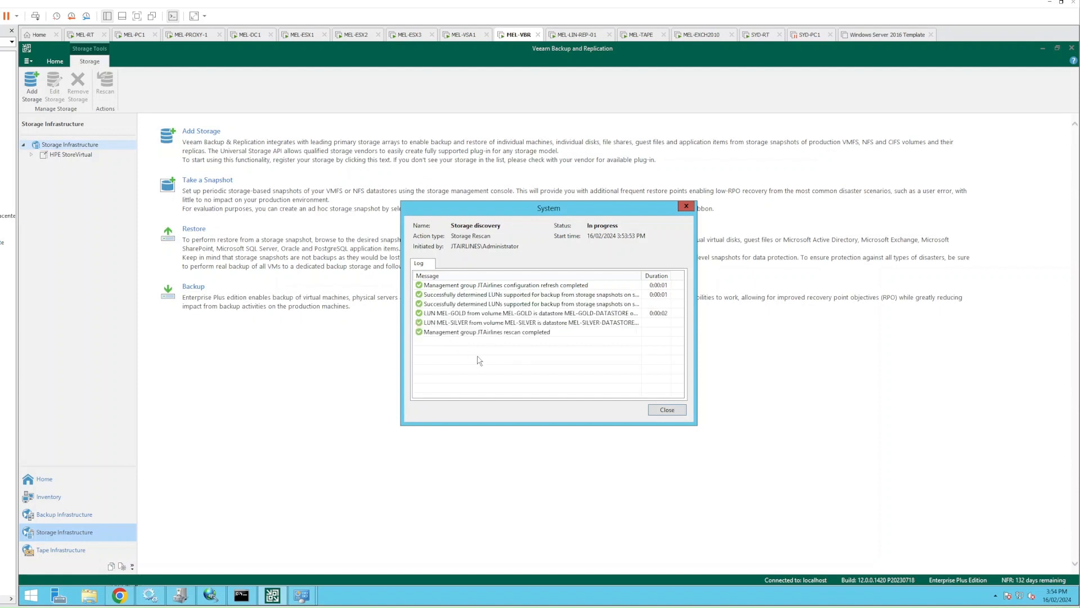
pyautogui.click(667, 410)
pyautogui.click(31, 154)
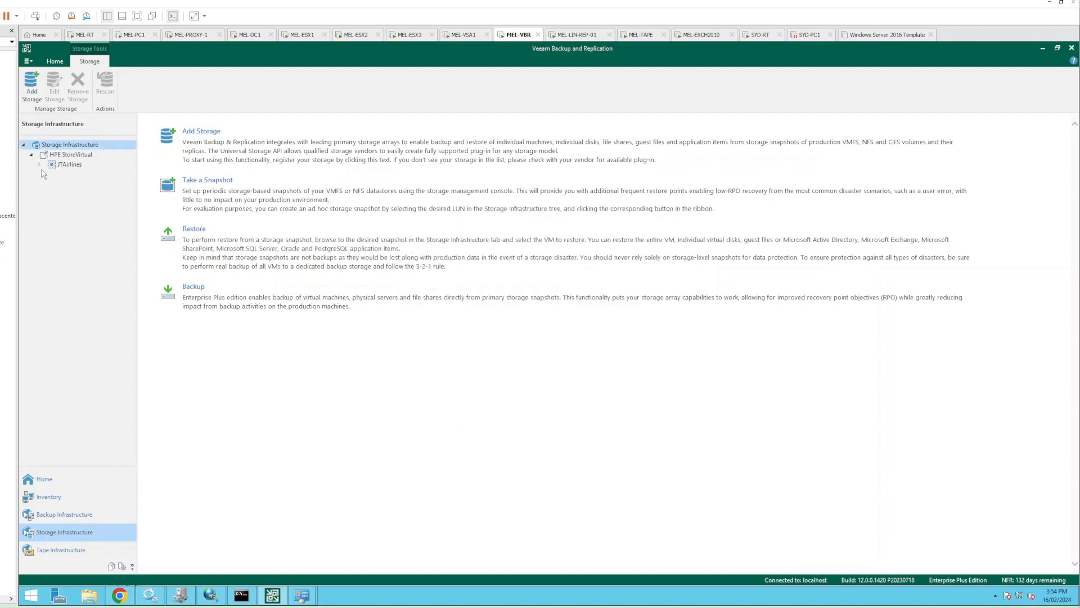
# Expand JTAirlines > MelbourneCluster, view the MEL-GOLD and MEL-SILVER snapshots, then go back to Home
pyautogui.click(39, 165)
pyautogui.click(48, 174)
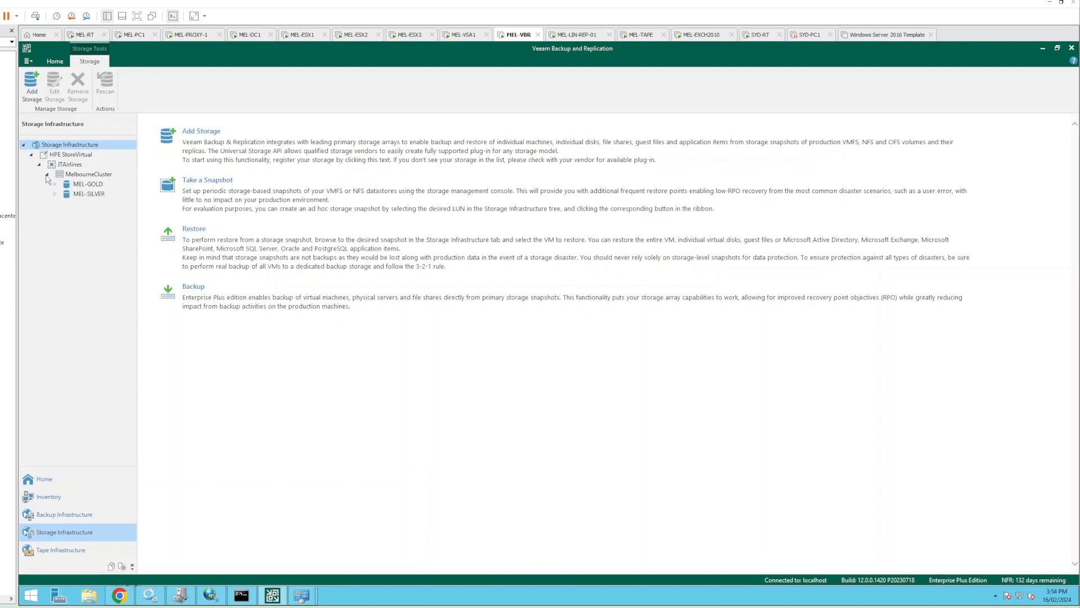
pyautogui.click(73, 175)
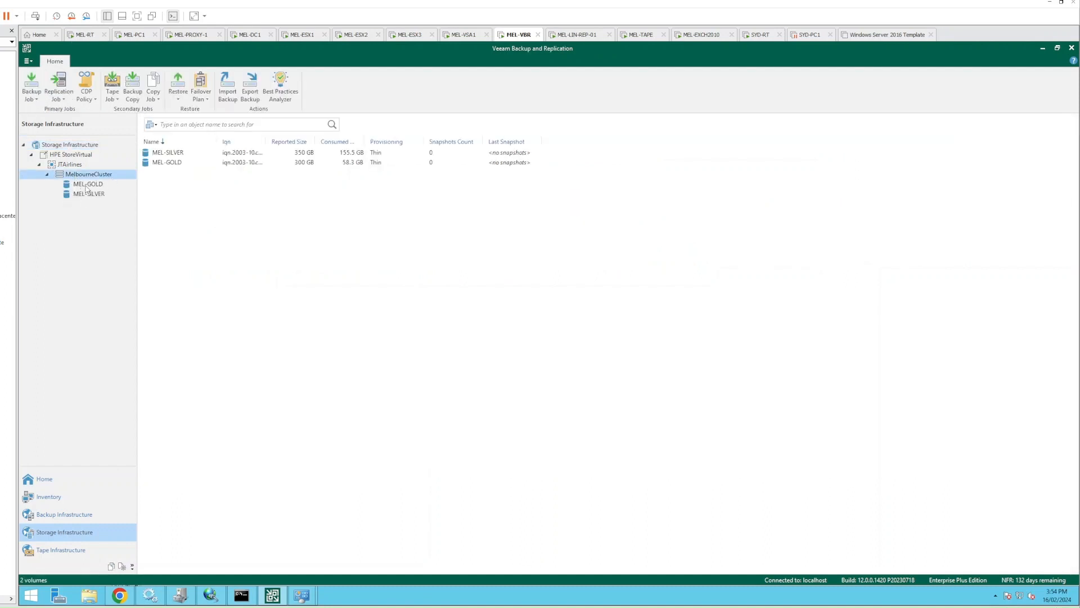
pyautogui.click(85, 186)
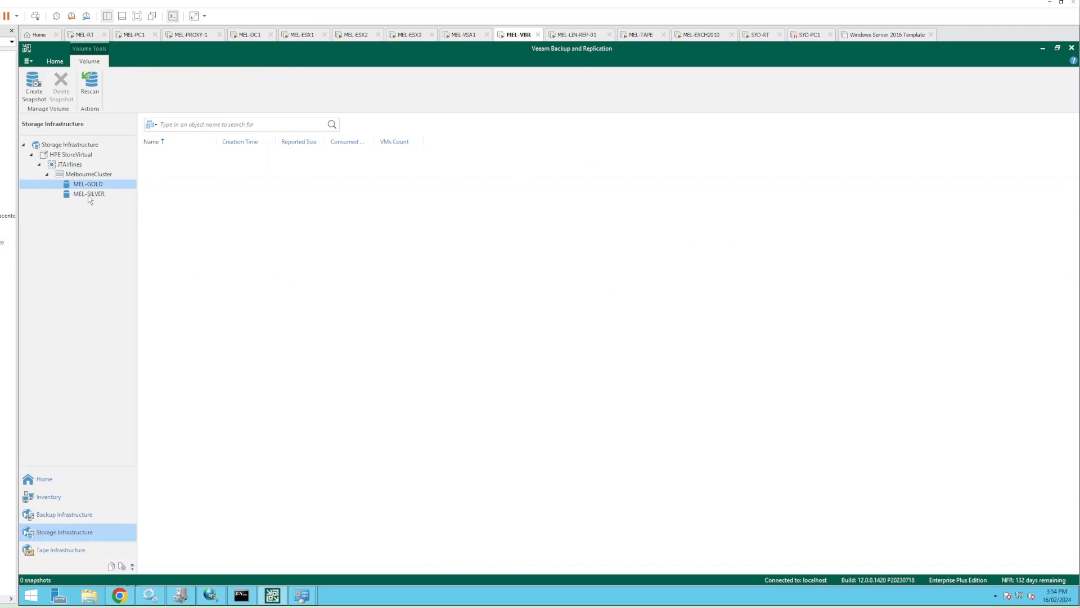
pyautogui.click(88, 196)
pyautogui.click(91, 186)
pyautogui.click(91, 193)
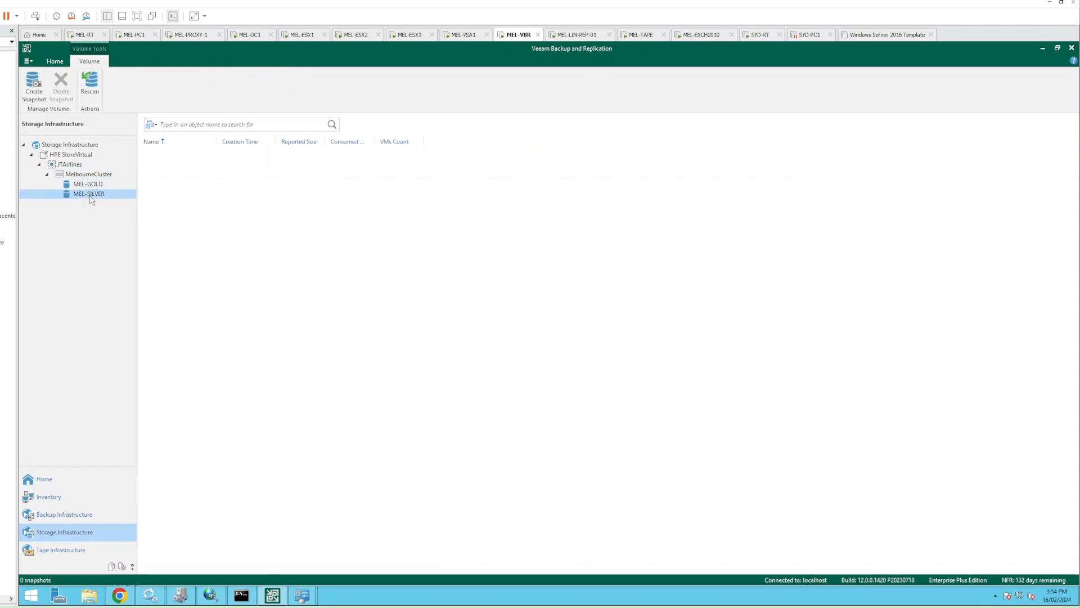
pyautogui.click(90, 187)
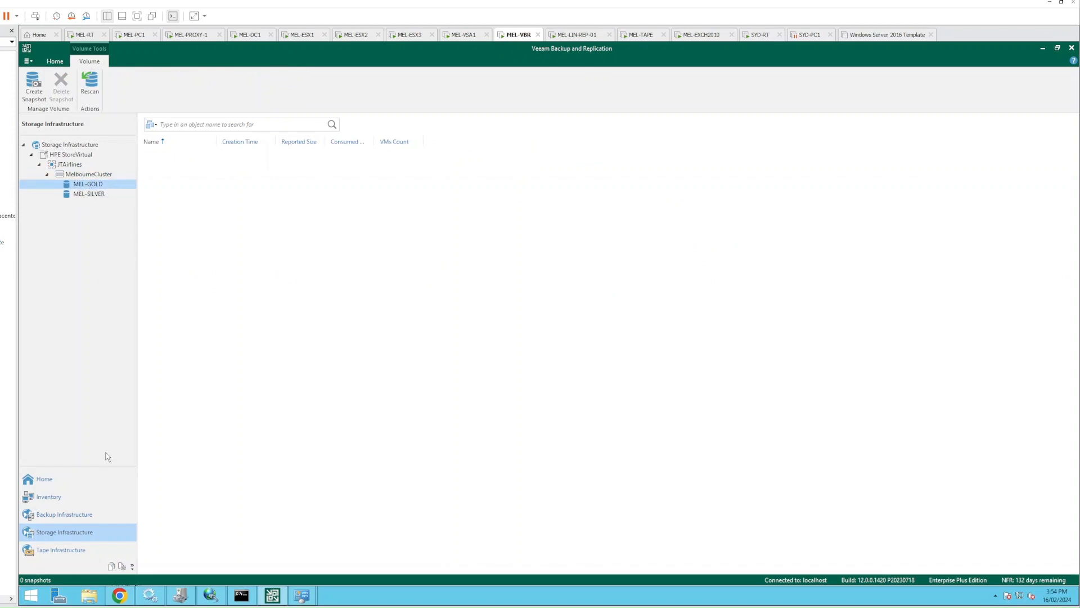
pyautogui.click(54, 480)
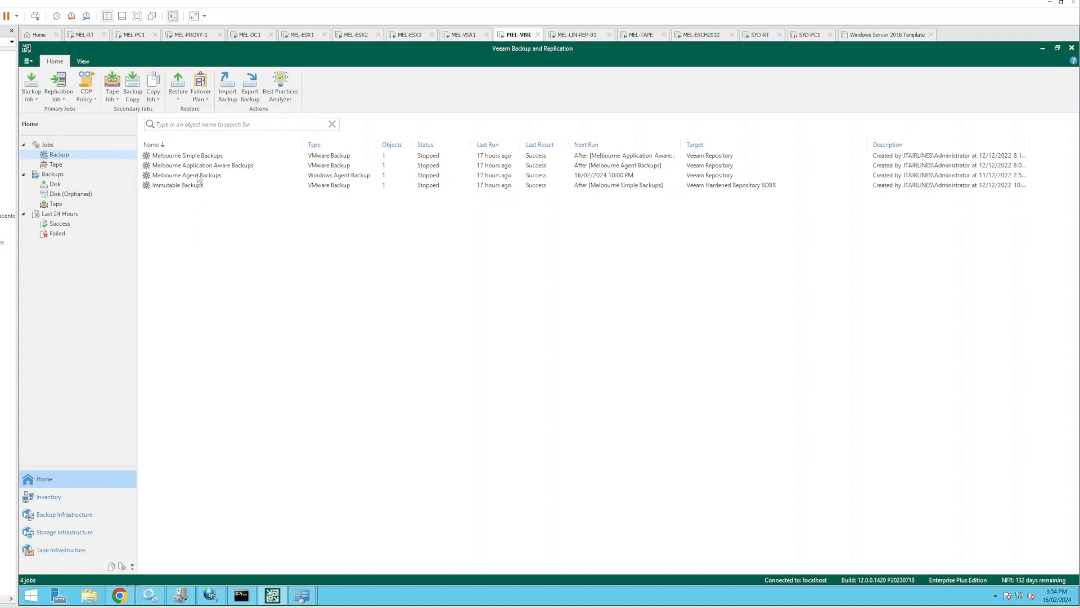
# Select the Immutable Backups job and review the MEL-SUBCA and MEL-DC2 steps in its last session
pyautogui.click(198, 175)
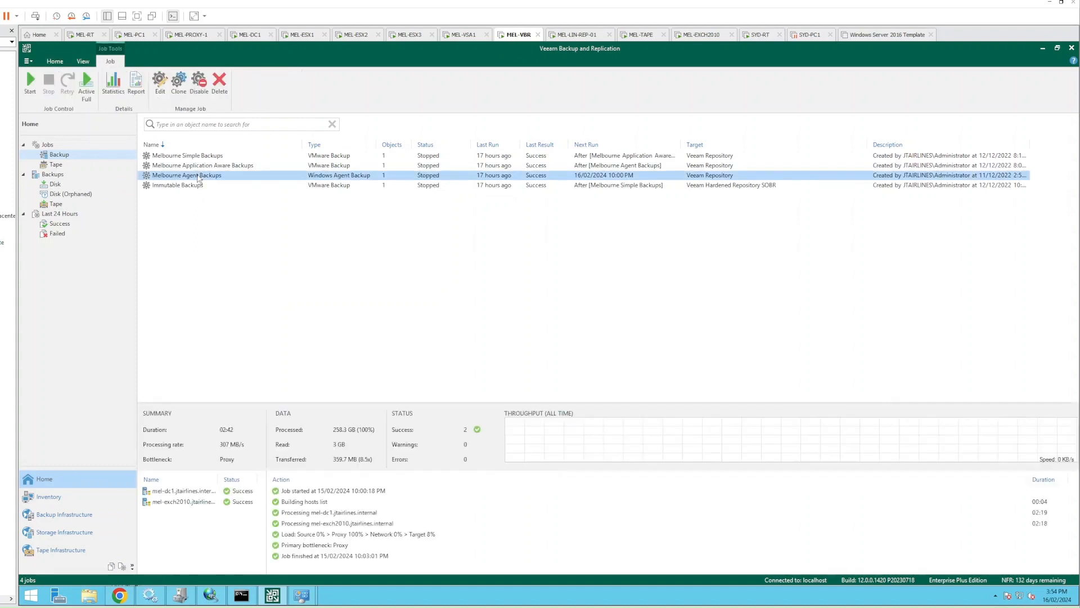
pyautogui.click(188, 187)
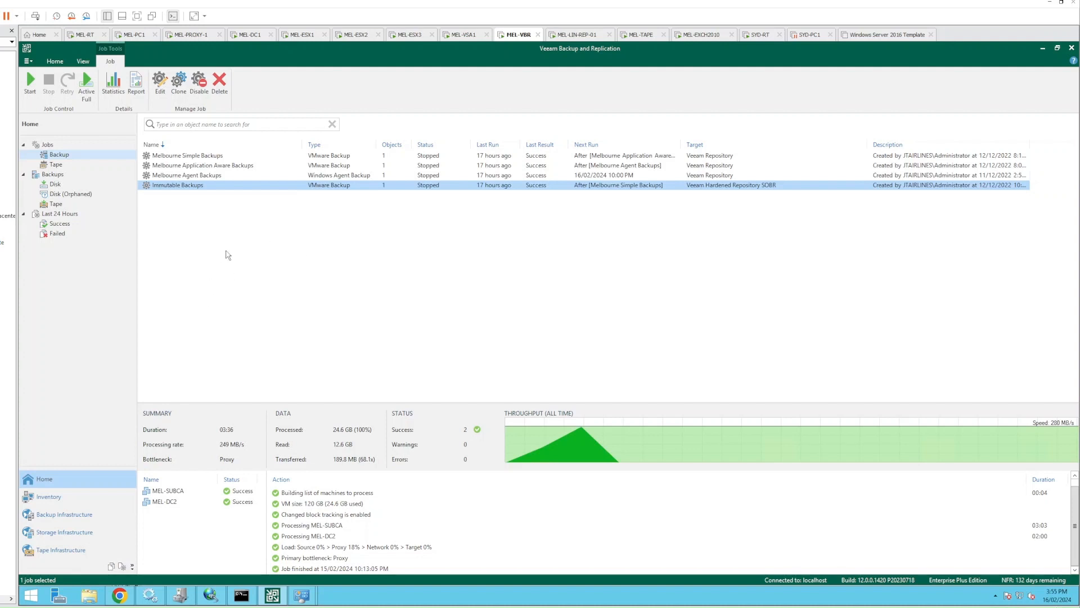
pyautogui.click(146, 191)
pyautogui.click(195, 189)
pyautogui.click(178, 492)
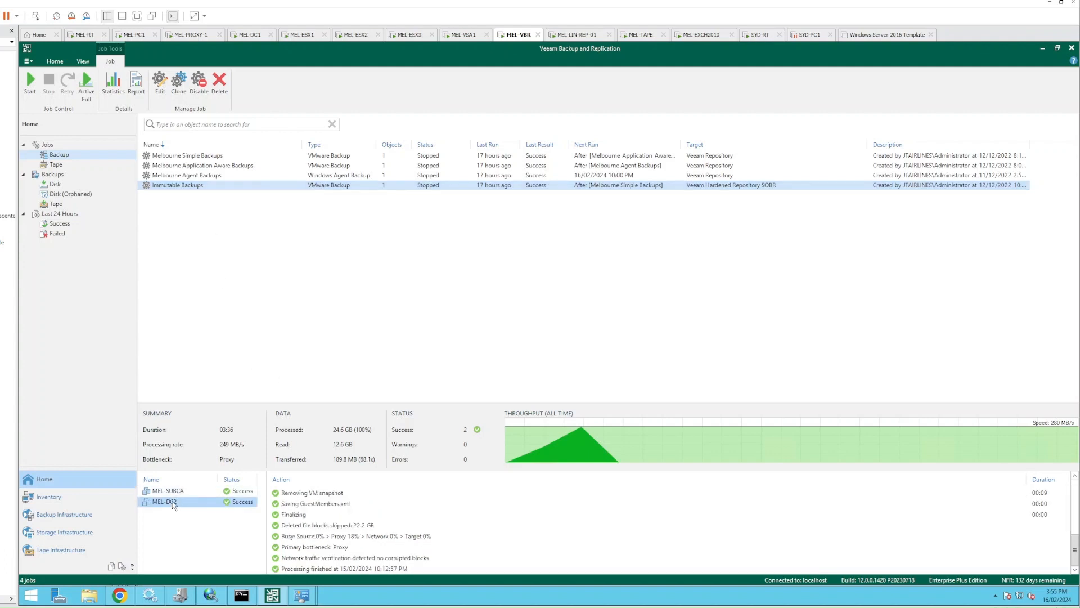
pyautogui.click(171, 502)
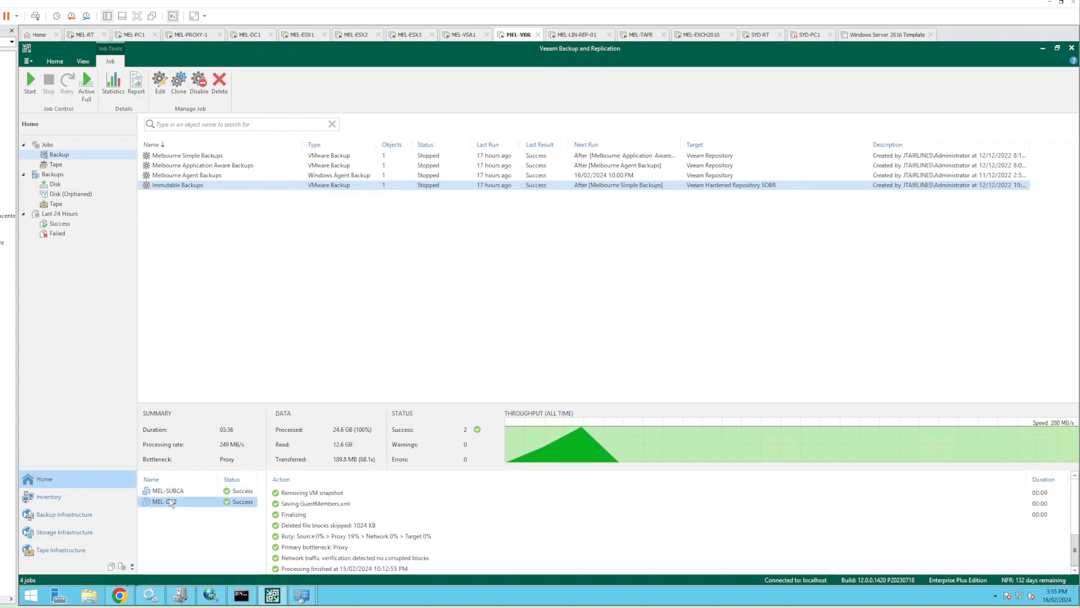
pyautogui.rightClick(198, 185)
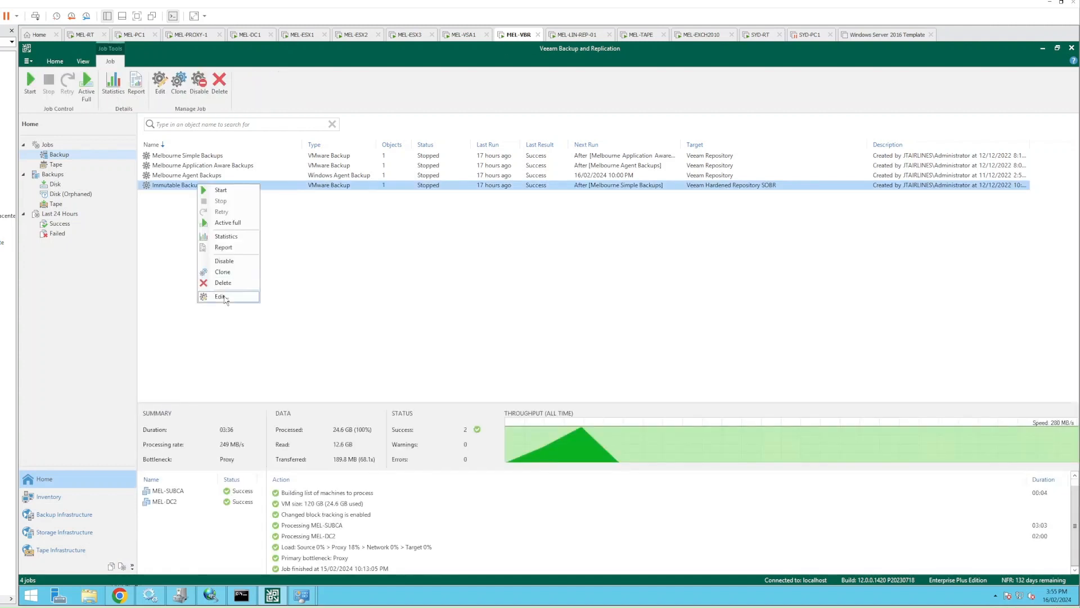
pyautogui.click(167, 189)
pyautogui.doubleClick(167, 190)
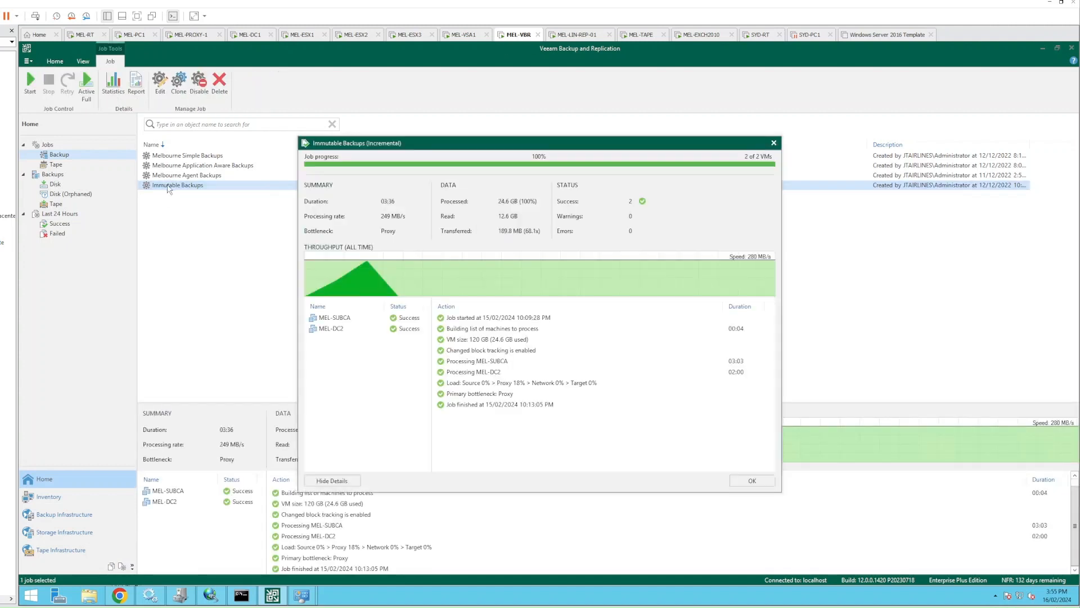
pyautogui.click(345, 321)
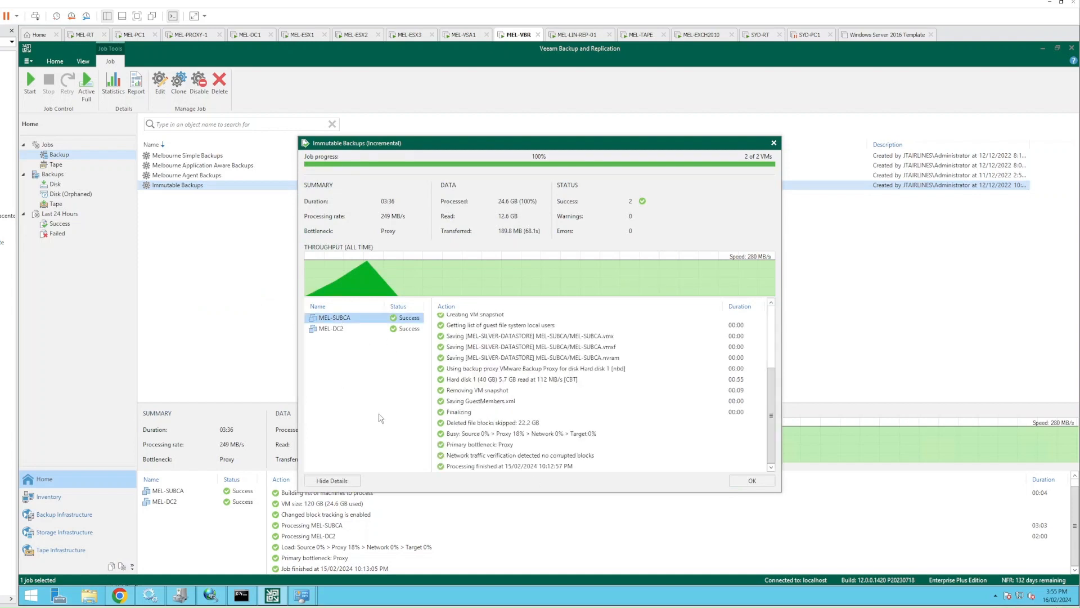
pyautogui.click(571, 371)
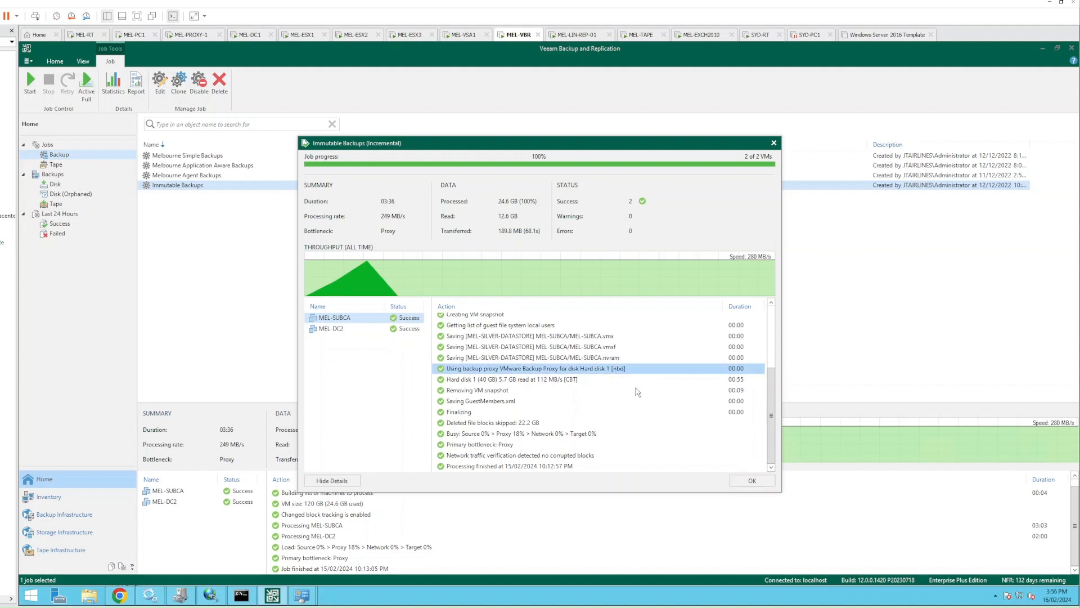
# Open the Immutable Backups job for editing and advance to its Storage page
pyautogui.click(752, 482)
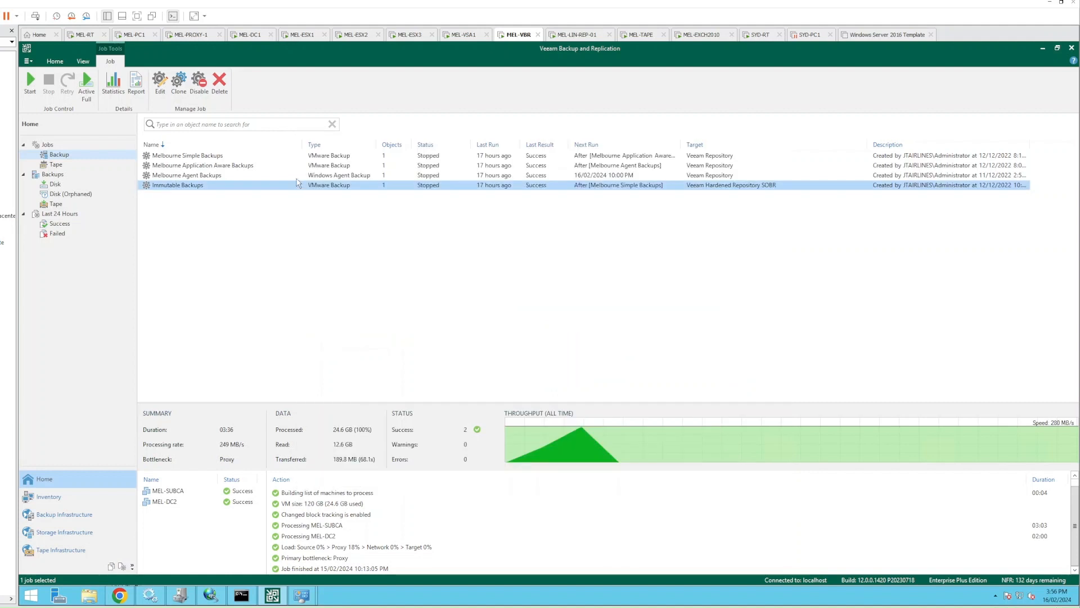
pyautogui.rightClick(221, 188)
pyautogui.click(244, 301)
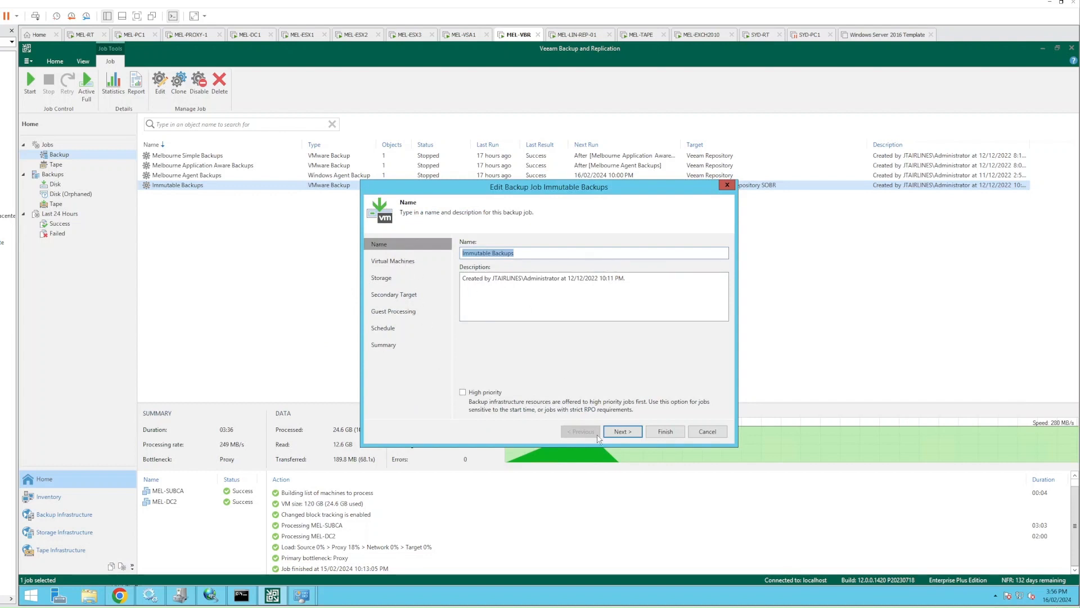
pyautogui.click(621, 433)
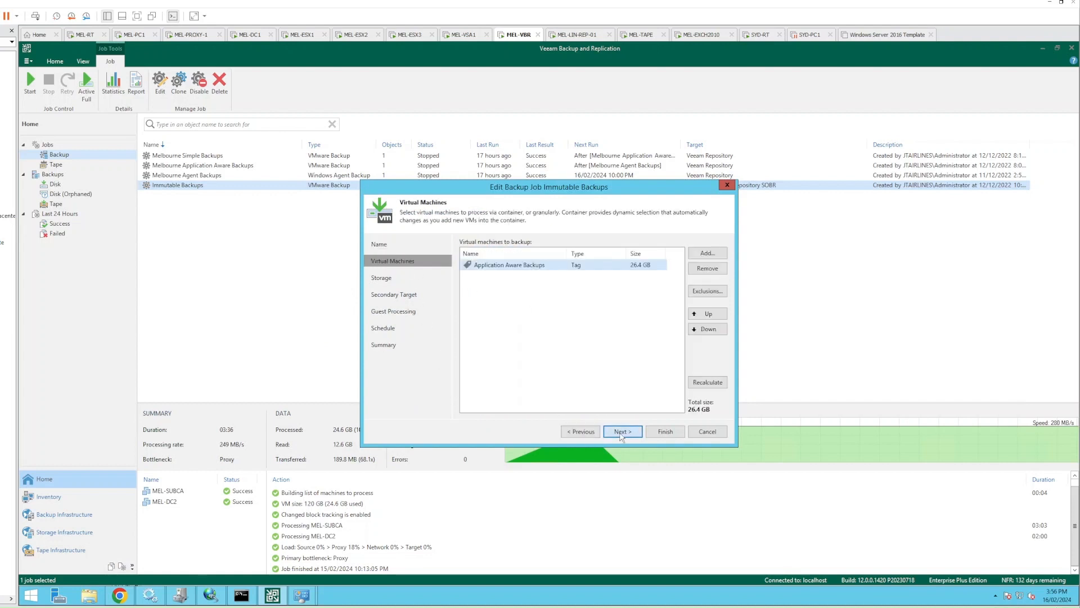
pyautogui.click(621, 433)
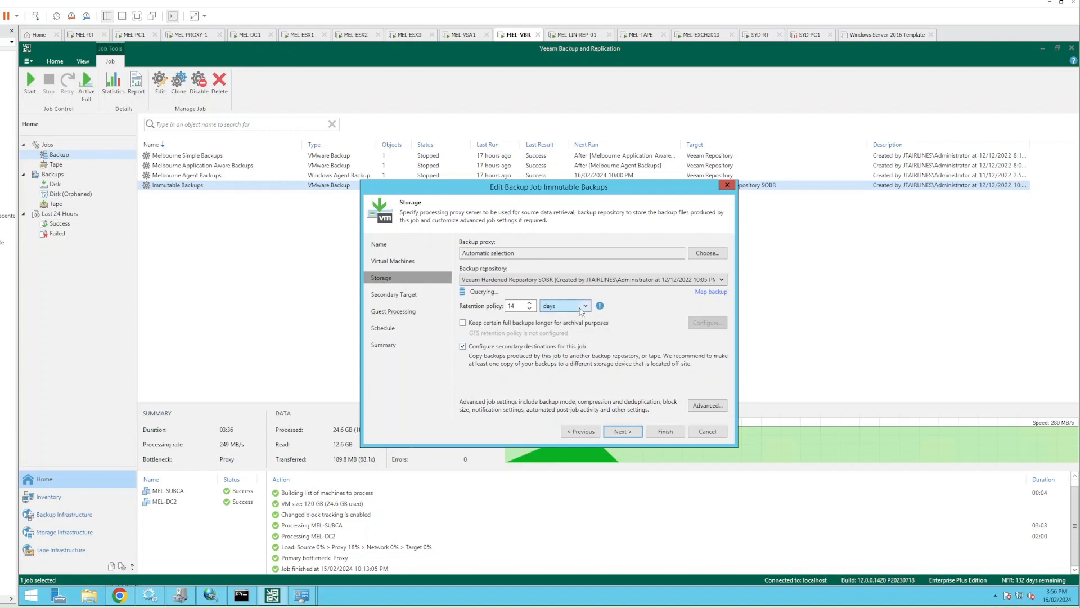
# Restrict the job to the selected backup proxy mel-proxy-1.jtairlines.internal only
pyautogui.click(707, 253)
pyautogui.click(476, 269)
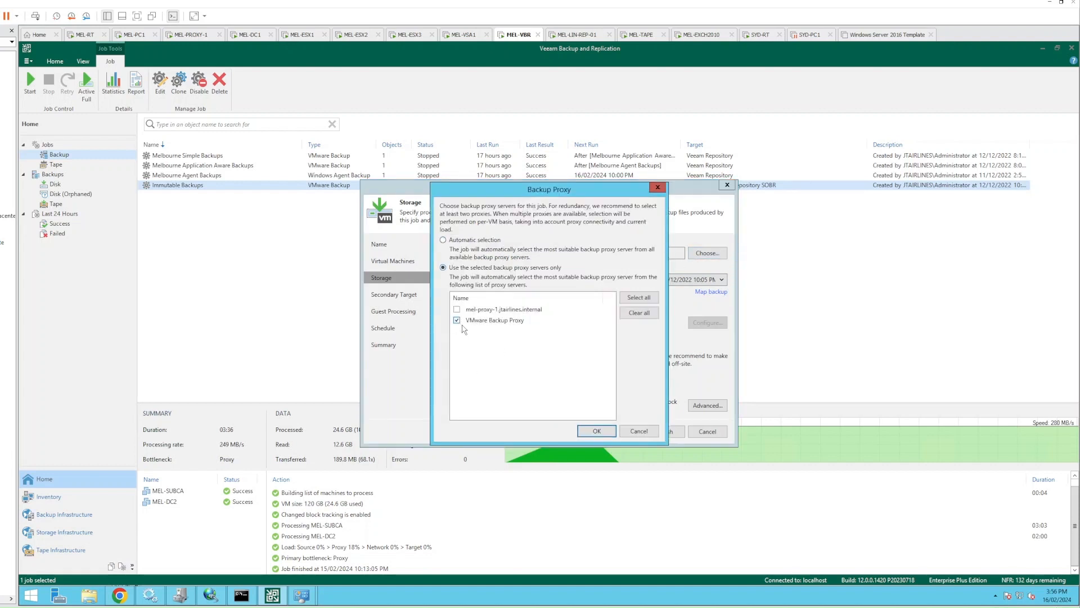
pyautogui.click(457, 310)
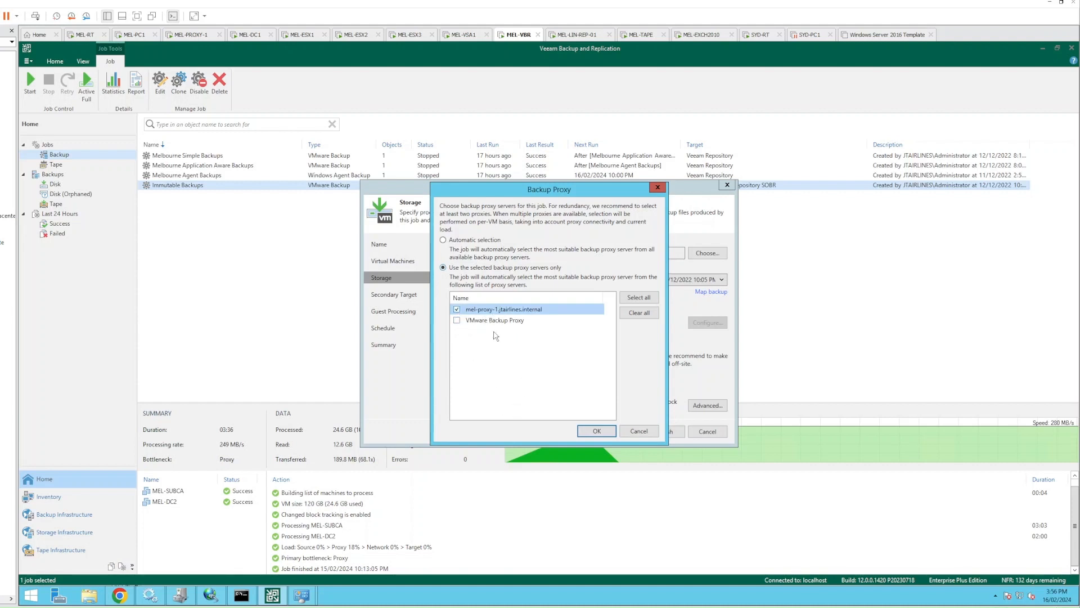
pyautogui.click(590, 432)
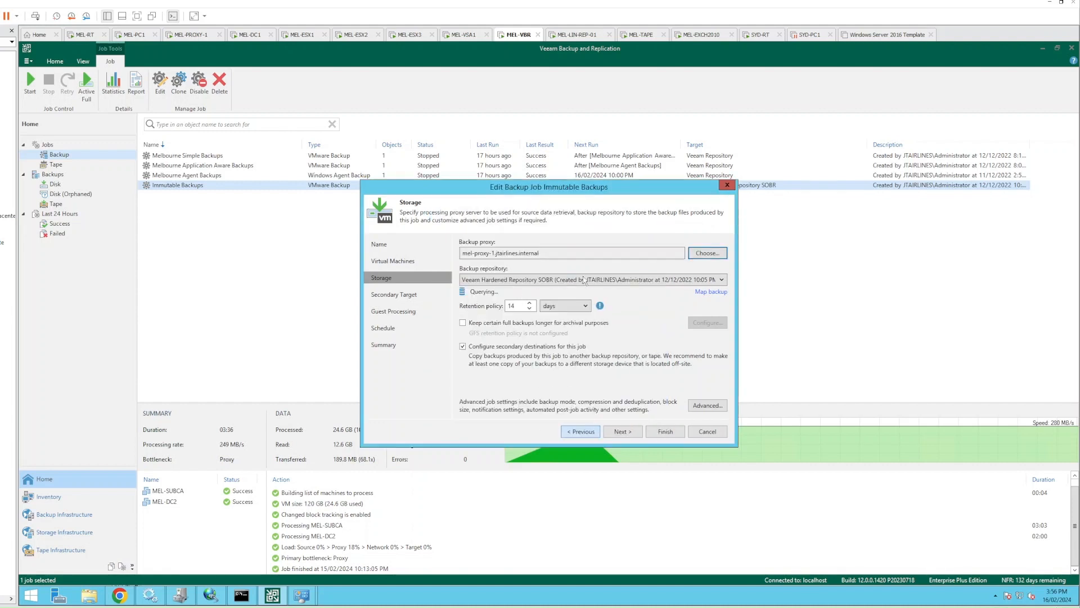
pyautogui.click(706, 410)
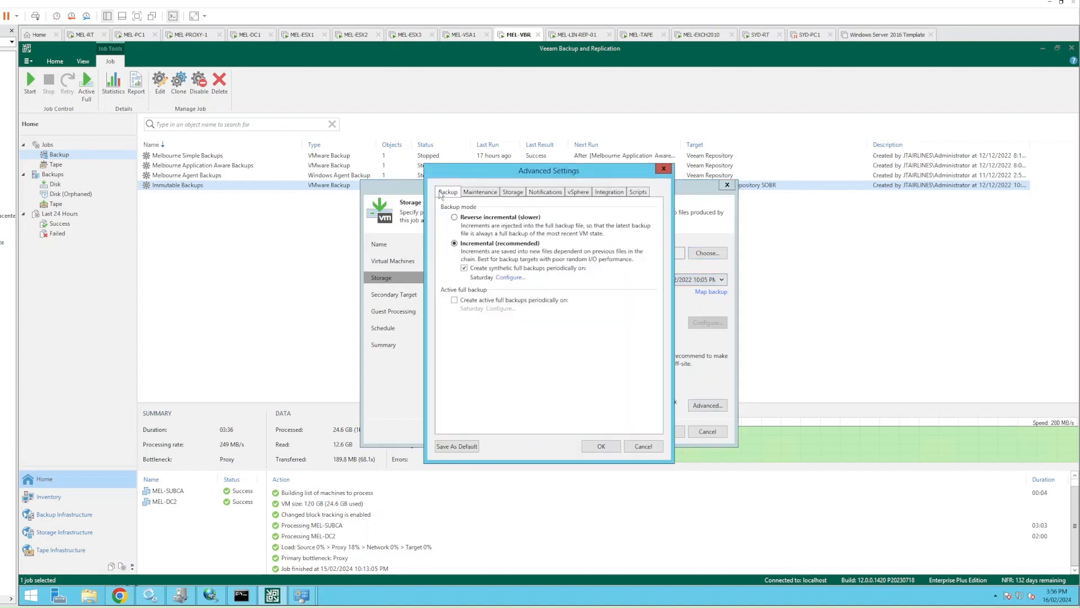
# Enable backup from storage snapshots in the job's advanced Integration settings
pyautogui.click(608, 193)
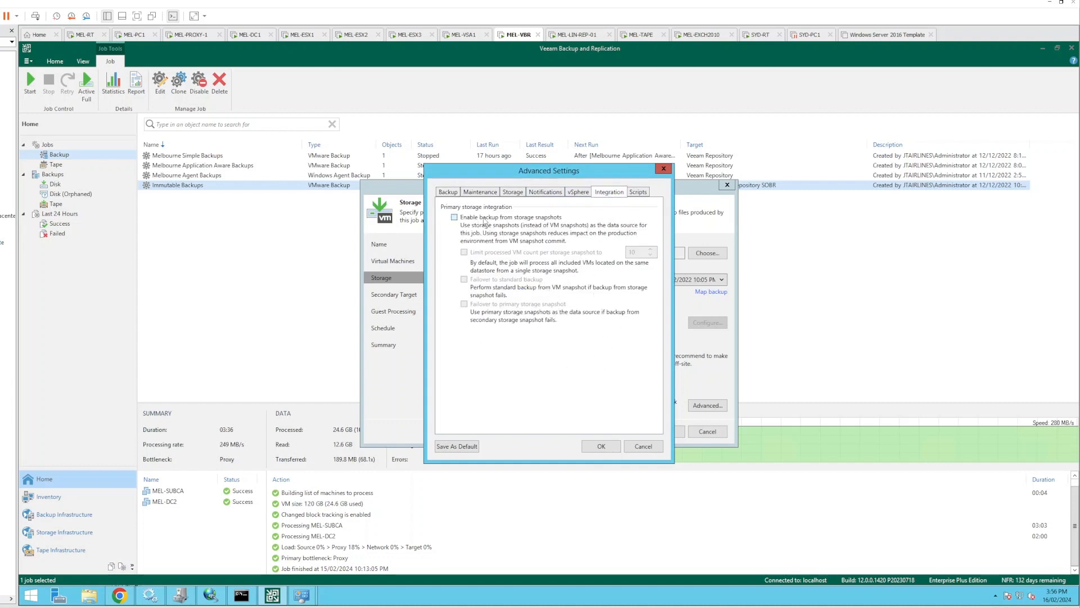
pyautogui.click(453, 218)
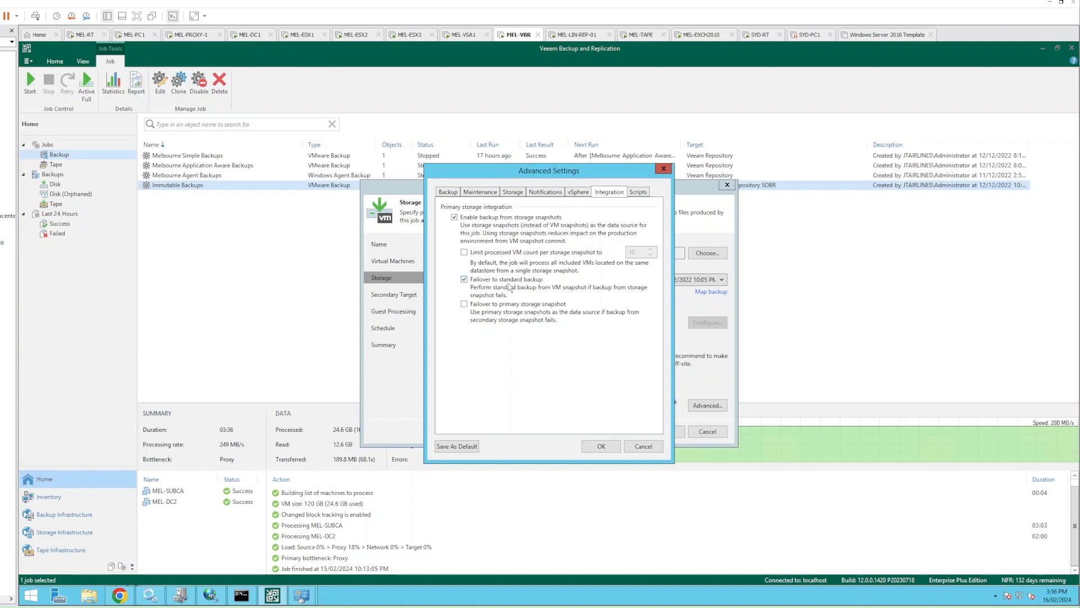
# Disable 'Failover to standard backup', then step through the remaining wizard pages, apply and finish
pyautogui.click(464, 279)
pyautogui.click(598, 448)
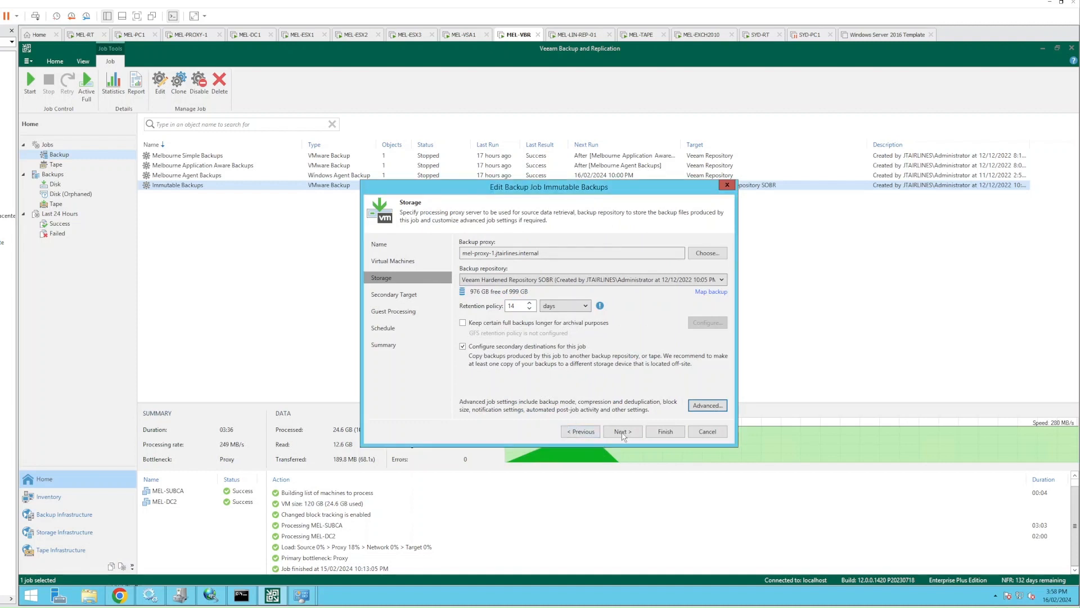
pyautogui.click(619, 435)
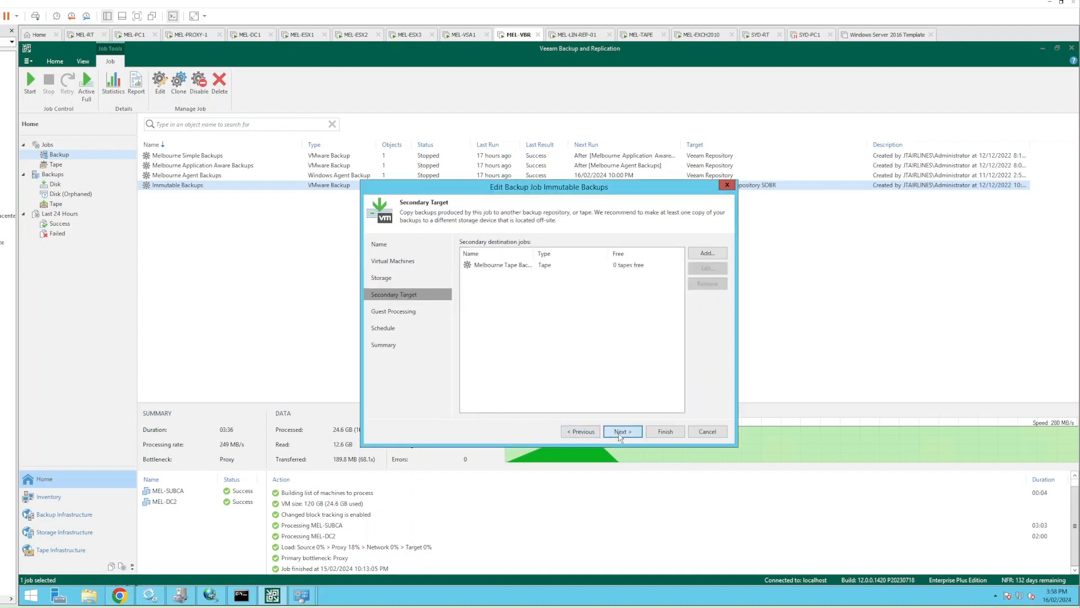
pyautogui.click(620, 434)
pyautogui.click(620, 434)
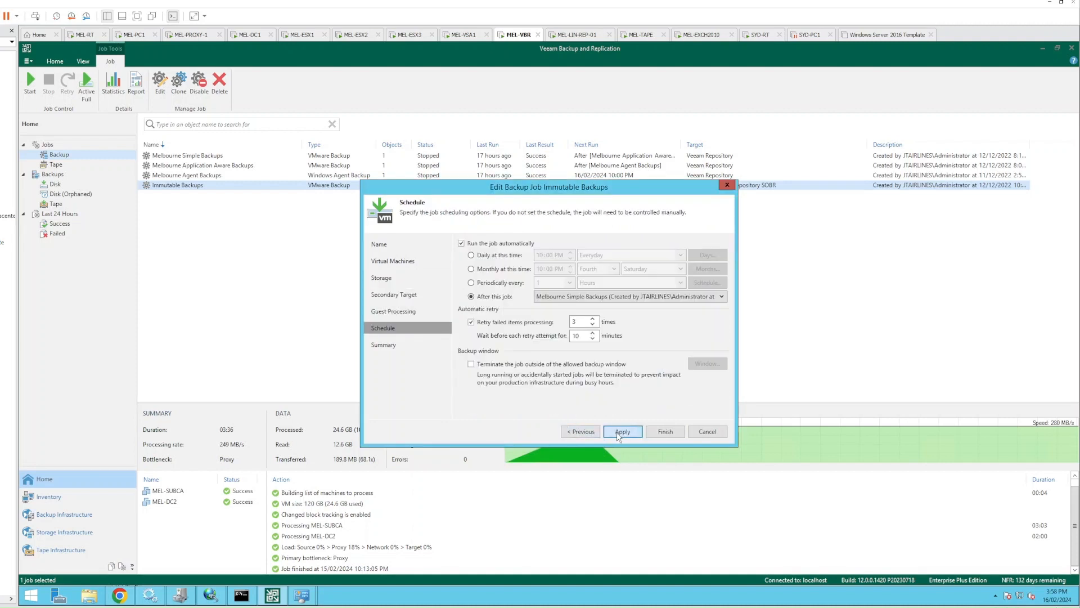
pyautogui.click(619, 435)
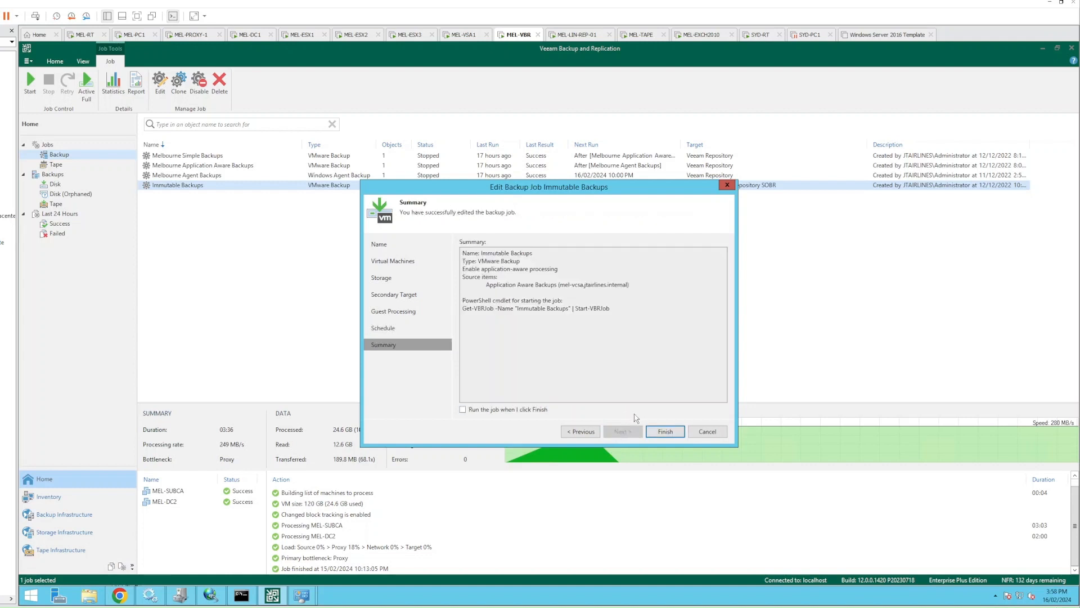
pyautogui.click(665, 431)
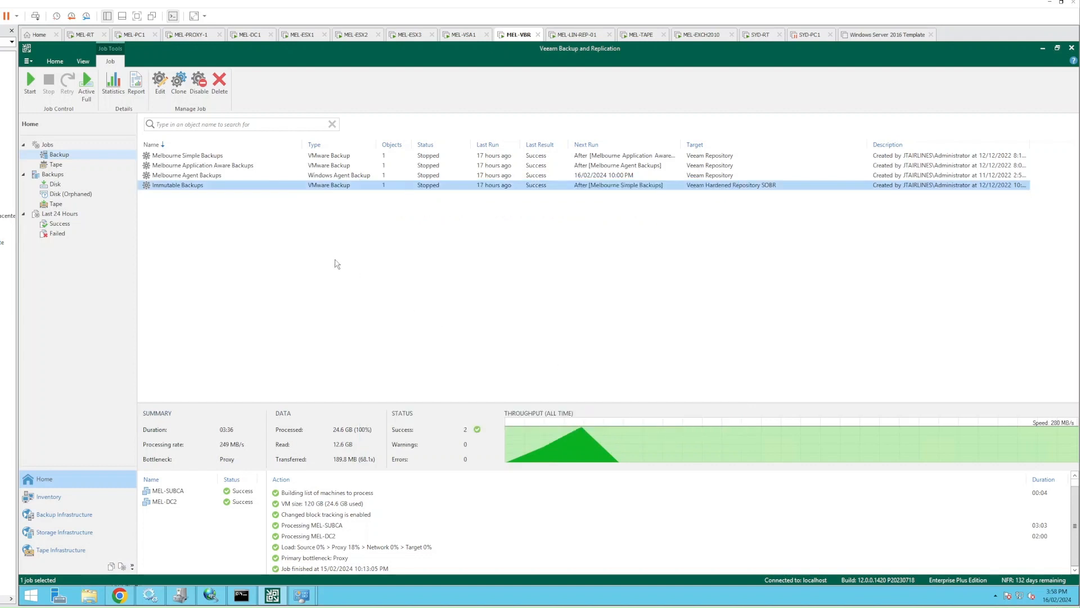
# Start the Immutable Backups job without its chained jobs and open its progress window
pyautogui.rightClick(178, 186)
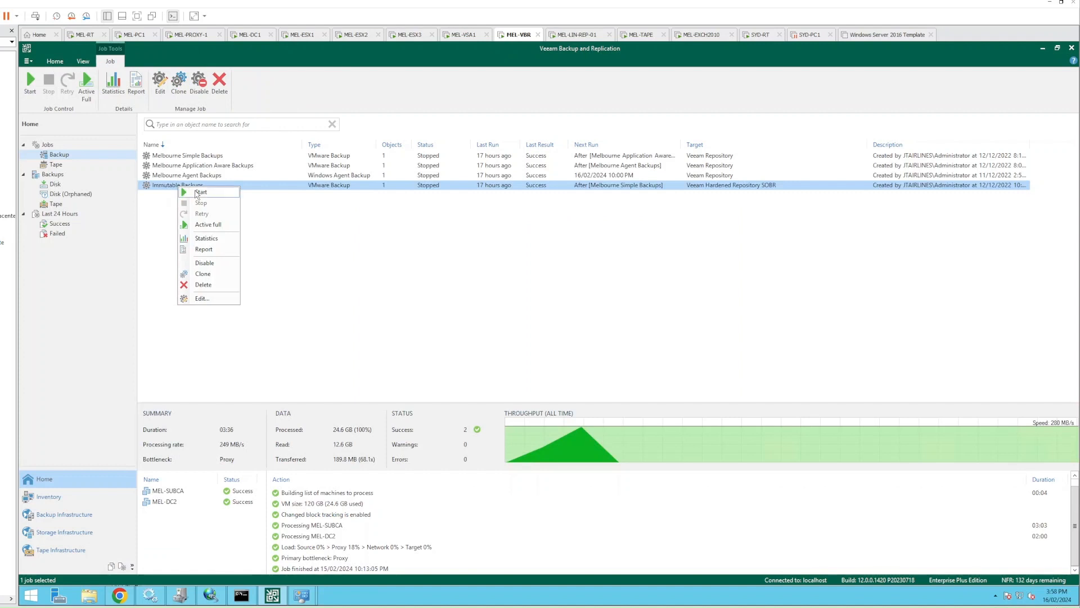
pyautogui.click(198, 192)
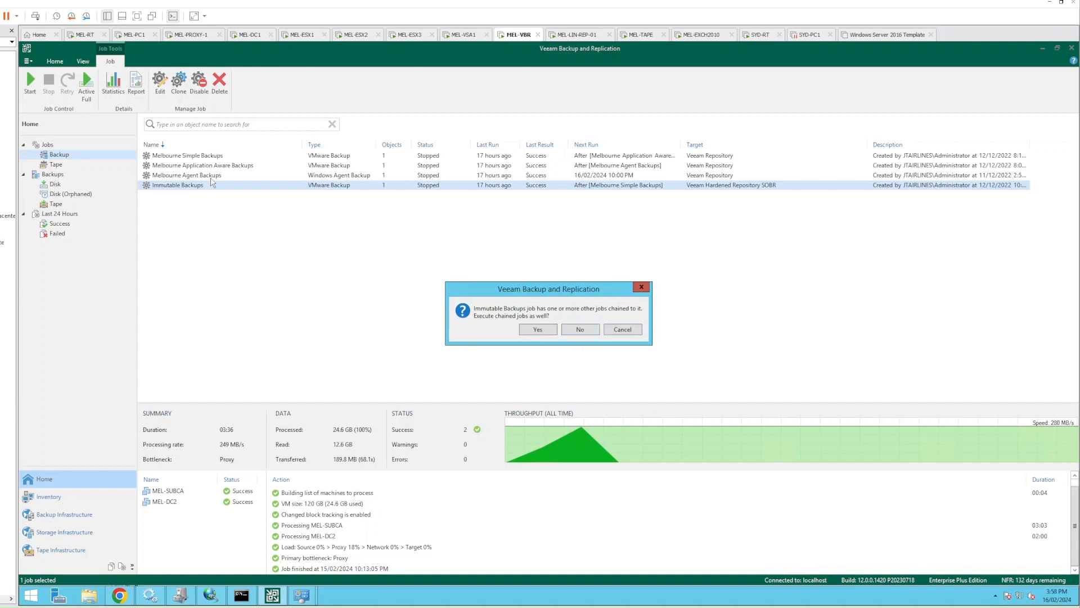
pyautogui.click(583, 331)
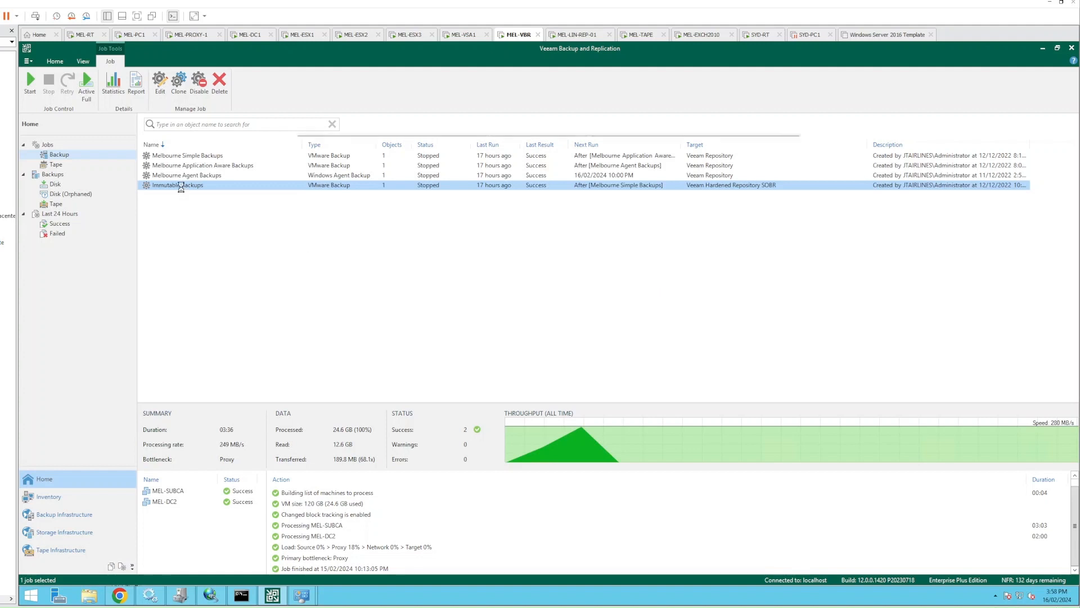
pyautogui.doubleClick(181, 189)
# Review the MEL-SUBCA and MEL-DC2 logs and the storage snapshot preparation step
pyautogui.moveTo(450, 147); pyautogui.dragTo(446, 121)
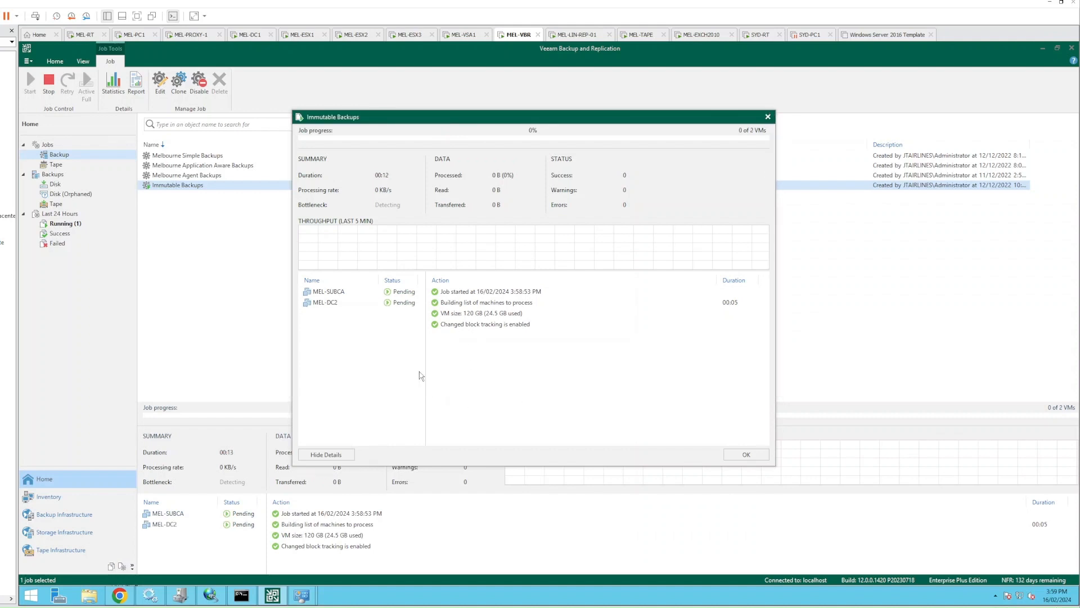
pyautogui.click(330, 293)
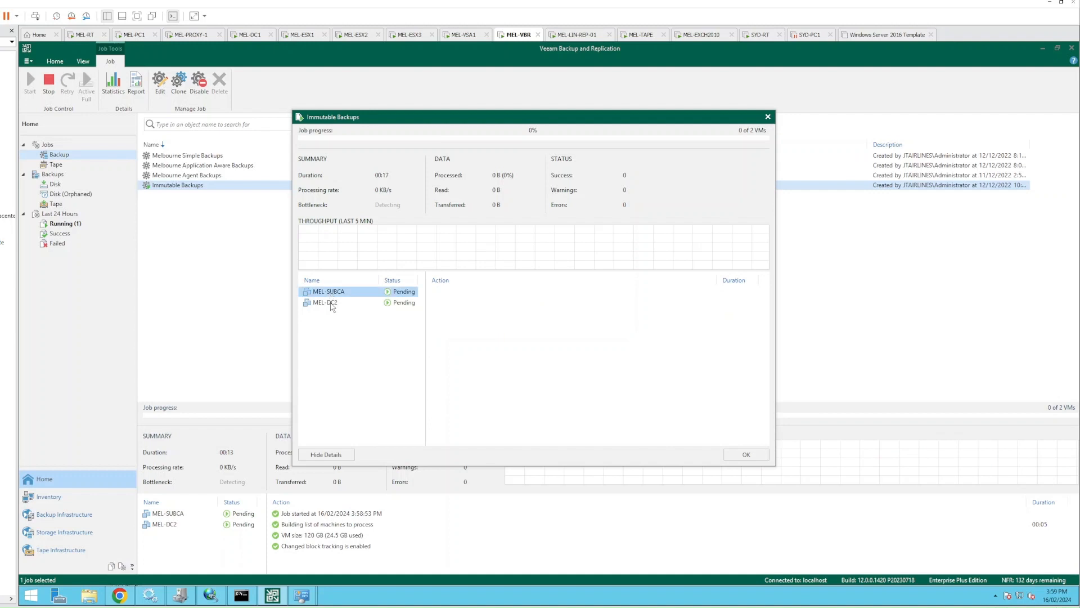
pyautogui.click(332, 307)
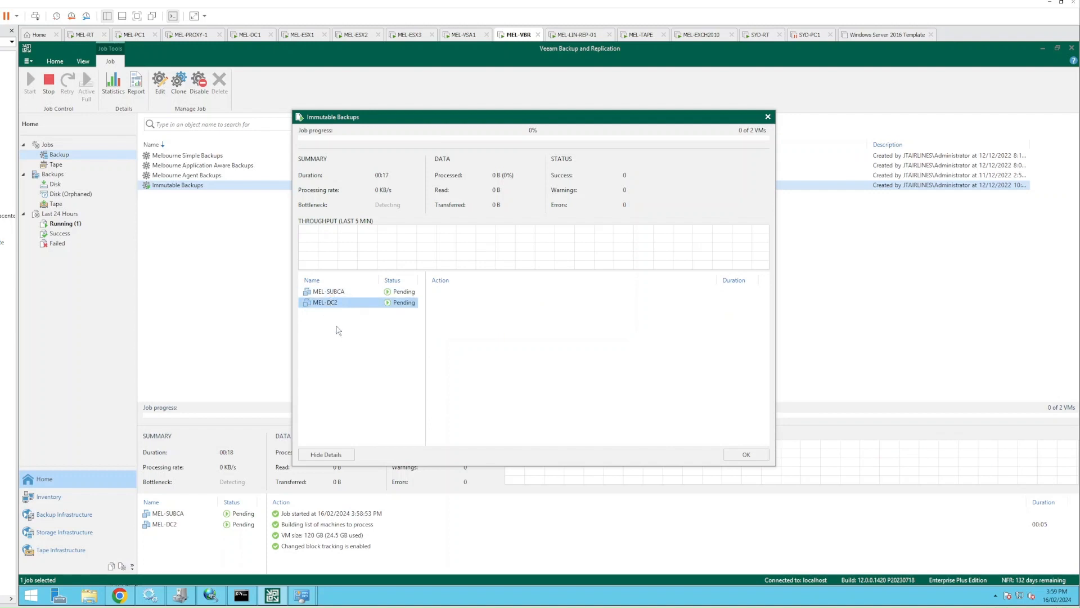
pyautogui.click(357, 345)
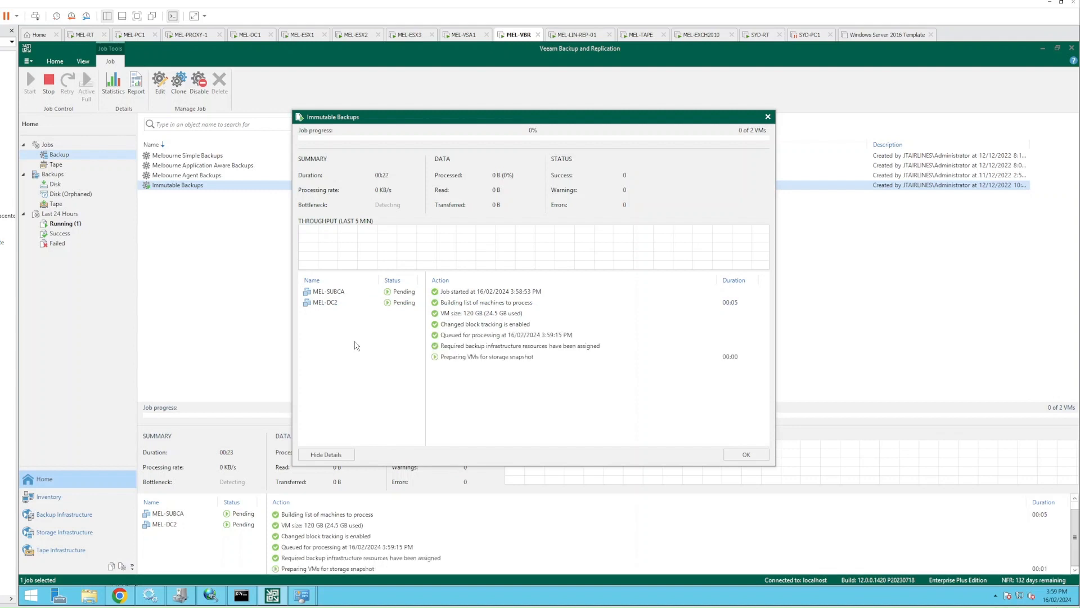
pyautogui.click(480, 359)
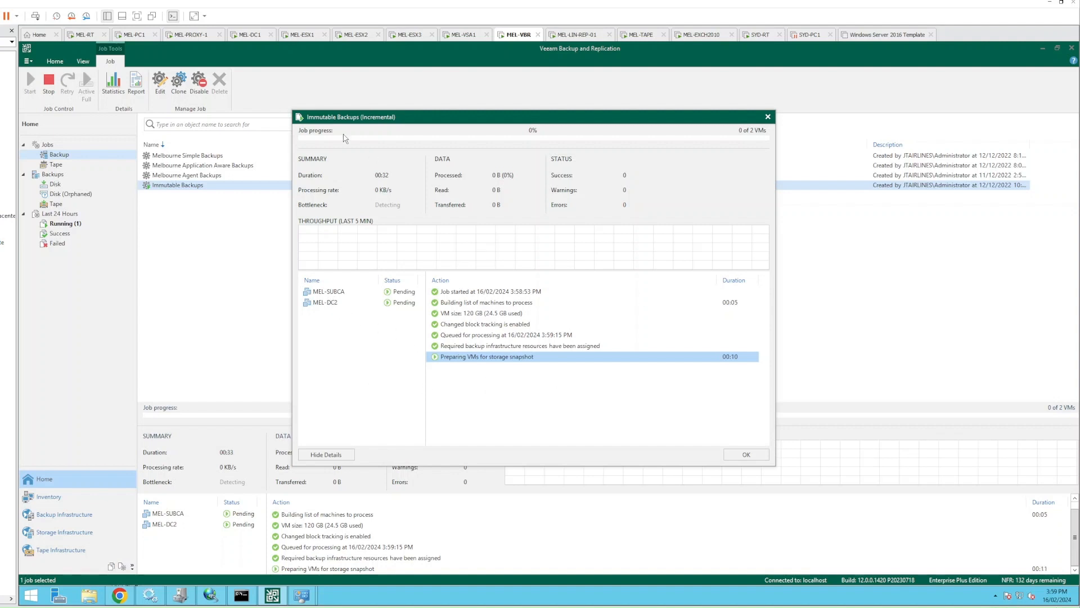
# On MEL-PC1, widen the CMC navigation tree and view the MEL-GOLD and MEL-SILVER volume details
pyautogui.click(137, 35)
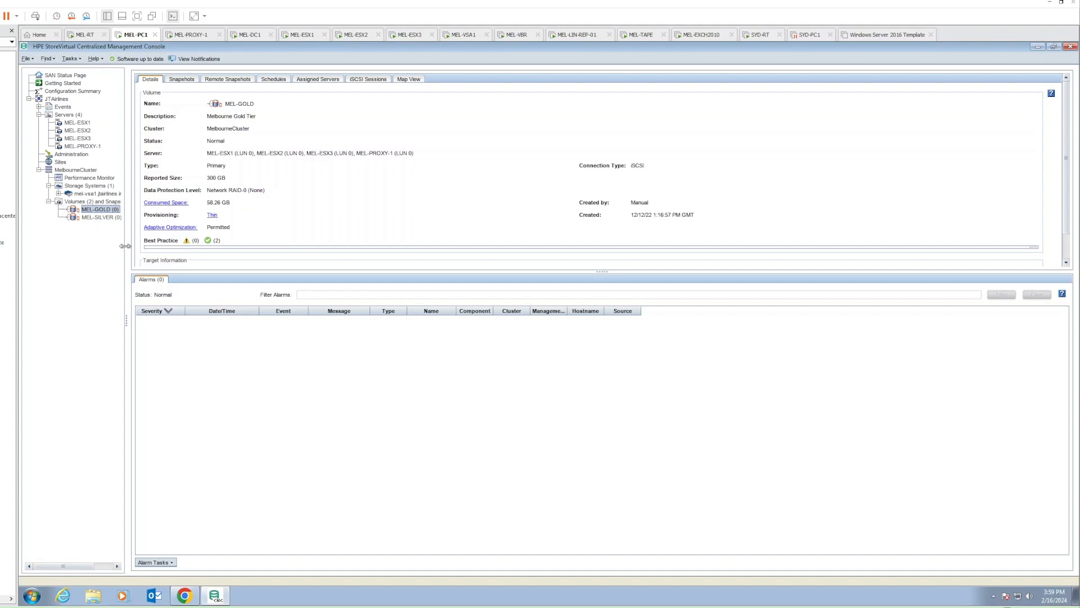
pyautogui.moveTo(126, 322); pyautogui.dragTo(212, 324)
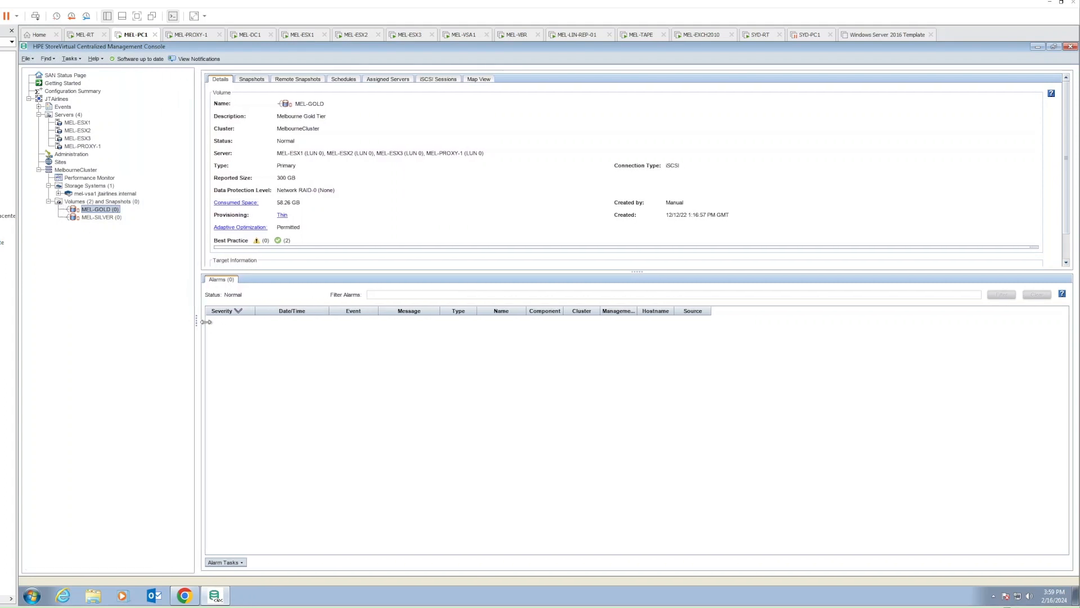
pyautogui.click(104, 217)
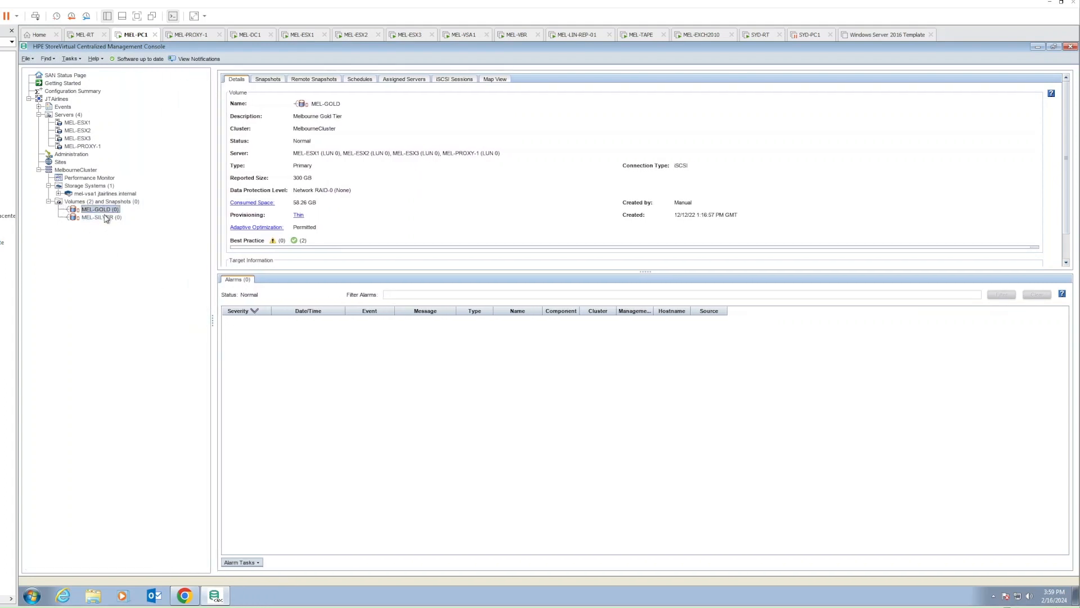
pyautogui.click(105, 209)
pyautogui.click(104, 217)
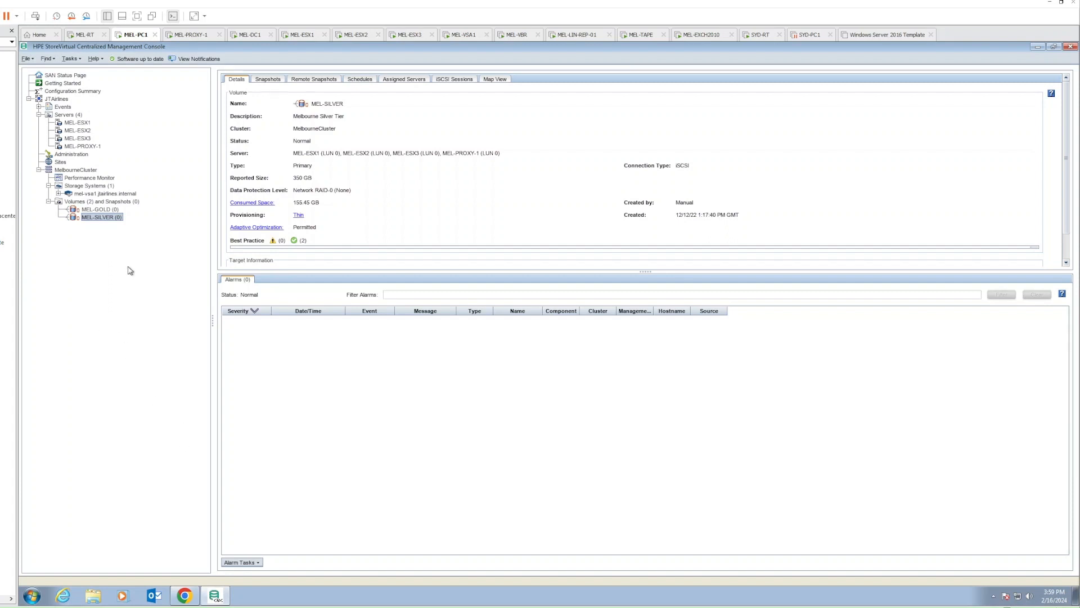
# List Volumes and Snapshots, expand MEL-SILVER and show its VeeamAUX snapshot's details
pyautogui.click(120, 203)
pyautogui.rightClick(119, 203)
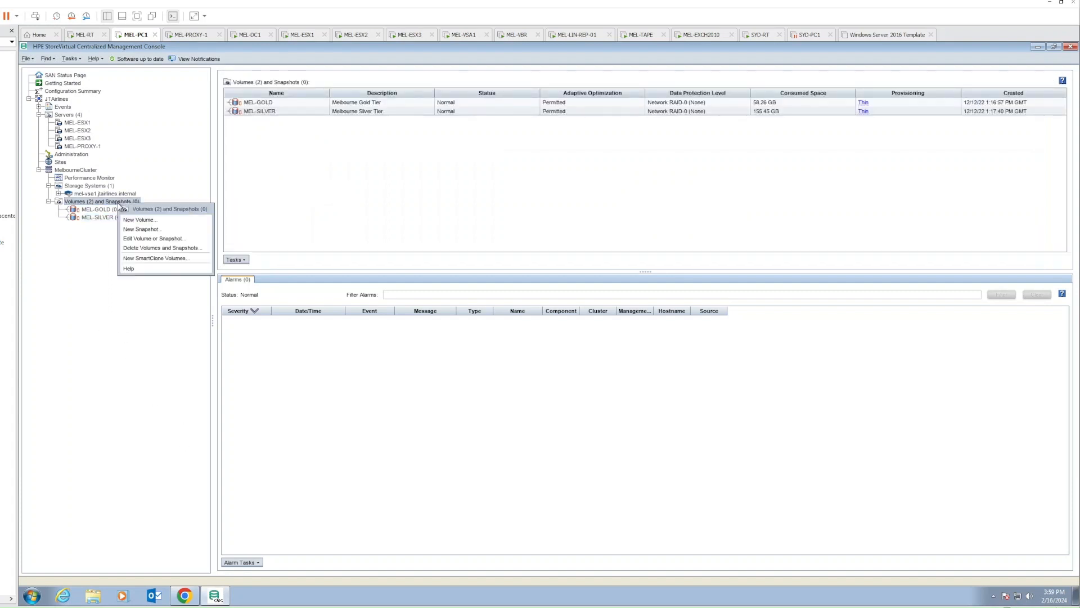
pyautogui.click(99, 321)
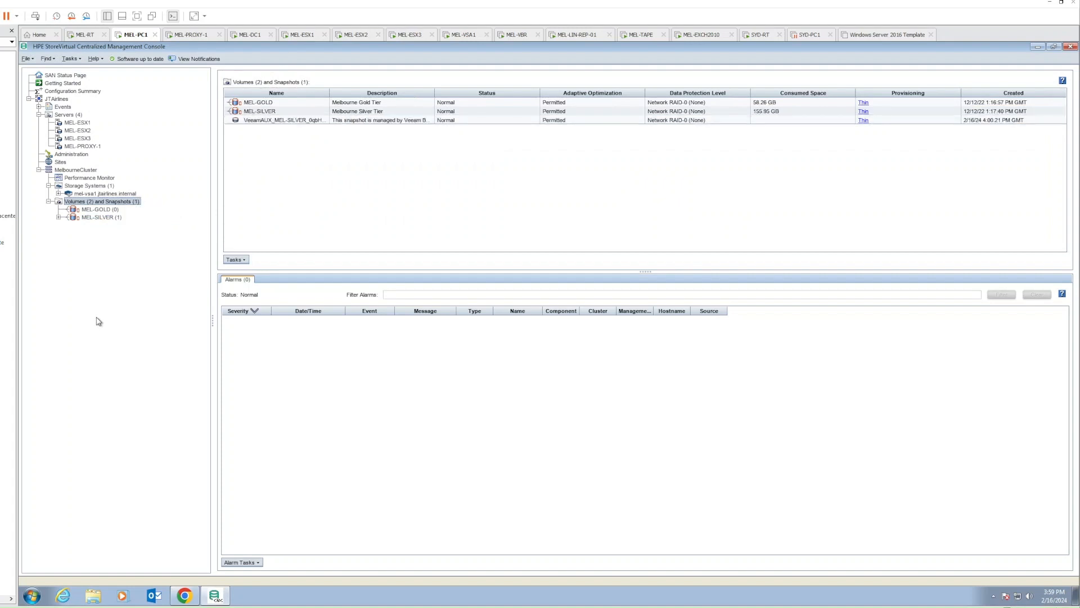
pyautogui.click(59, 217)
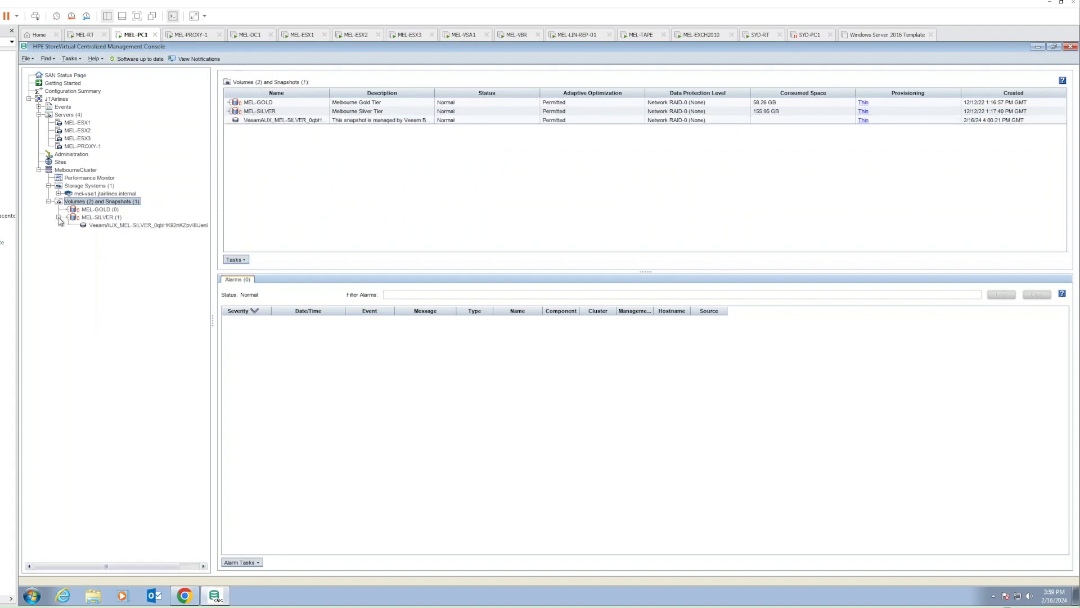
pyautogui.click(116, 226)
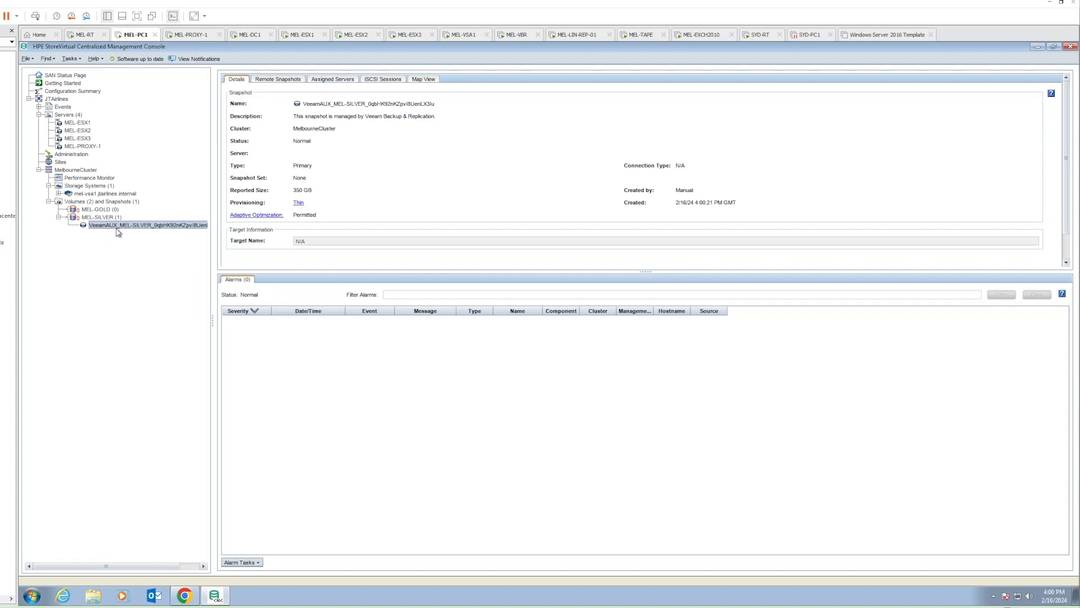
pyautogui.moveTo(118, 231)
# On MEL-VBR, check the storage snapshot creation step and the MEL-SUBCA and MEL-DC2 logs
pyautogui.click(511, 36)
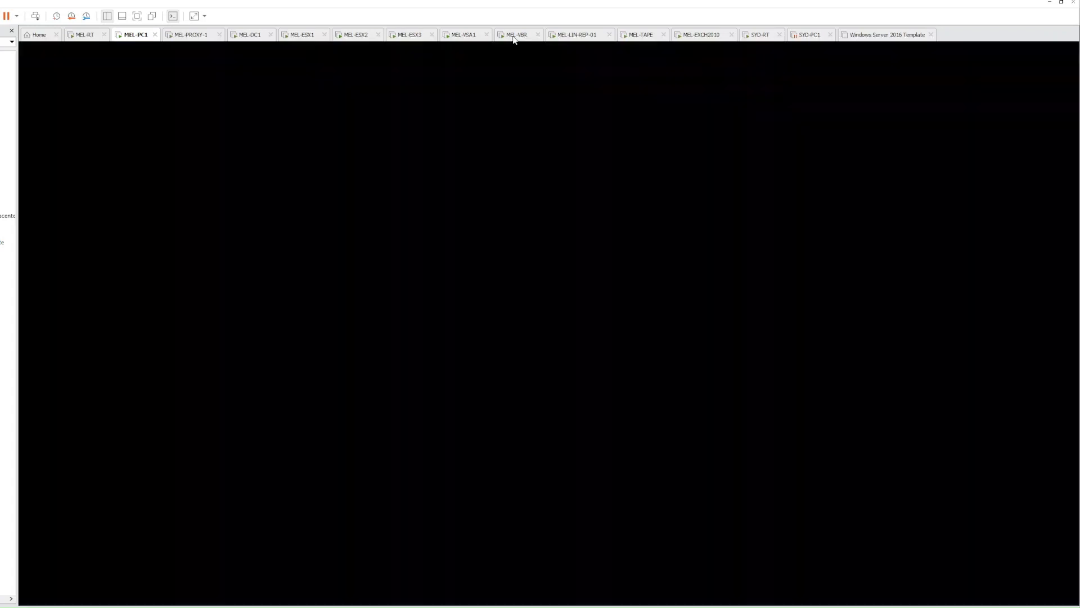
pyautogui.click(542, 373)
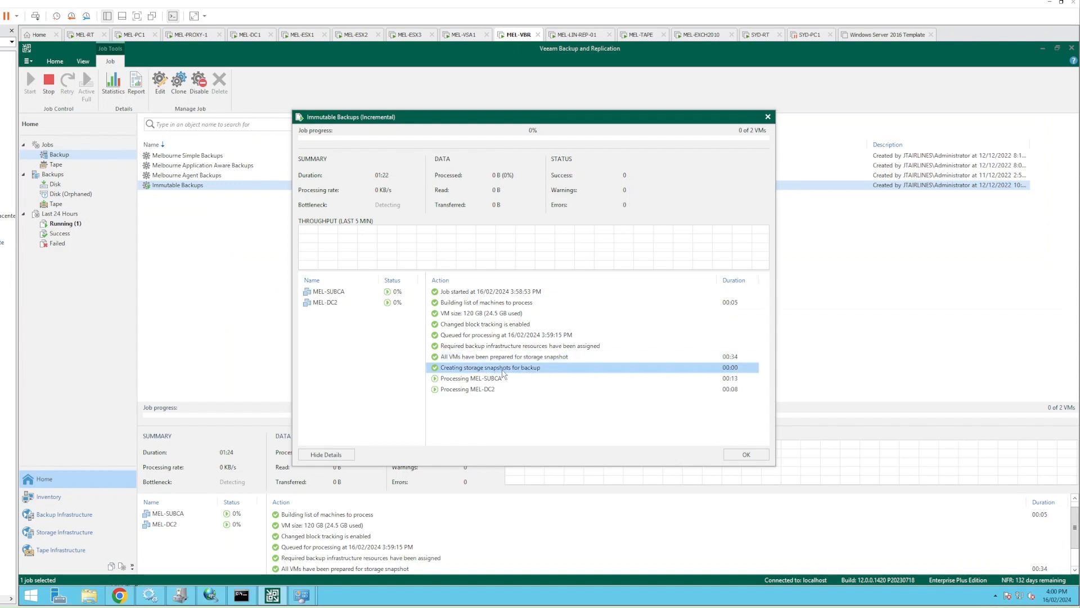
pyautogui.click(330, 293)
pyautogui.click(332, 304)
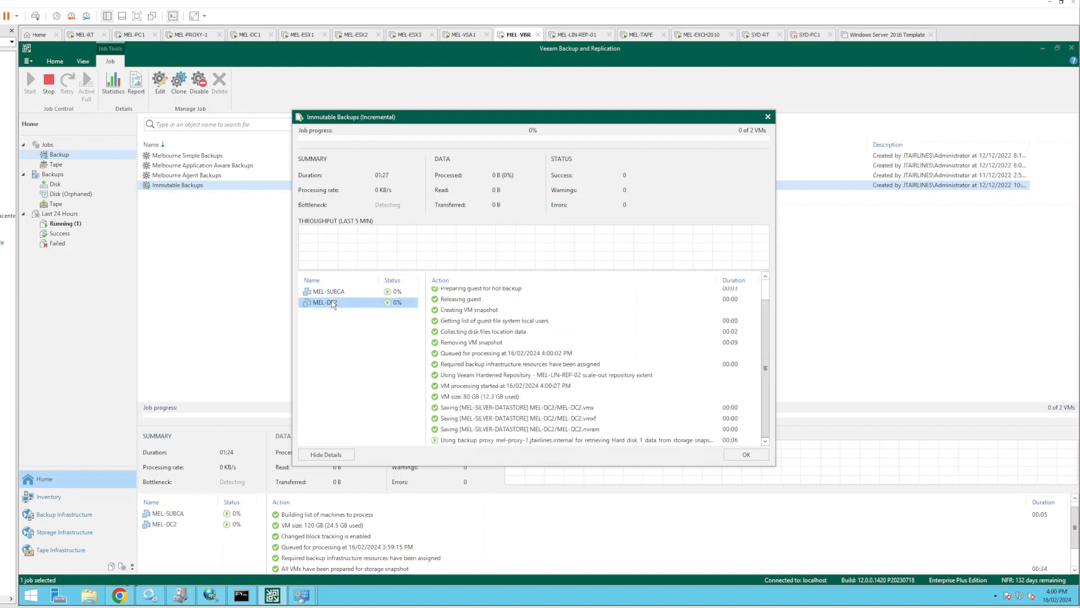
pyautogui.click(357, 361)
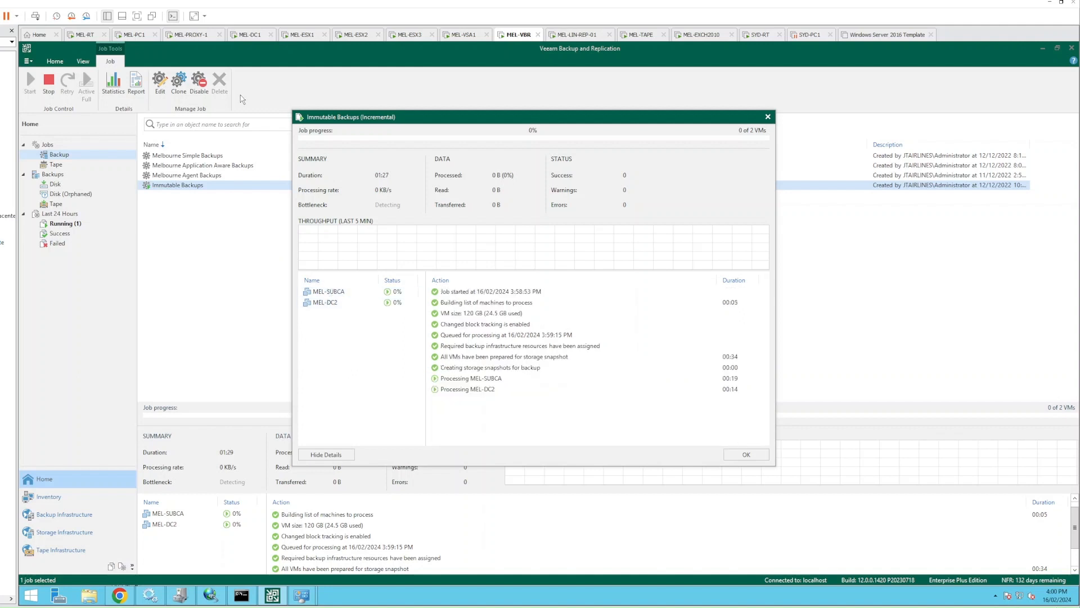
pyautogui.click(135, 35)
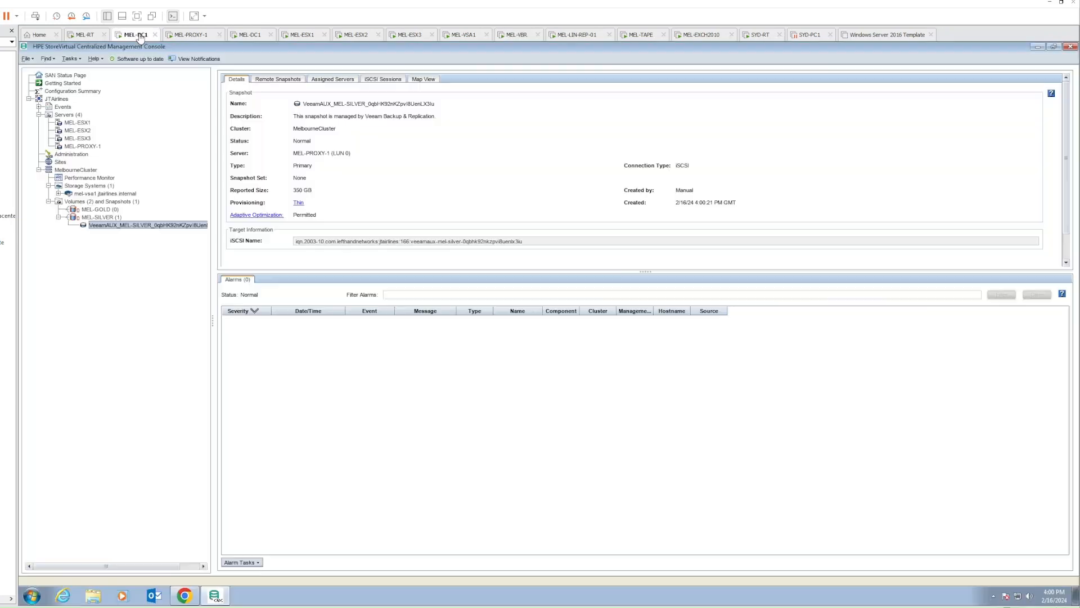
# View MEL-GOLD and the VeeamAUX snapshot under MEL-SILVER, then return to the Veeam job progress
pyautogui.click(100, 209)
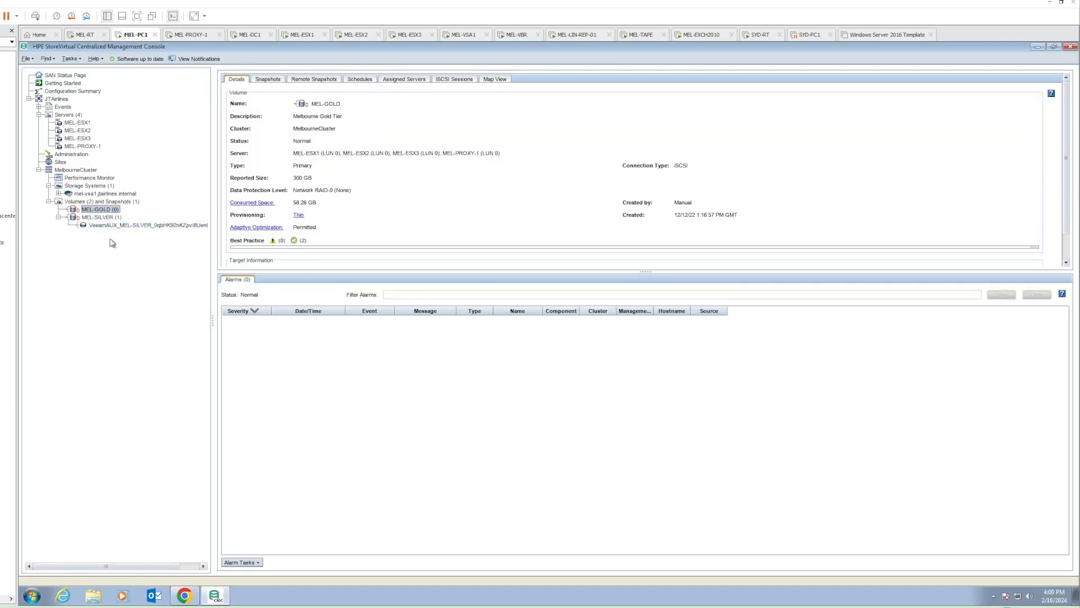
pyautogui.click(139, 225)
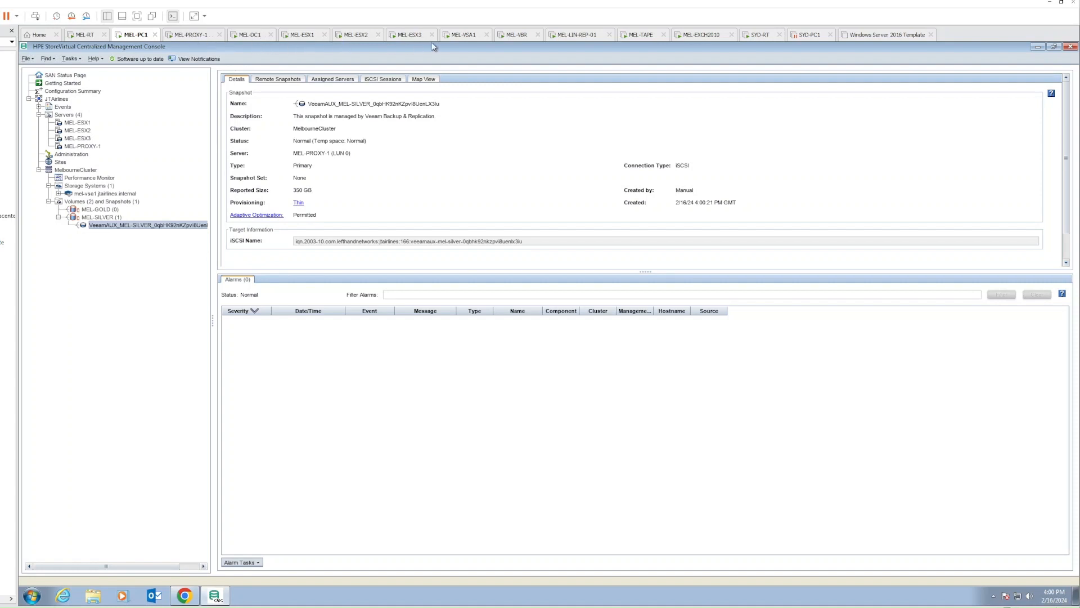
pyautogui.click(509, 36)
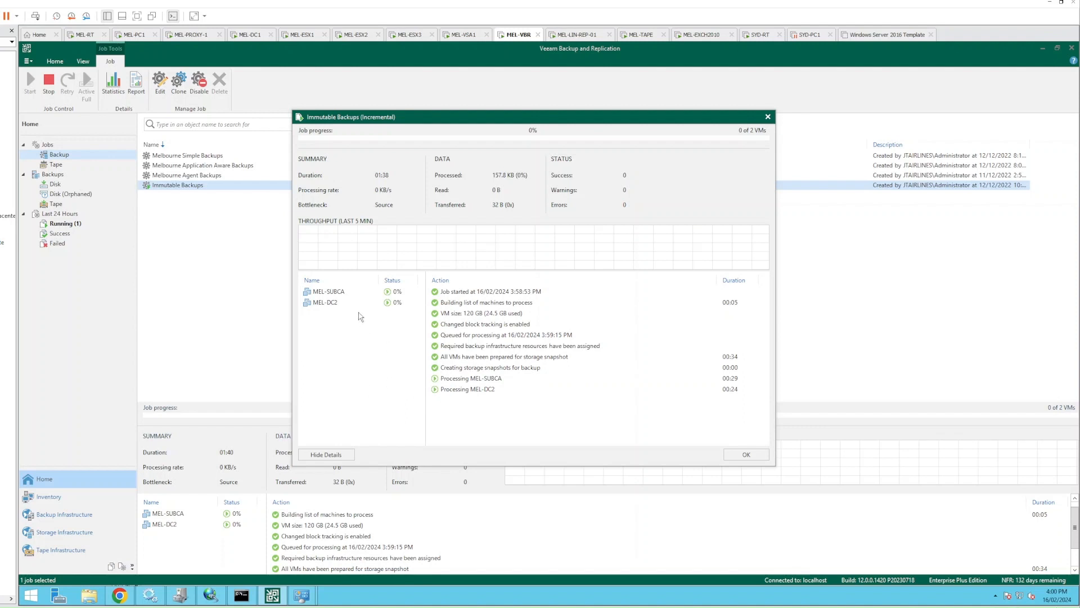
# Review MEL-SUBCA's per-VM processing log alongside the job-level action log
pyautogui.click(339, 294)
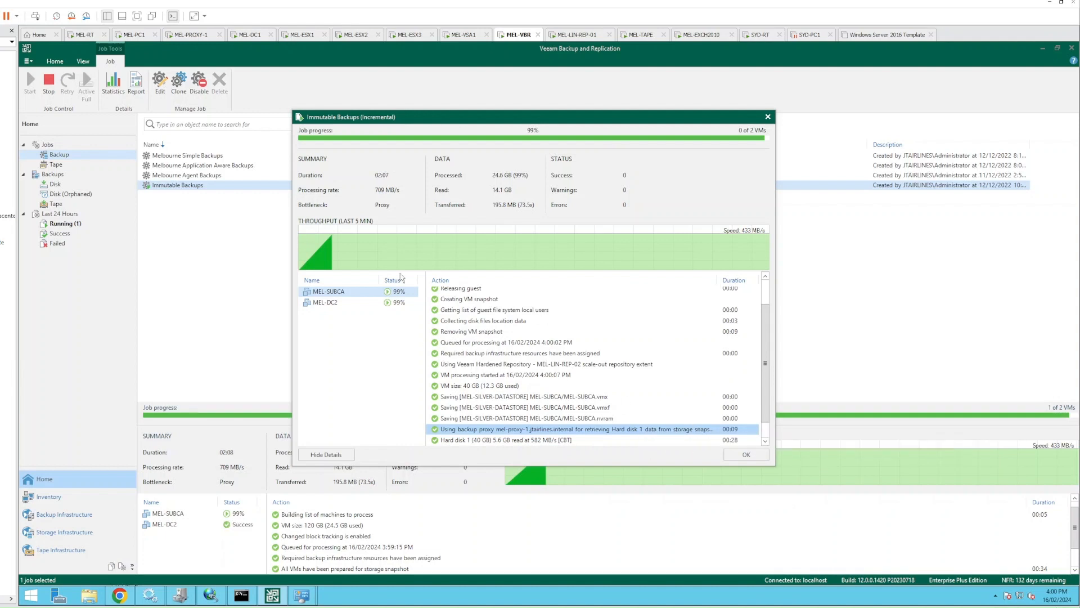
pyautogui.click(349, 346)
pyautogui.click(339, 292)
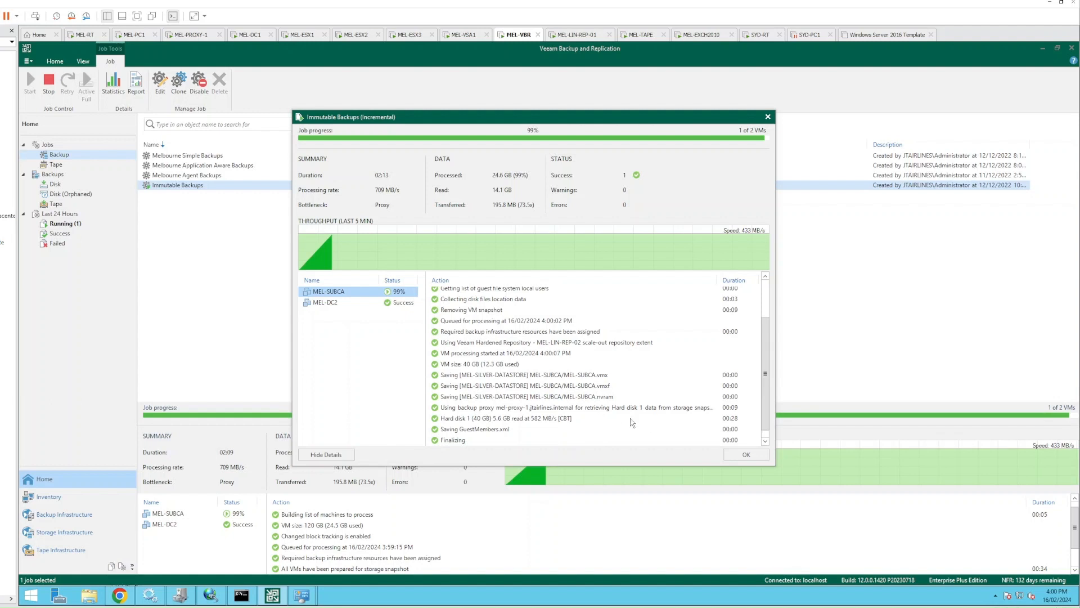
pyautogui.click(335, 335)
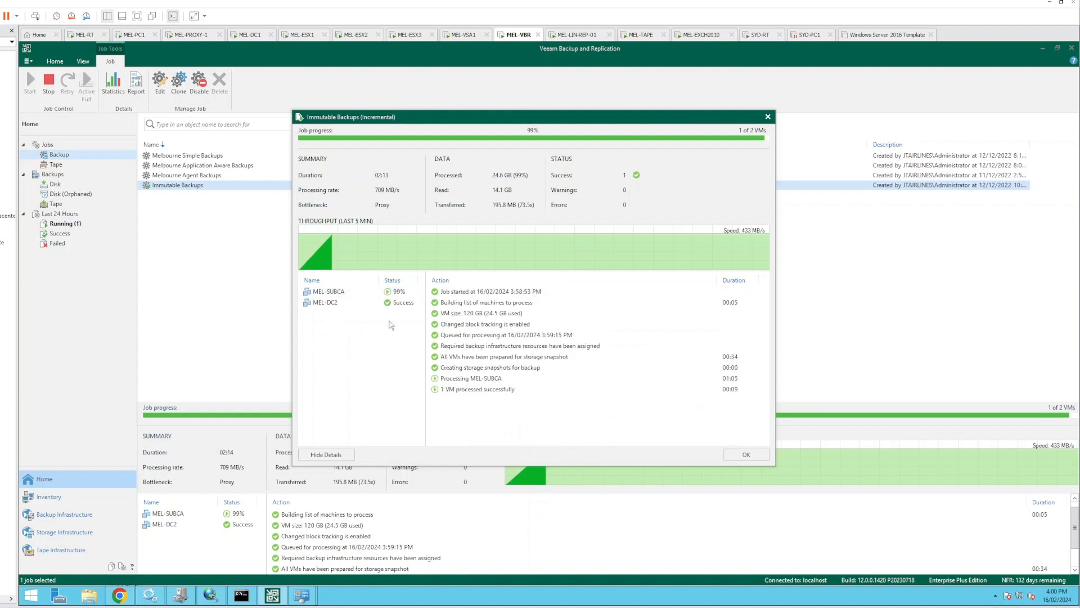
pyautogui.click(342, 292)
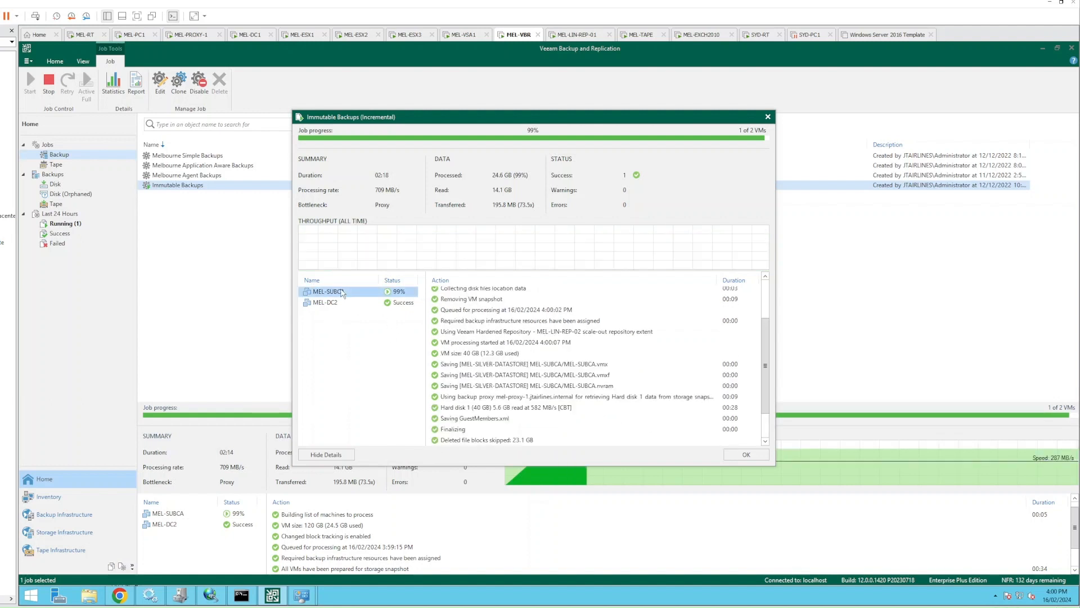
pyautogui.click(367, 377)
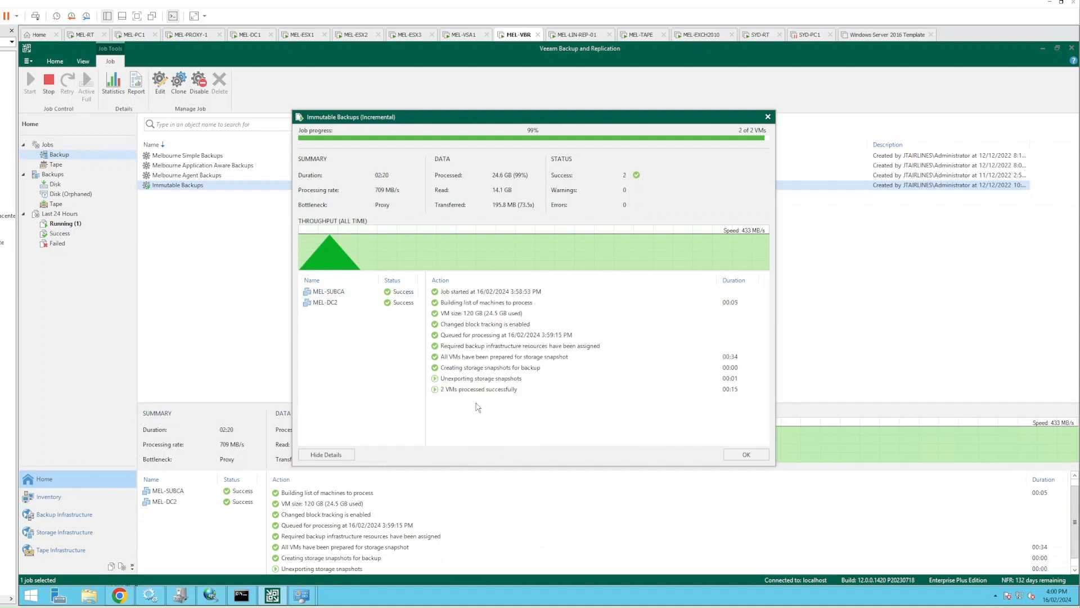
# Check the storage snapshot unexport and deletion steps, then go to the MEL-PC1 storage console
pyautogui.click(459, 379)
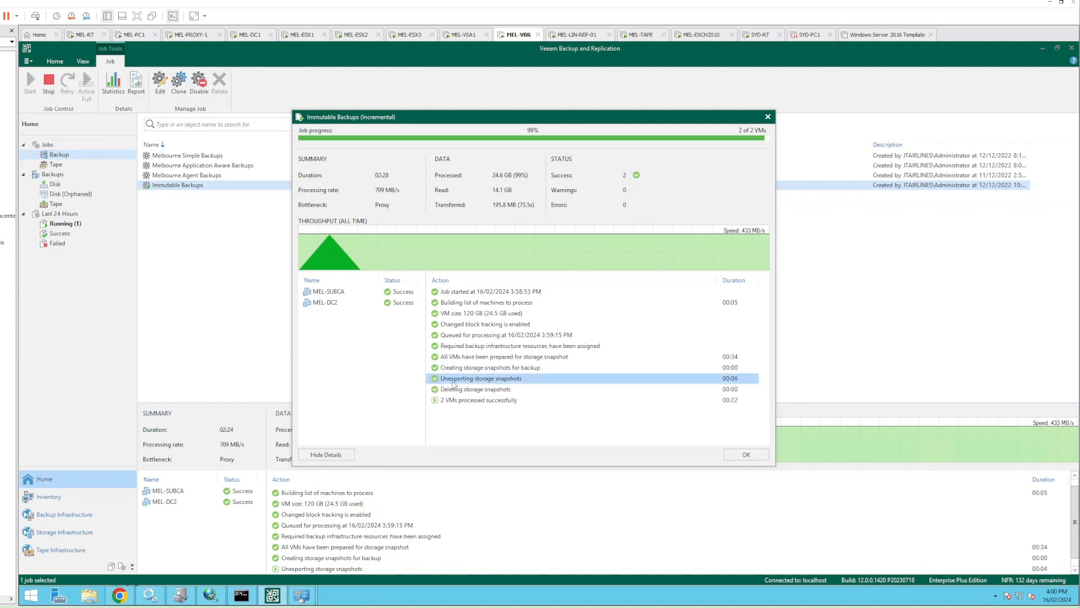
pyautogui.click(502, 391)
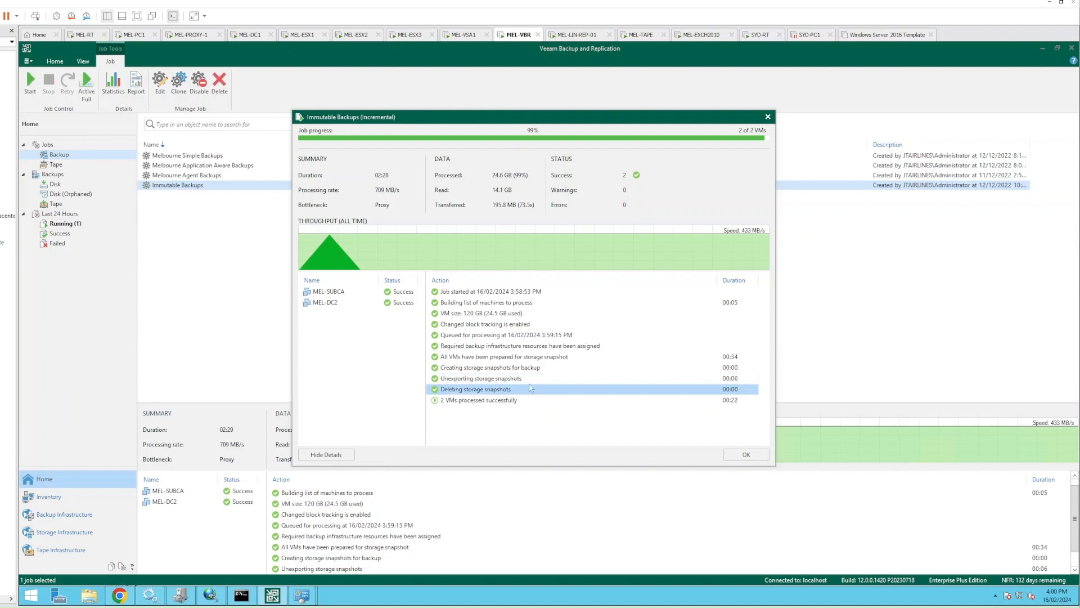
pyautogui.click(136, 37)
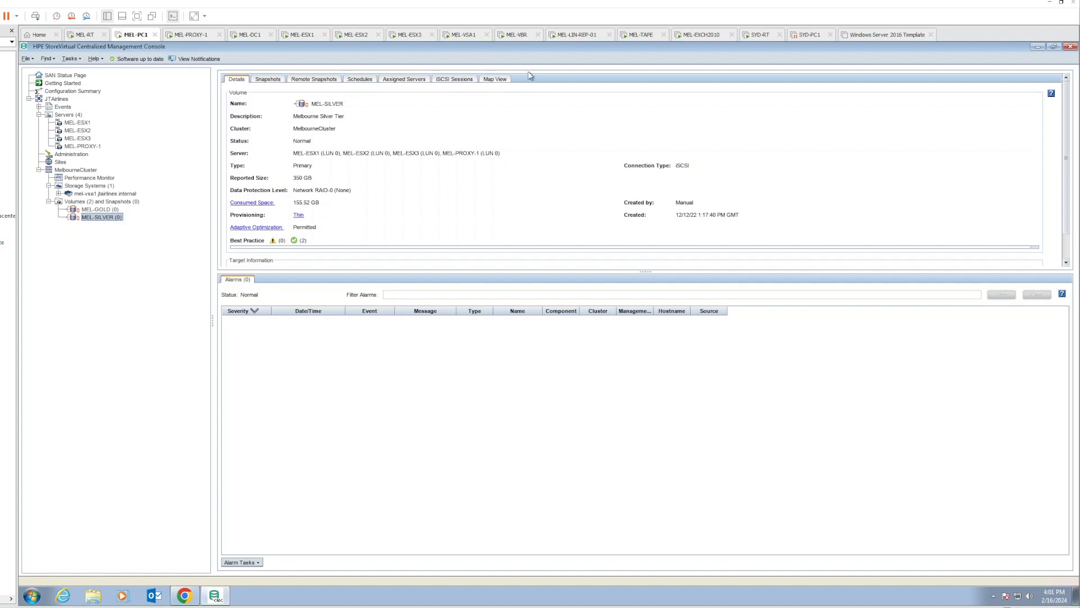
# After seeing MEL-SILVER (0) in CMC, return to the MEL-VBR Veeam server
pyautogui.click(521, 37)
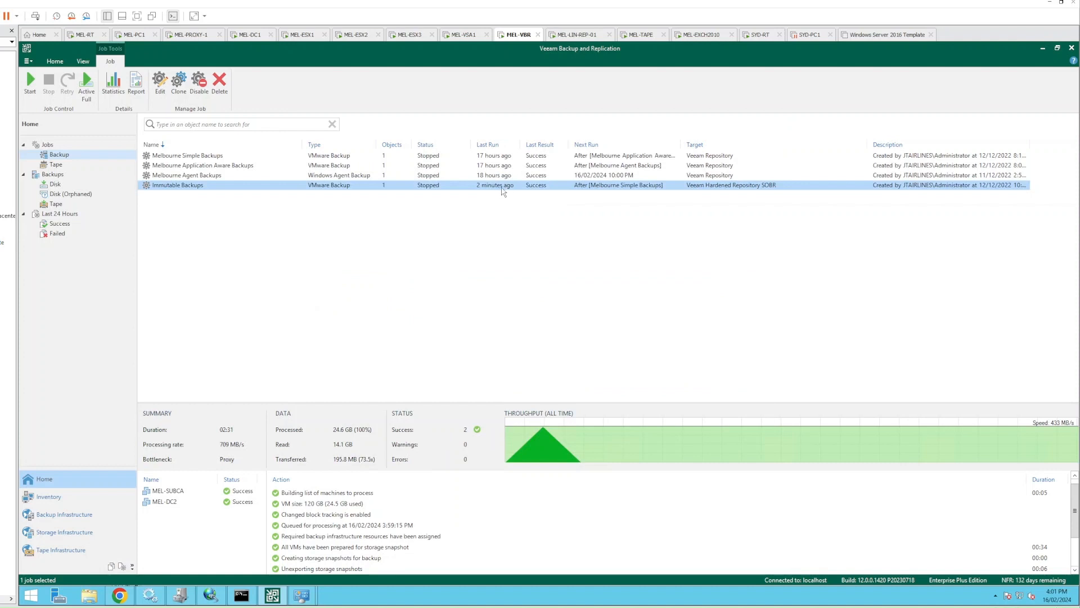
# In Storage Infrastructure, confirm MEL-SILVER and MEL-GOLD in MelbourneCluster have no snapshots
pyautogui.click(95, 541)
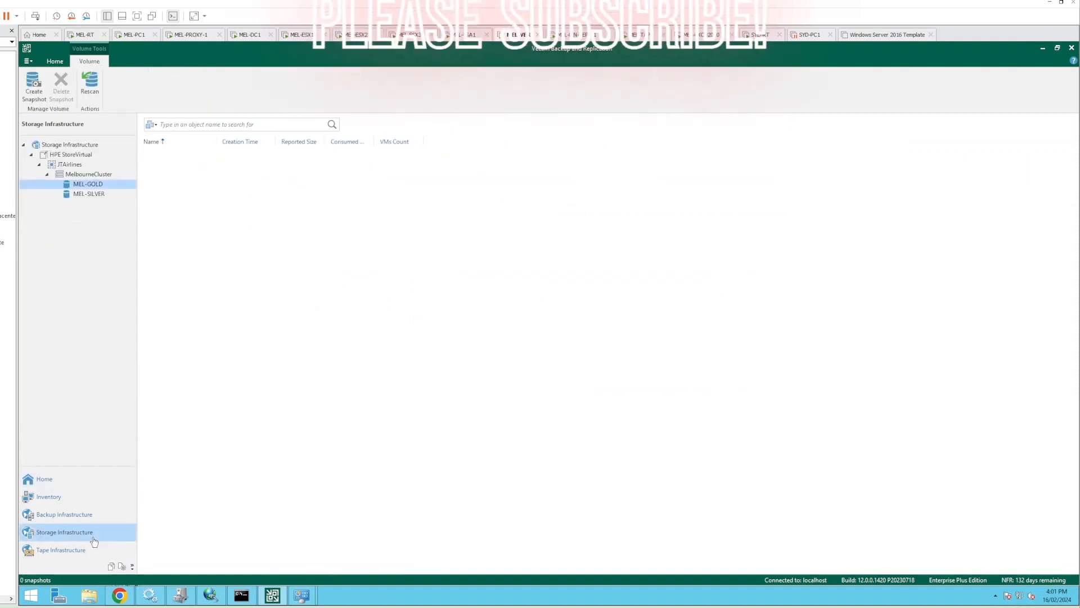
pyautogui.click(88, 195)
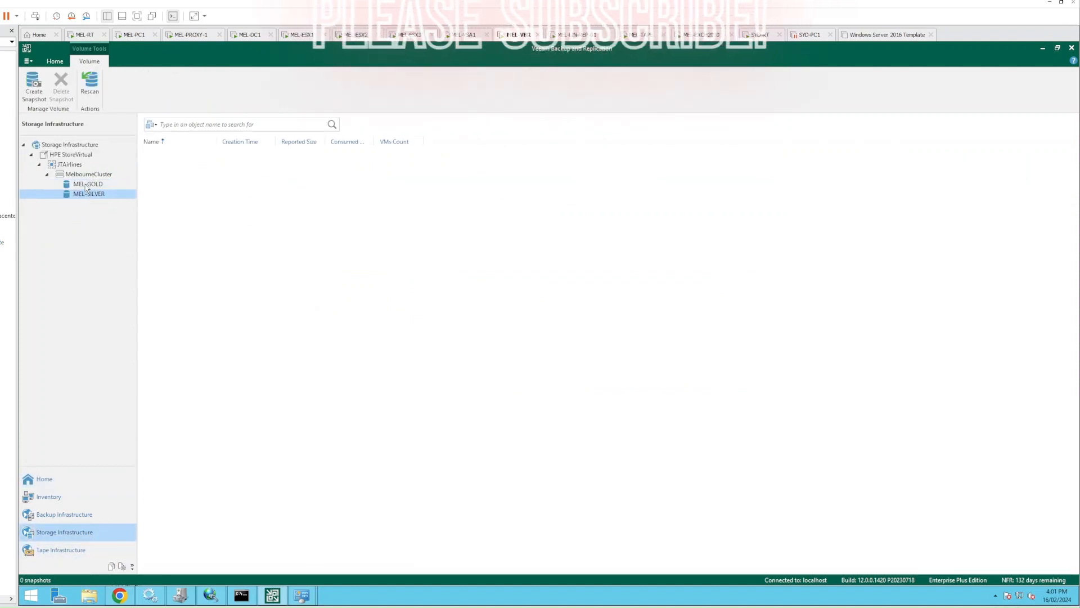
pyautogui.click(86, 185)
pyautogui.click(86, 195)
pyautogui.click(87, 184)
pyautogui.click(90, 175)
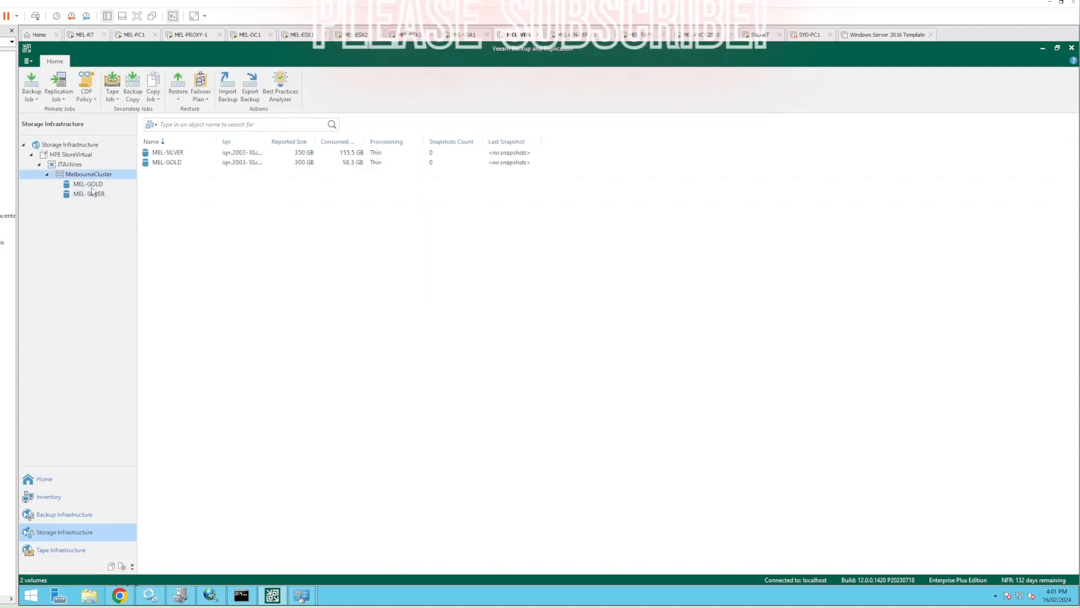
pyautogui.click(87, 184)
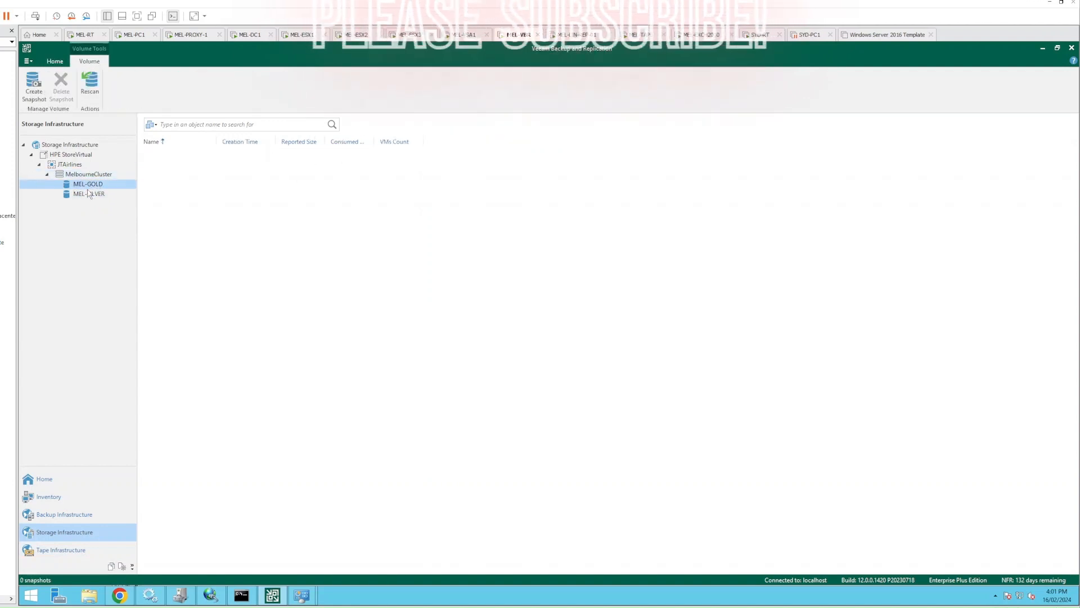
# Return to Home and list the Disk backups, including Immutable Backups
pyautogui.click(45, 479)
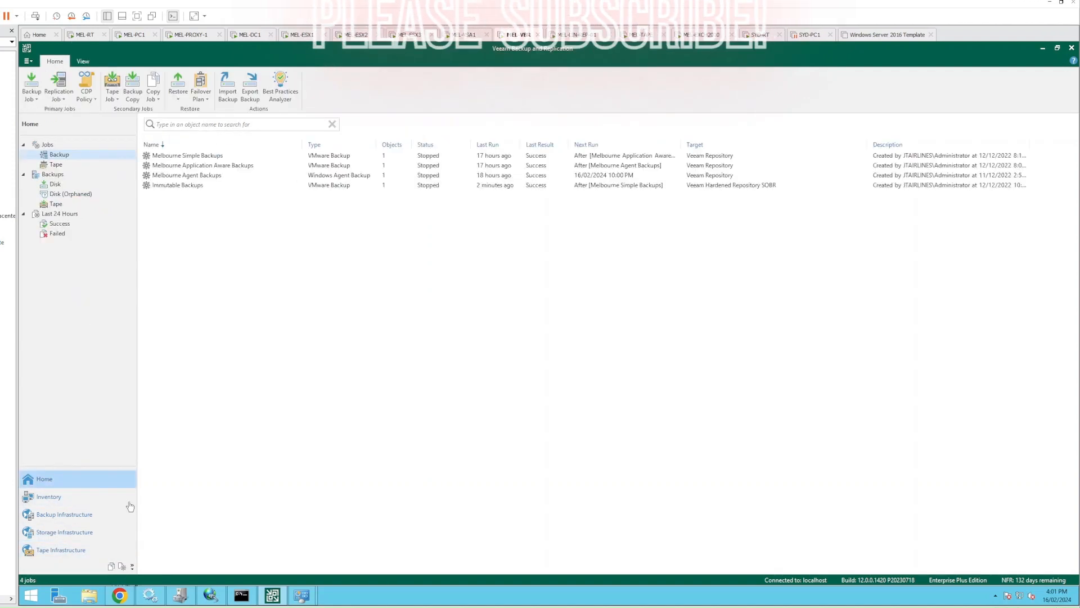
pyautogui.click(185, 185)
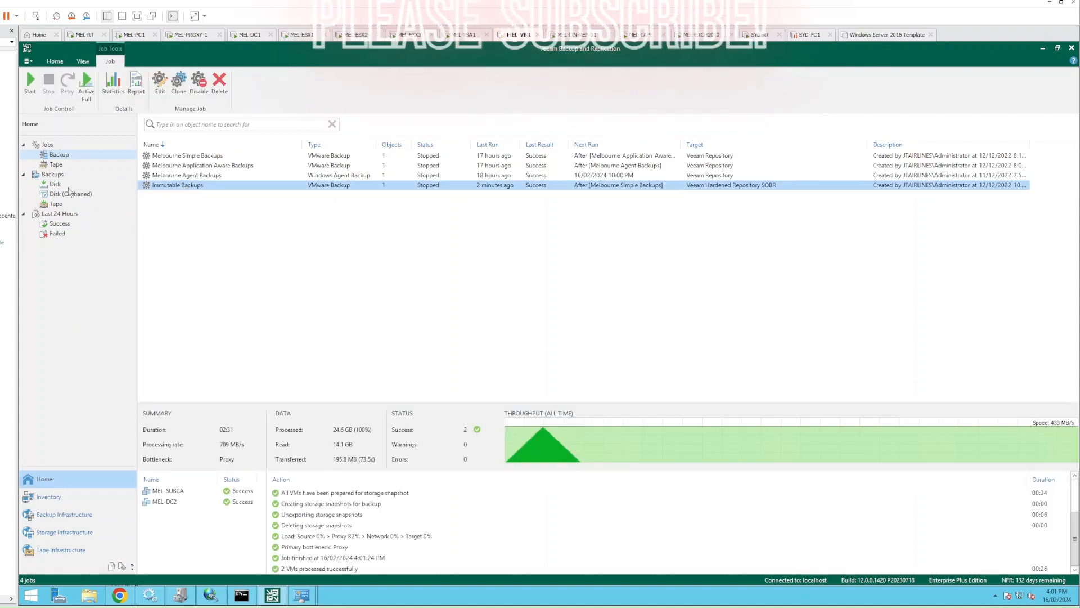
pyautogui.click(56, 185)
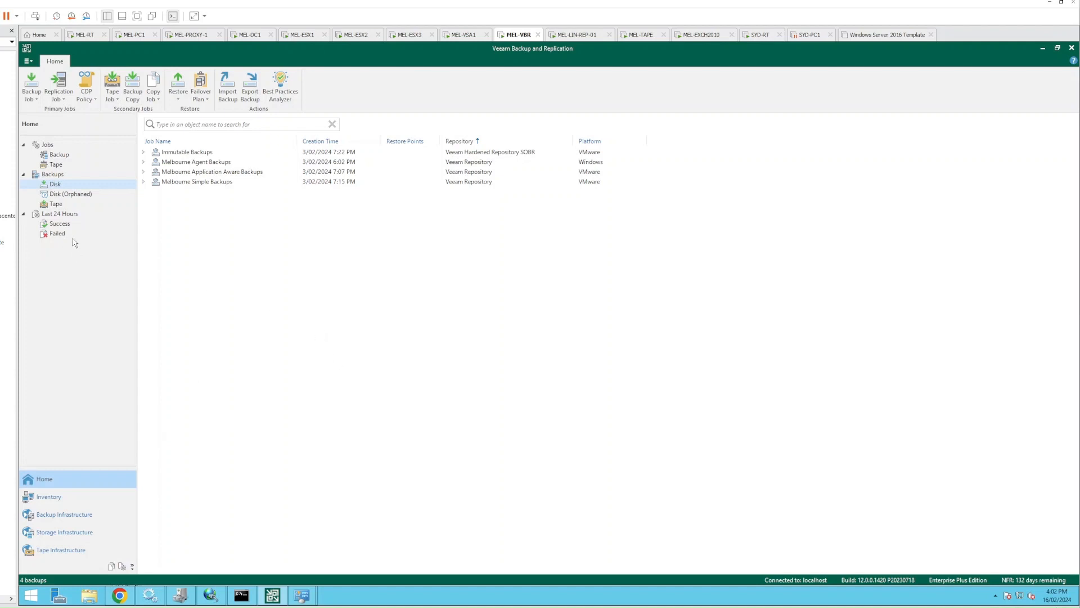
pyautogui.click(58, 323)
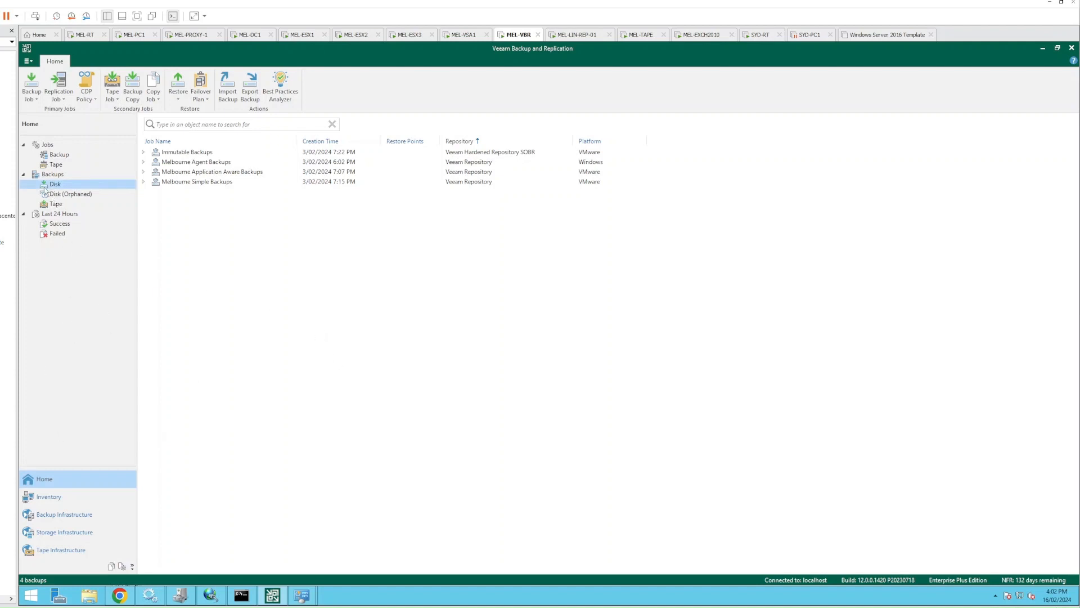
pyautogui.click(55, 175)
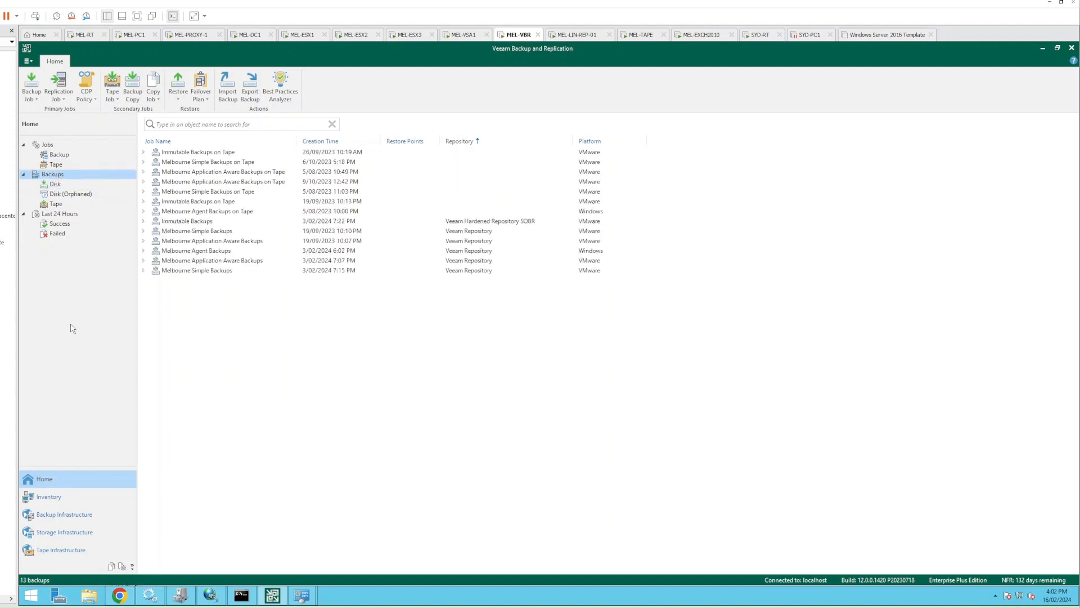
pyautogui.click(56, 188)
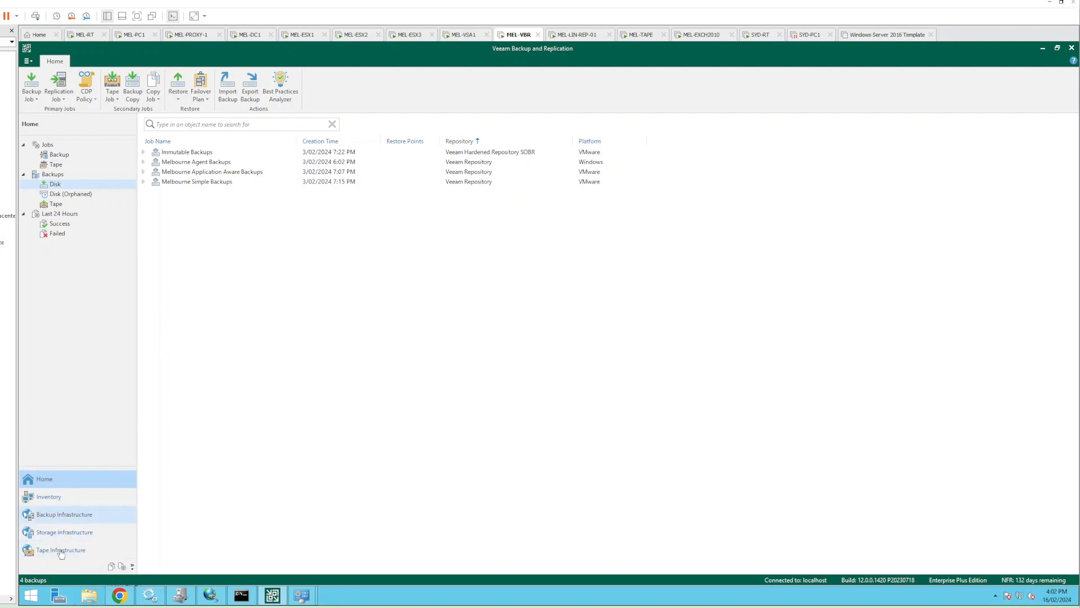
pyautogui.click(61, 499)
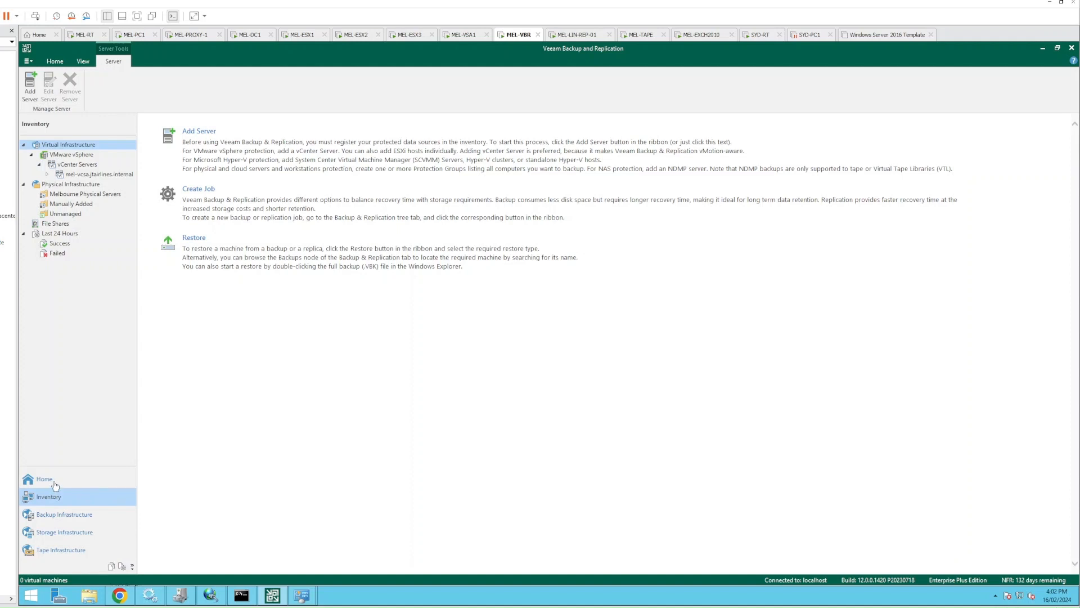
pyautogui.click(45, 479)
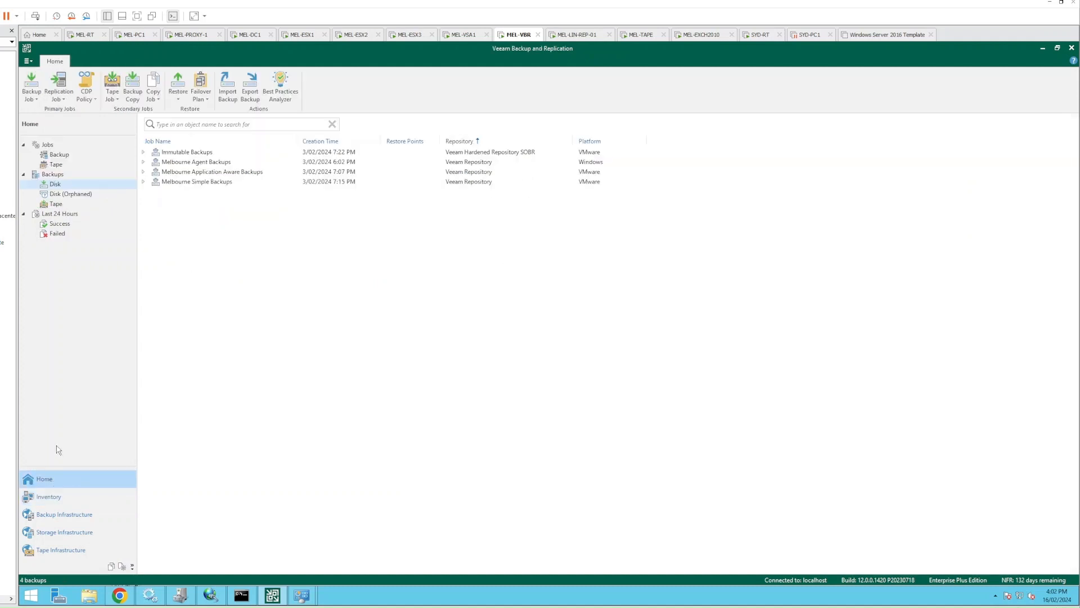